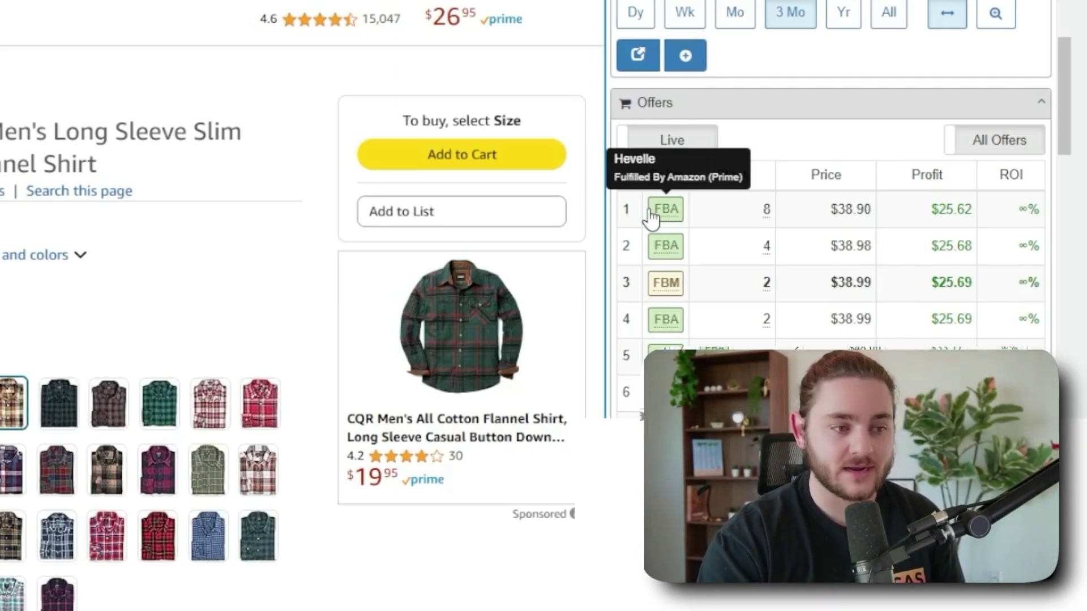
Open the top FBA seller's storefront items as a SellerAmp results list.
click(652, 218)
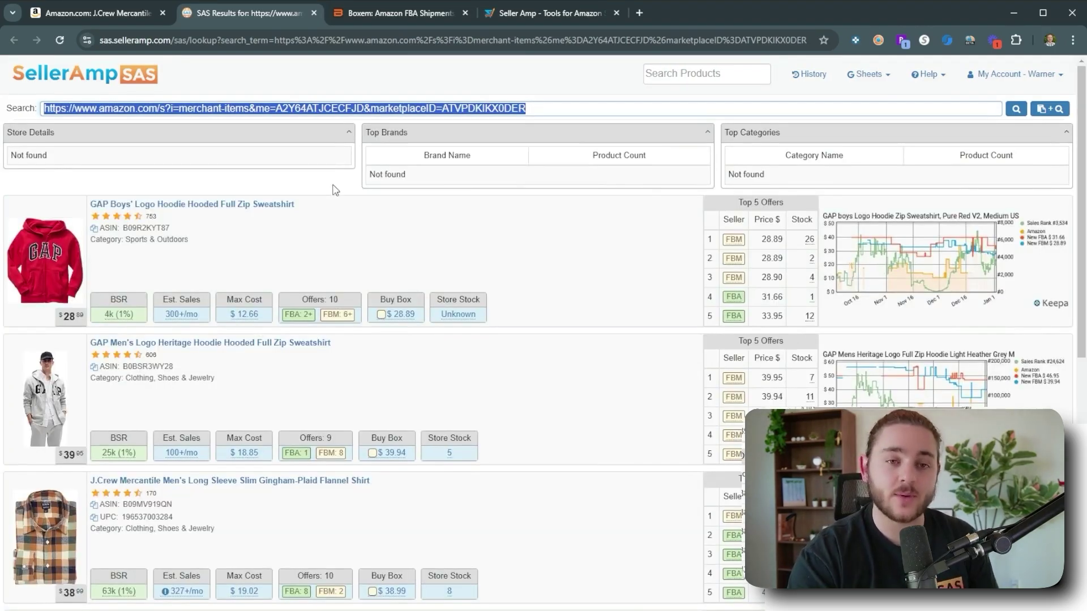
scroll(334, 184, down, 2)
scroll(453, 193, down, 4)
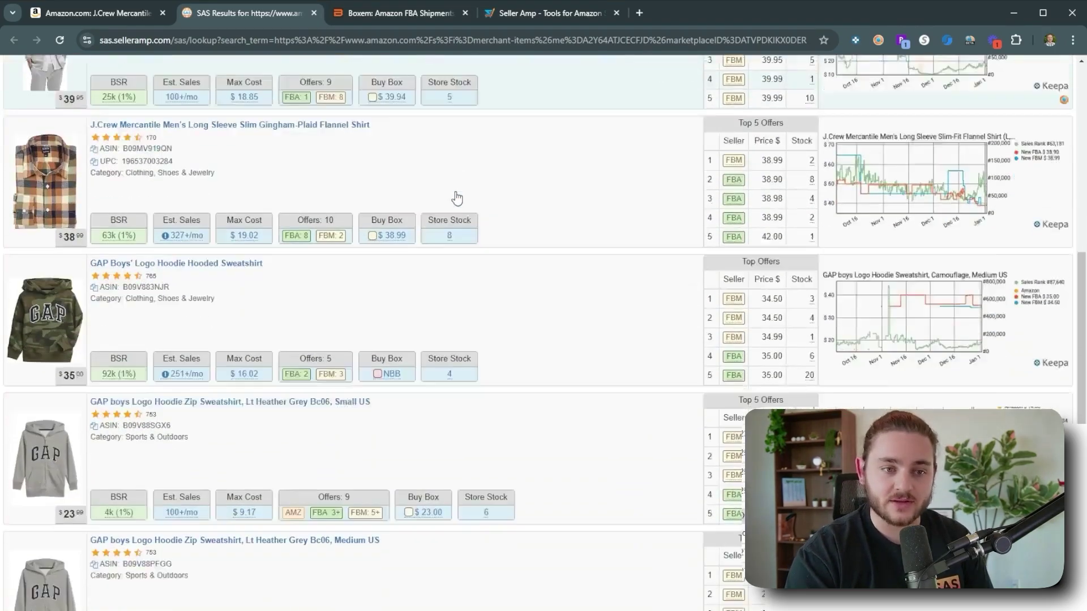
scroll(458, 198, down, 2)
scroll(407, 340, up, 6)
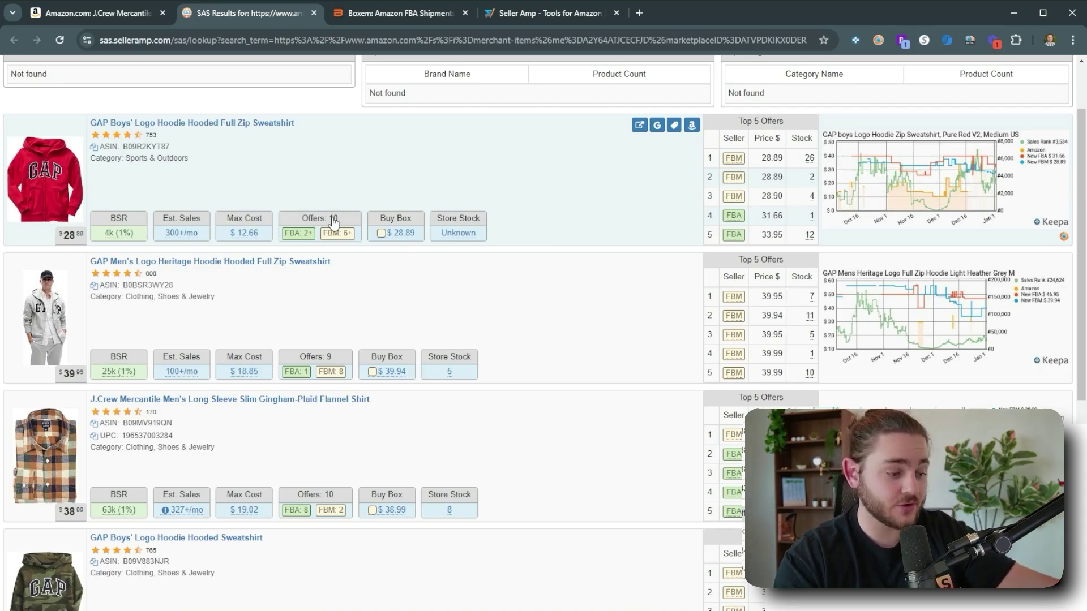
scroll(334, 286, down, 1)
scroll(338, 300, down, 5)
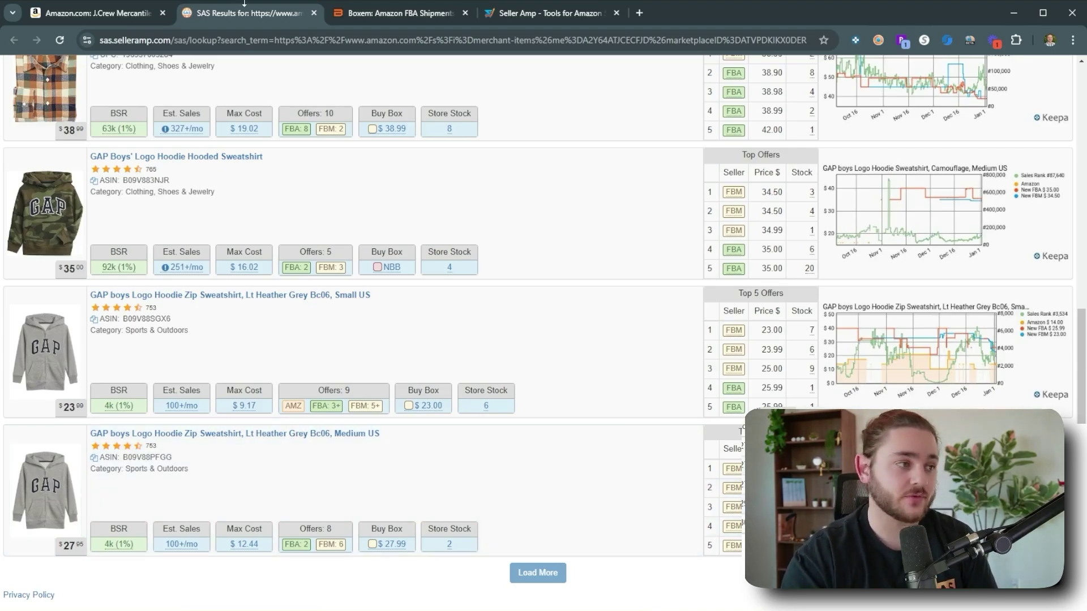
click(103, 12)
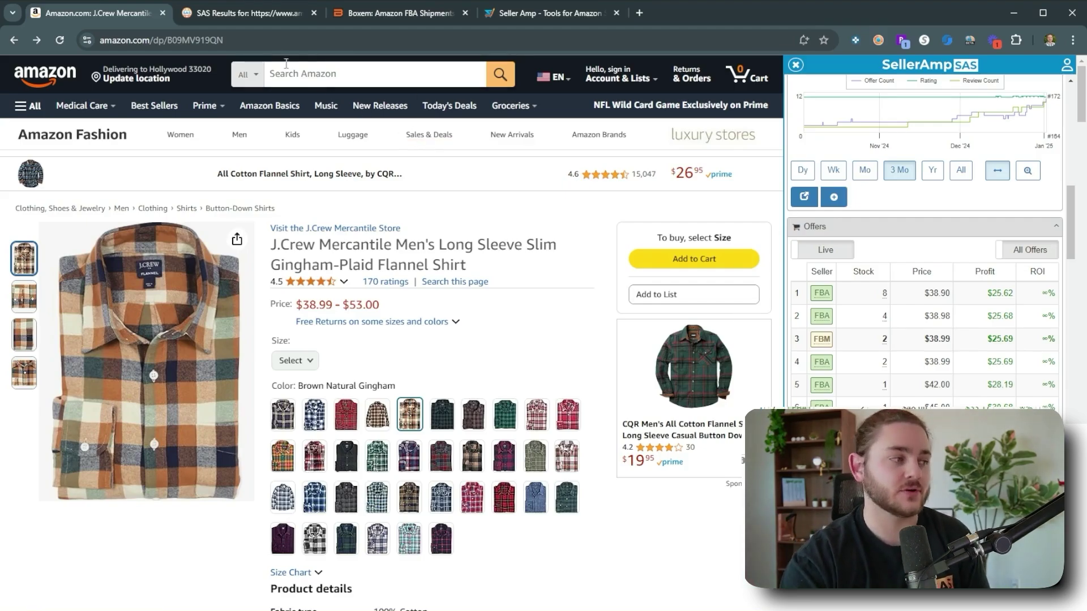
click(246, 21)
scroll(467, 407, up, 7)
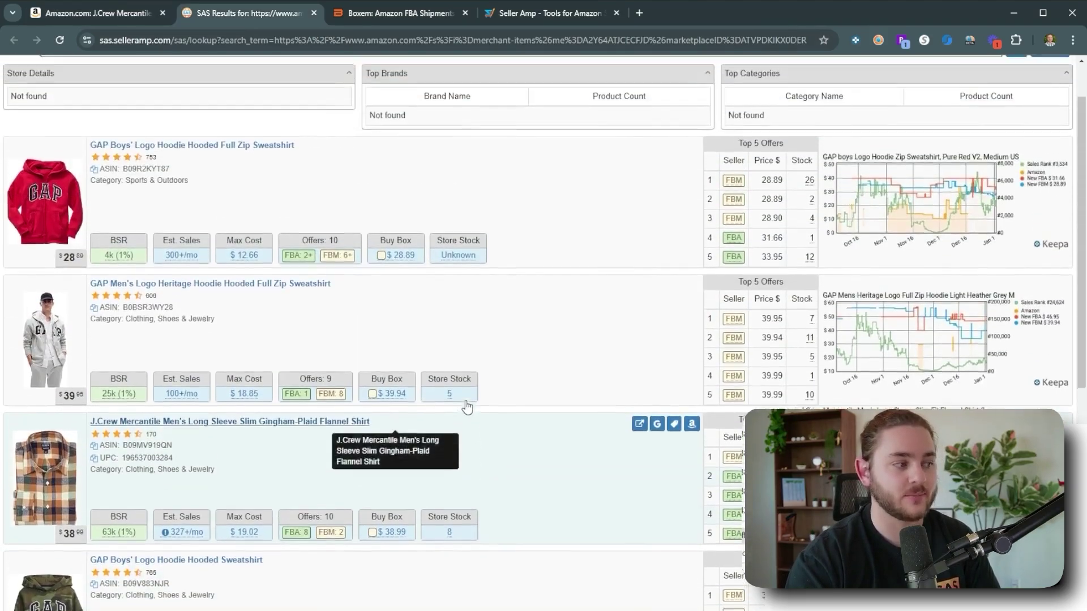
scroll(466, 406, up, 2)
mouse_move(247, 311)
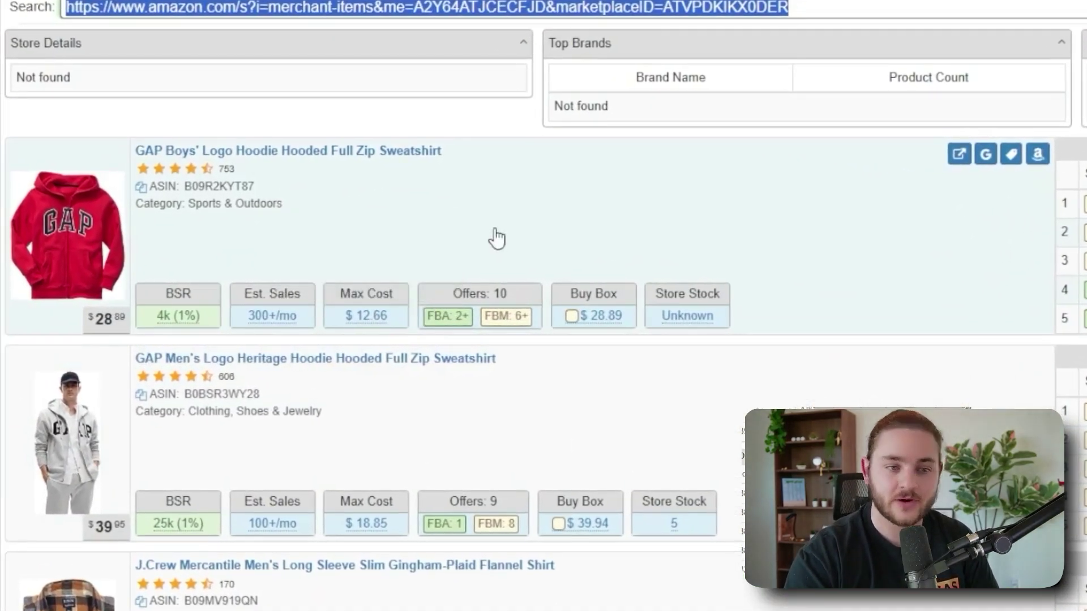
mouse_move(283, 320)
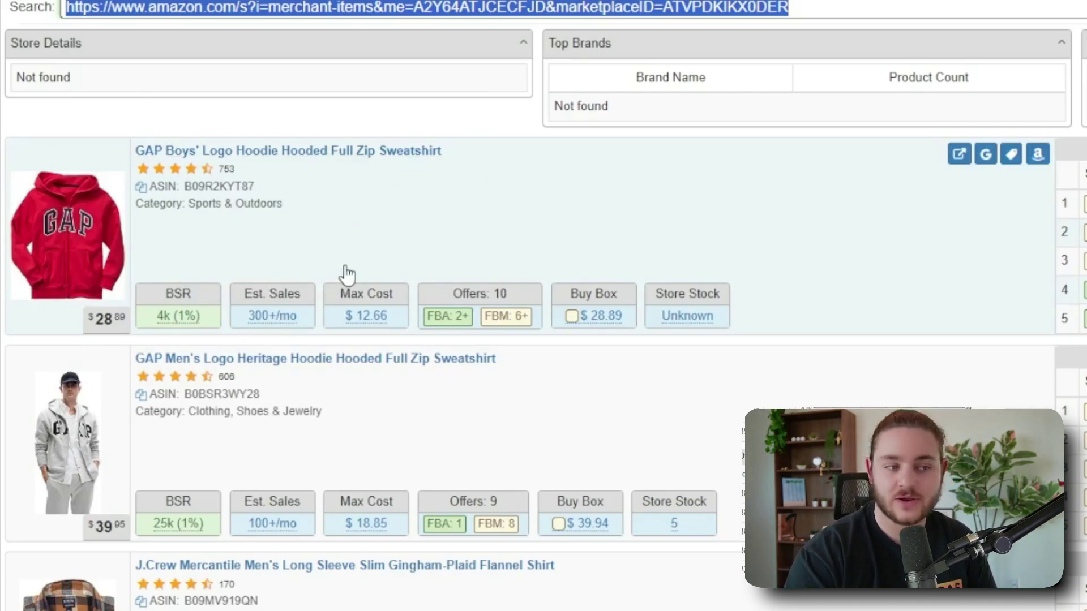
mouse_move(366, 333)
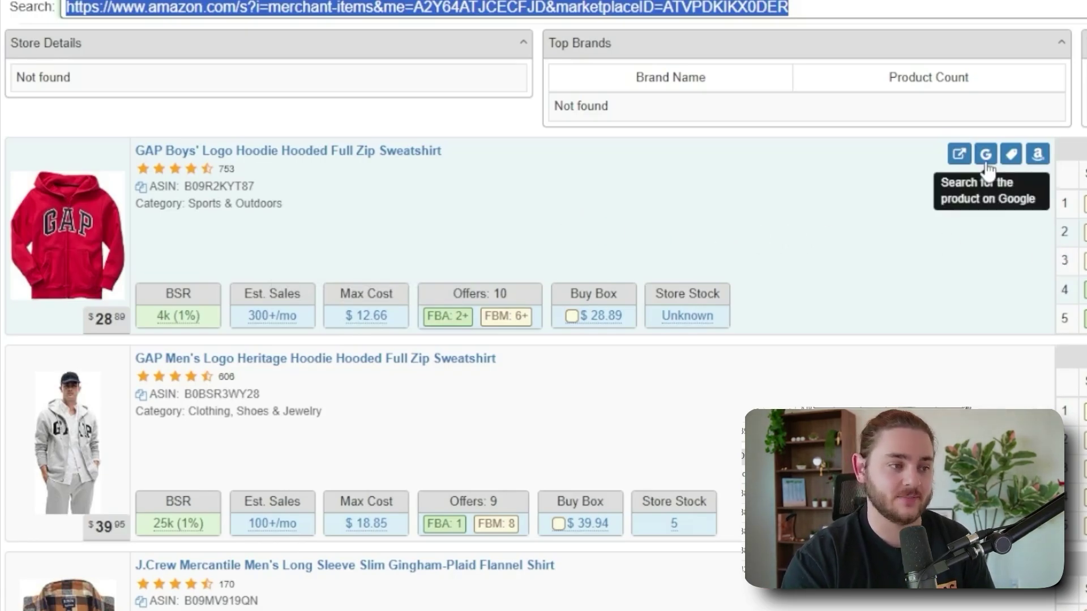
Search Google for the GAP Boys' hoodie and open the $14 Logo Zip Hoodie listing.
click(980, 161)
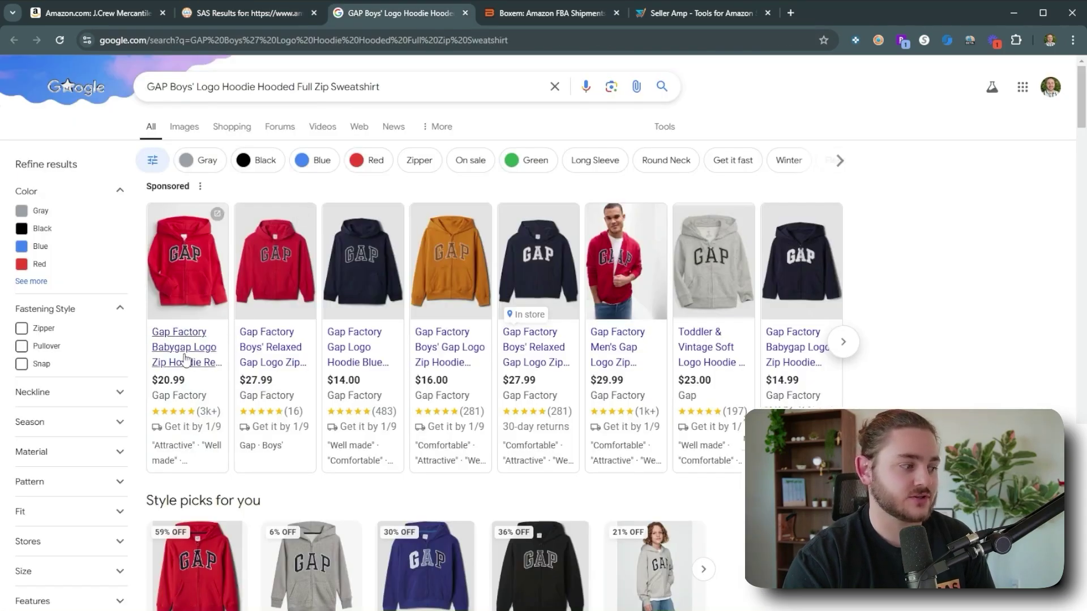
scroll(243, 490, down, 3)
scroll(210, 487, up, 1)
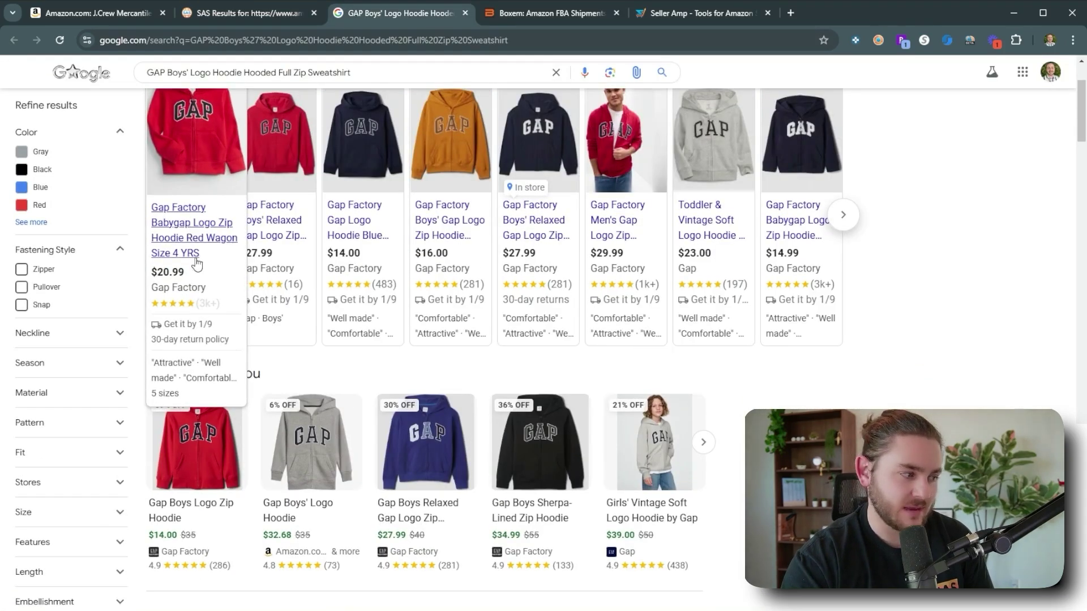
click(164, 514)
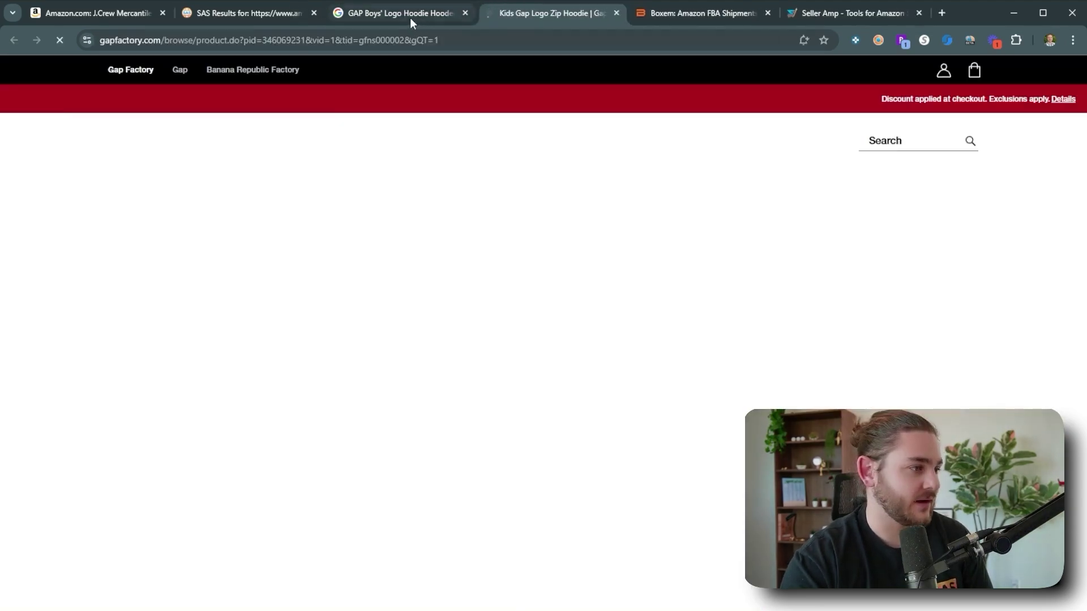
View the Gap Factory page showing the hoodie at $14.00, 60% off $34.99.
click(410, 17)
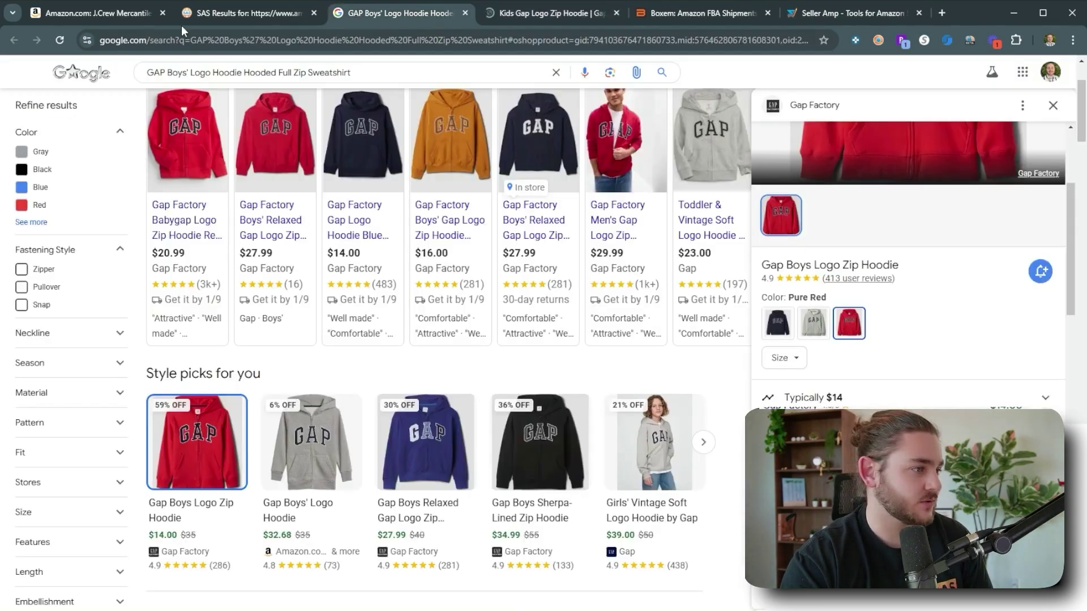
click(253, 16)
click(600, 14)
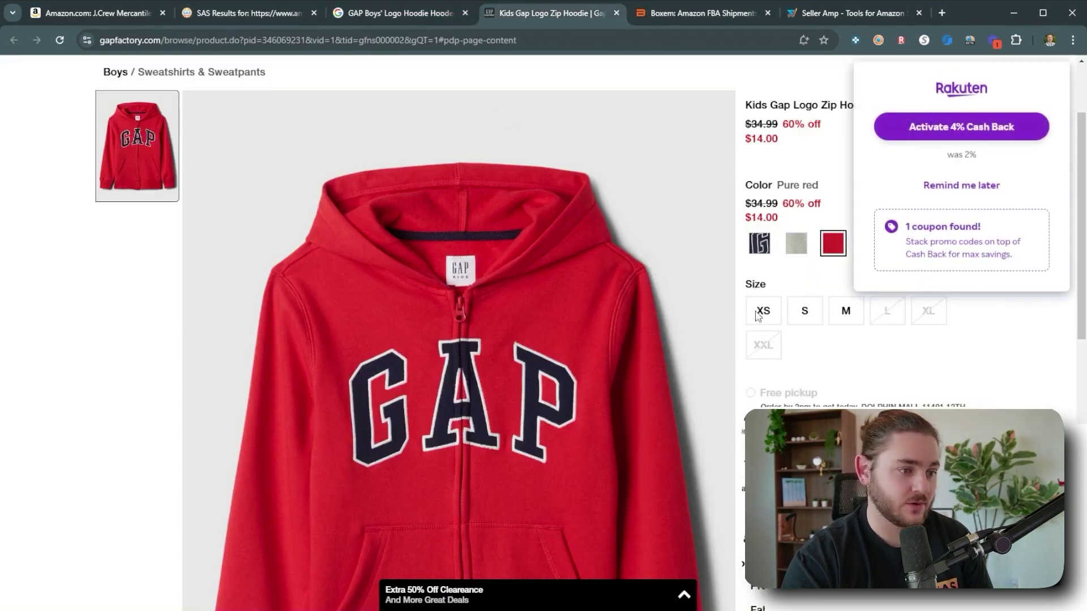
click(924, 187)
Open the red GAP Boys' hoodie's Amazon page and enter a $14 cost price.
click(249, 13)
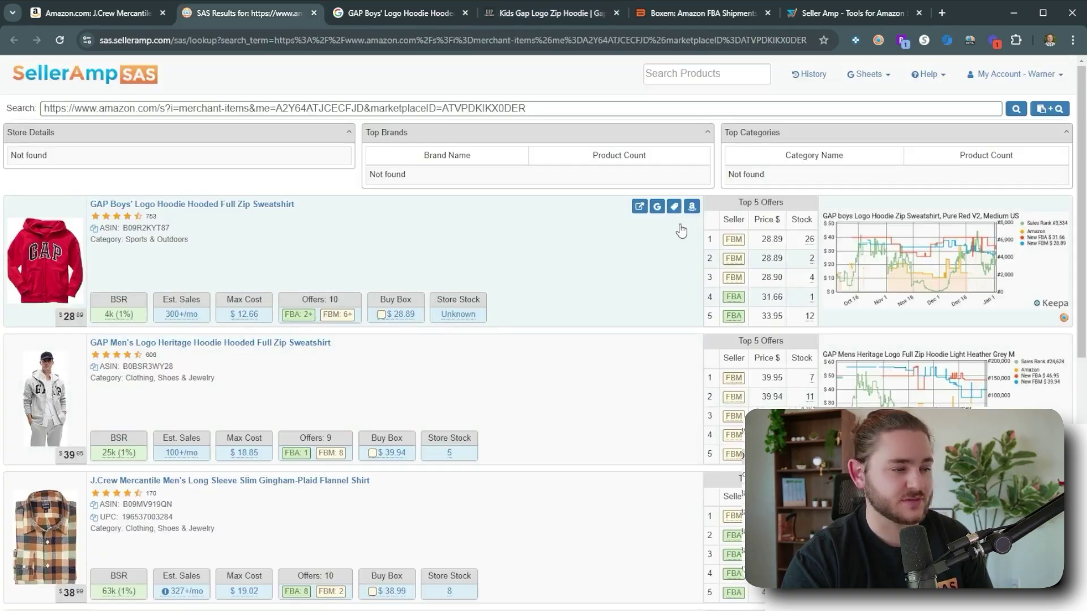
click(685, 205)
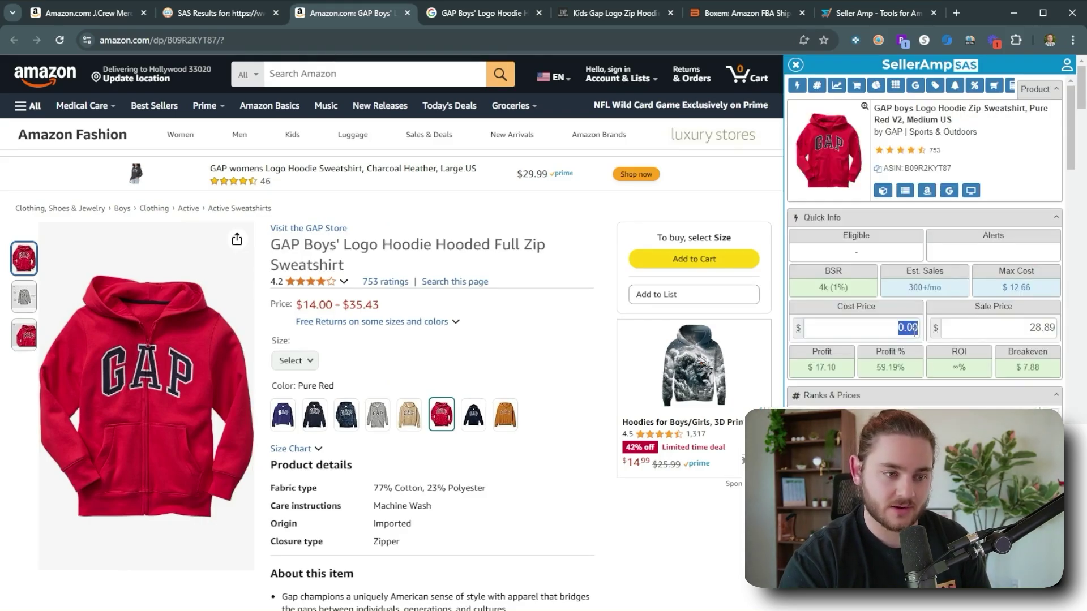
text(14)
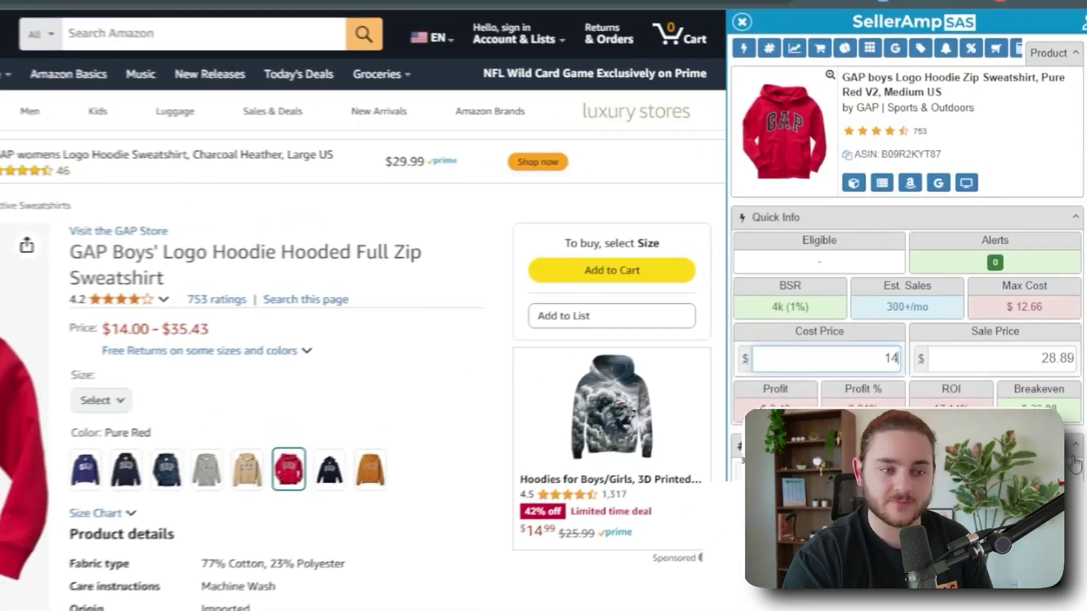
Enter a $30.00 sale price in SAS to recalculate the profit.
scroll(461, 398, down, 5)
scroll(461, 397, up, 5)
scroll(877, 255, down, 5)
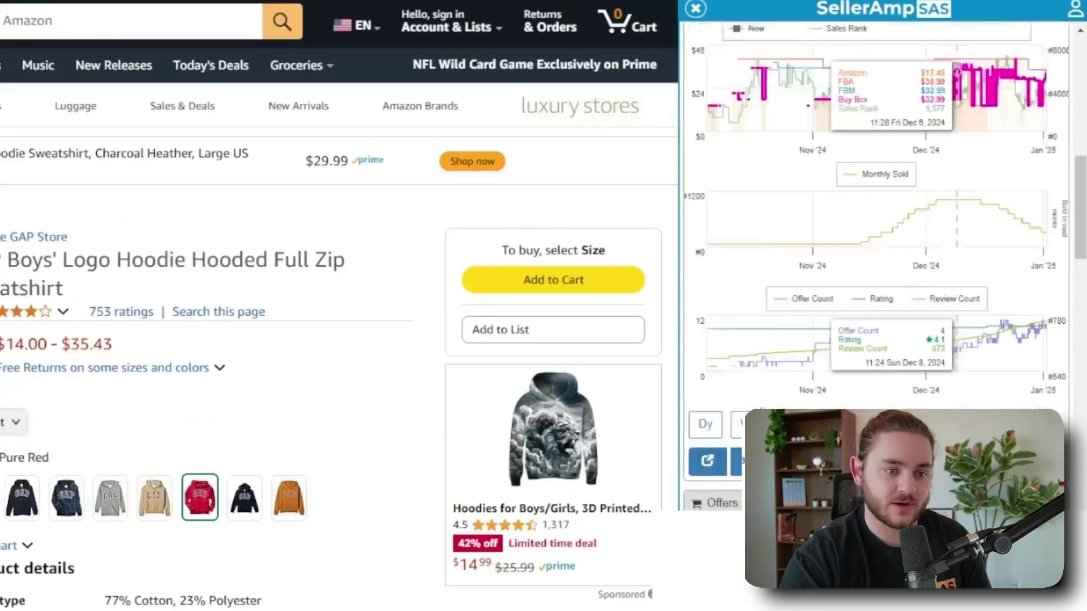
scroll(1049, 317, up, 3)
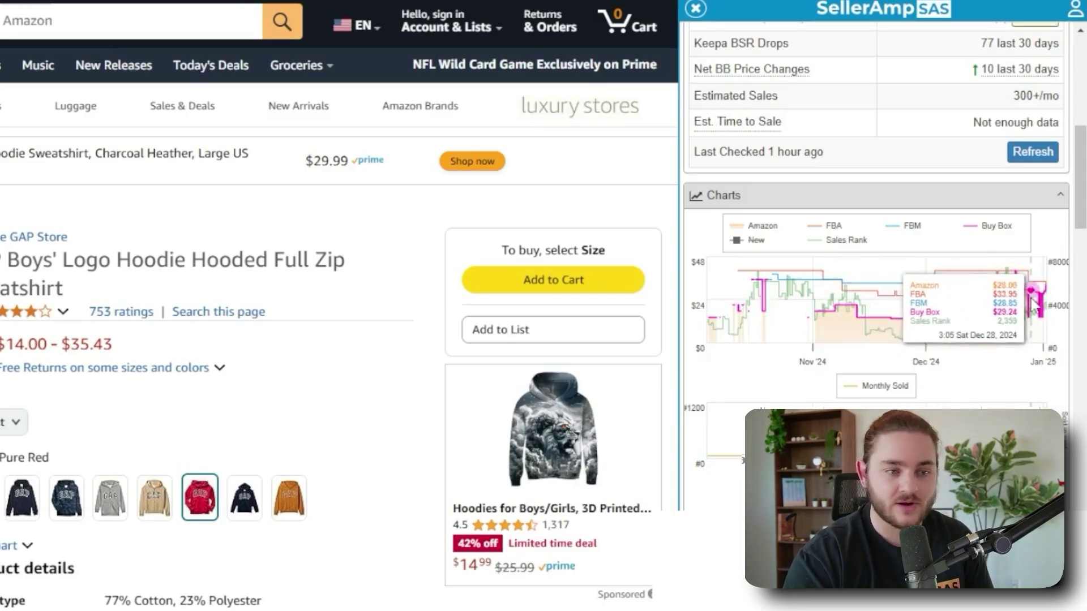
scroll(1034, 306, up, 10)
click(976, 376)
text(30)
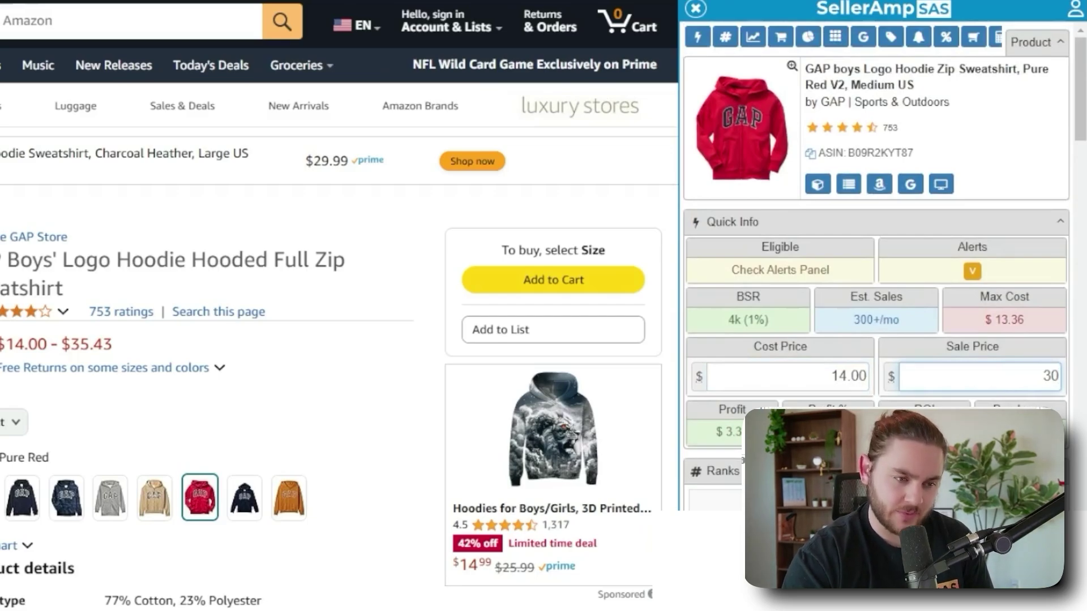
key(Return)
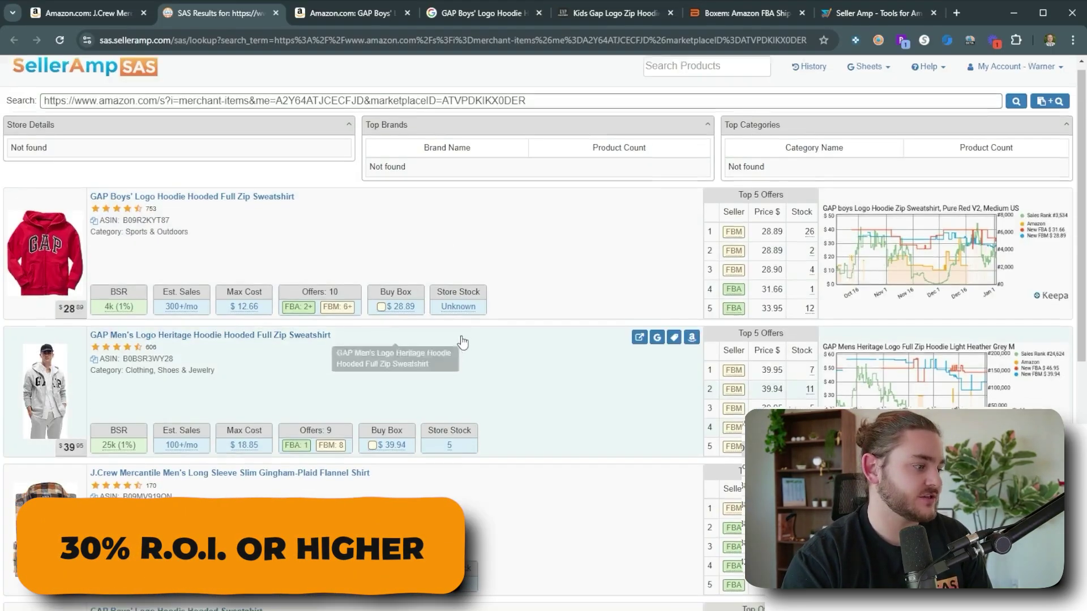
Open Google results and the Amazon page for the GAP Men's Logo Heritage Hoodie.
scroll(463, 340, down, 7)
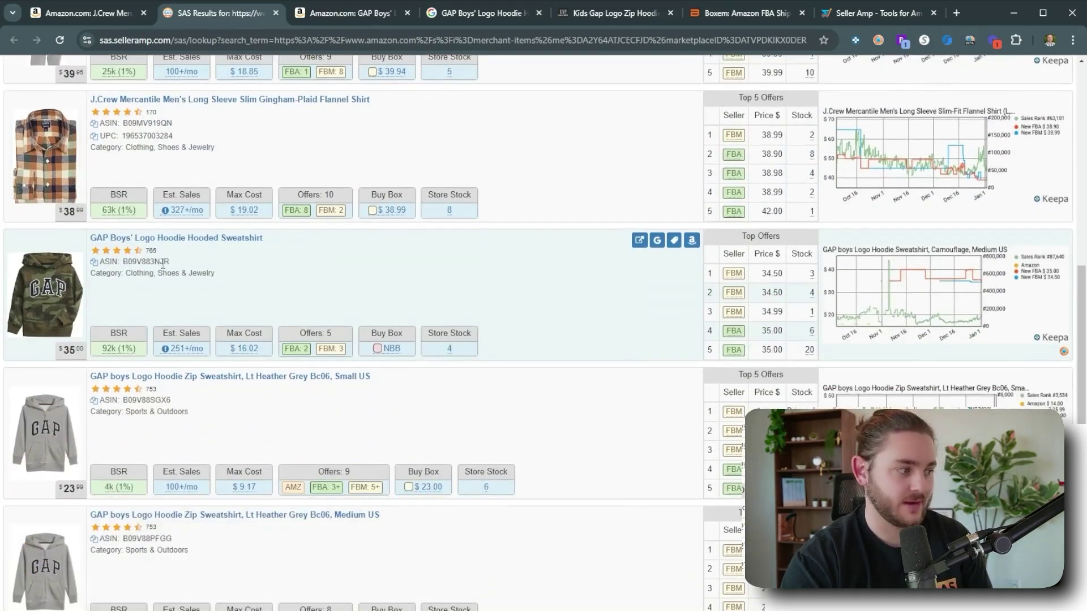
scroll(159, 276, up, 3)
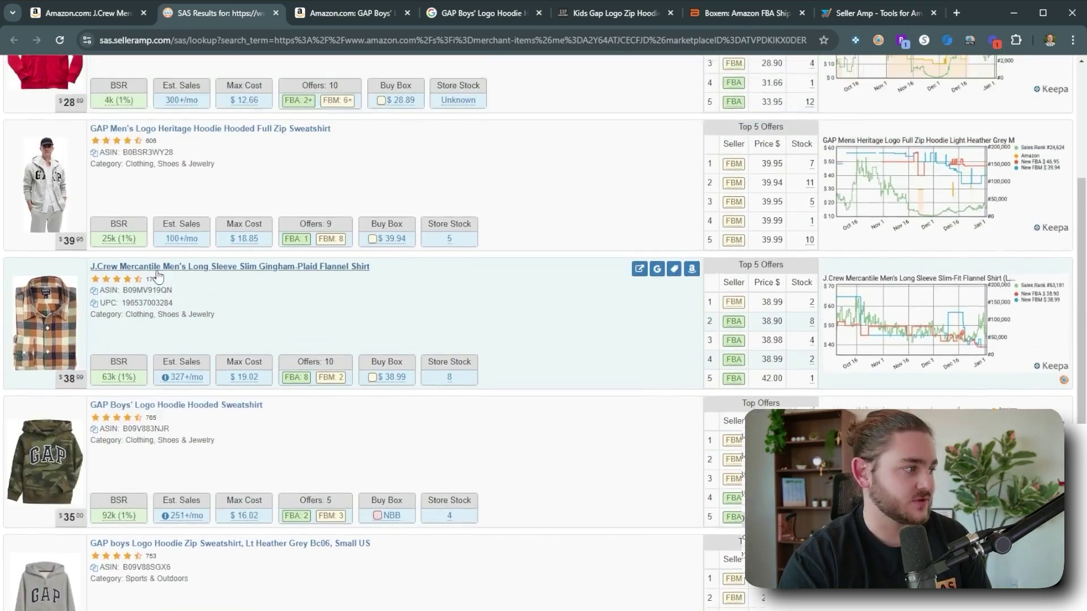
scroll(159, 277, down, 1)
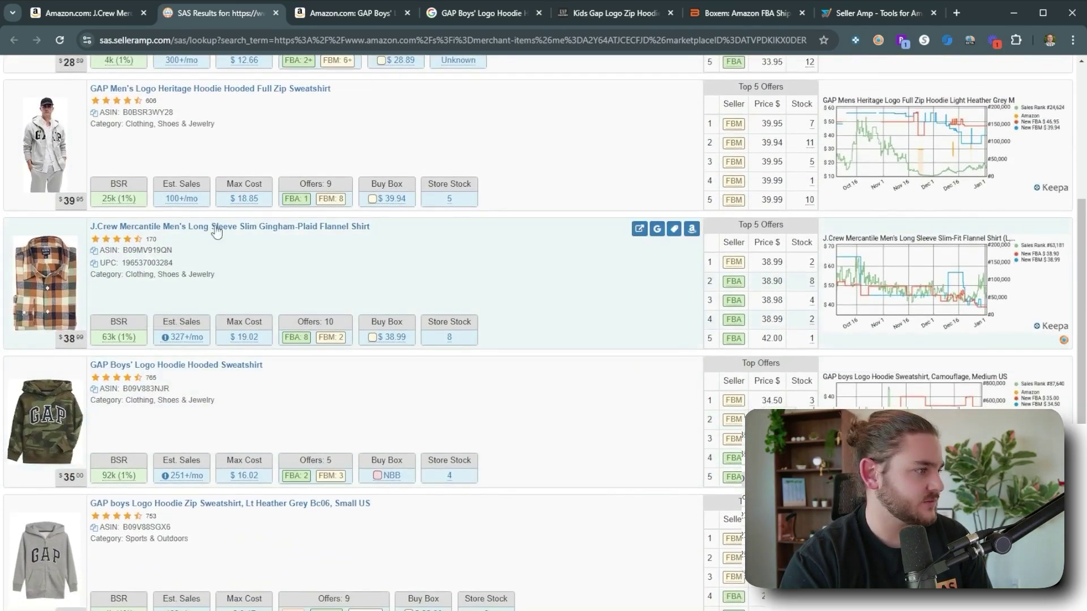
scroll(216, 232, up, 1)
click(657, 154)
click(691, 154)
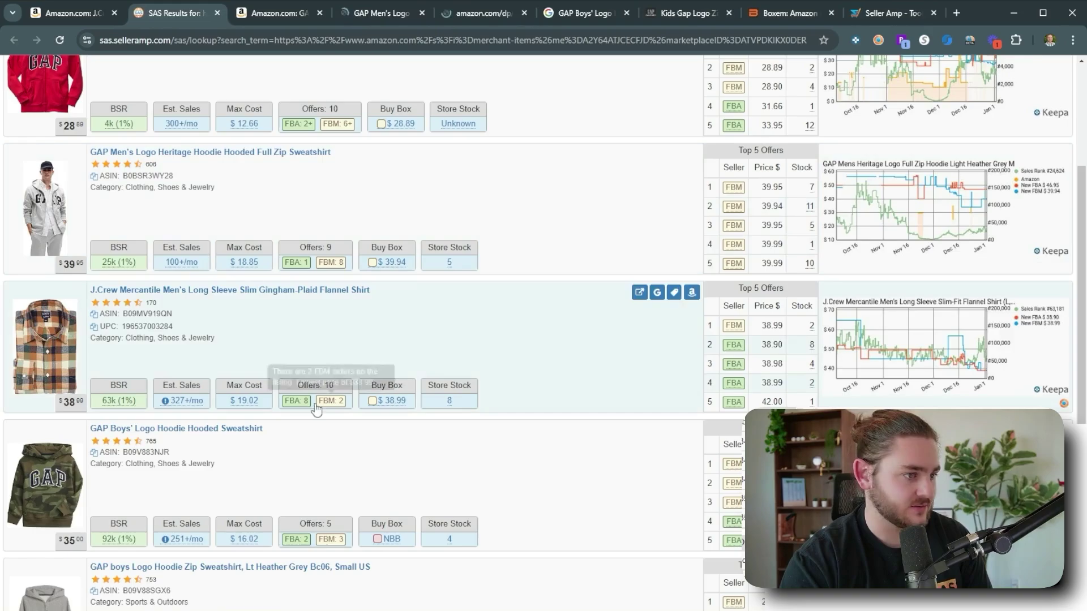
Open Google results and the Amazon page for the camo GAP Boys' hoodie.
scroll(316, 409, down, 1)
mouse_move(247, 482)
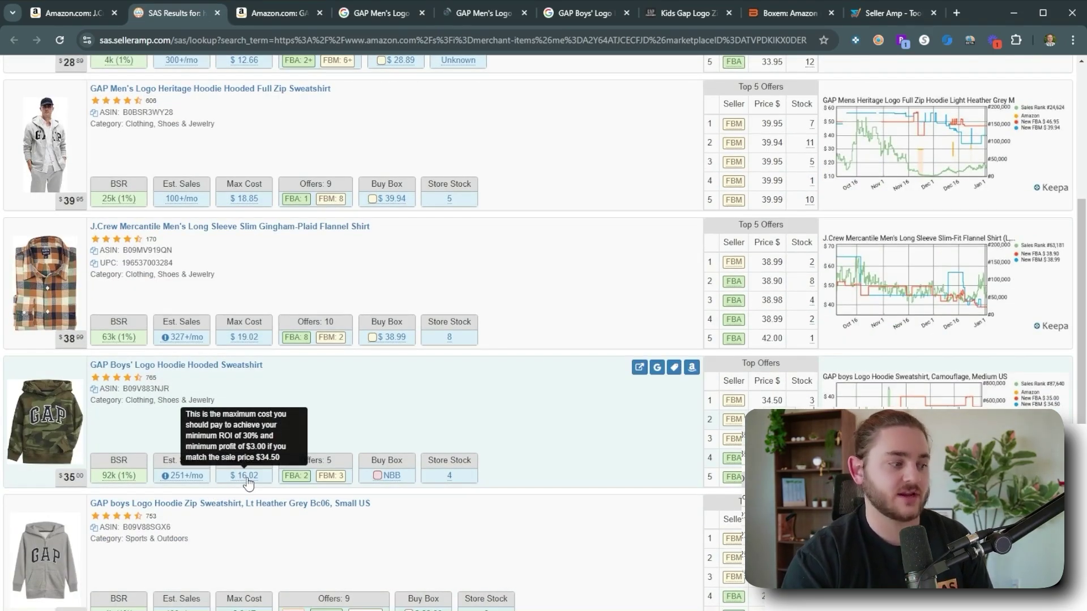
click(656, 367)
click(691, 368)
Compare the men's hoodie's Amazon listing ($18.85 max cost) with its $29.99 Gap Factory page.
click(218, 15)
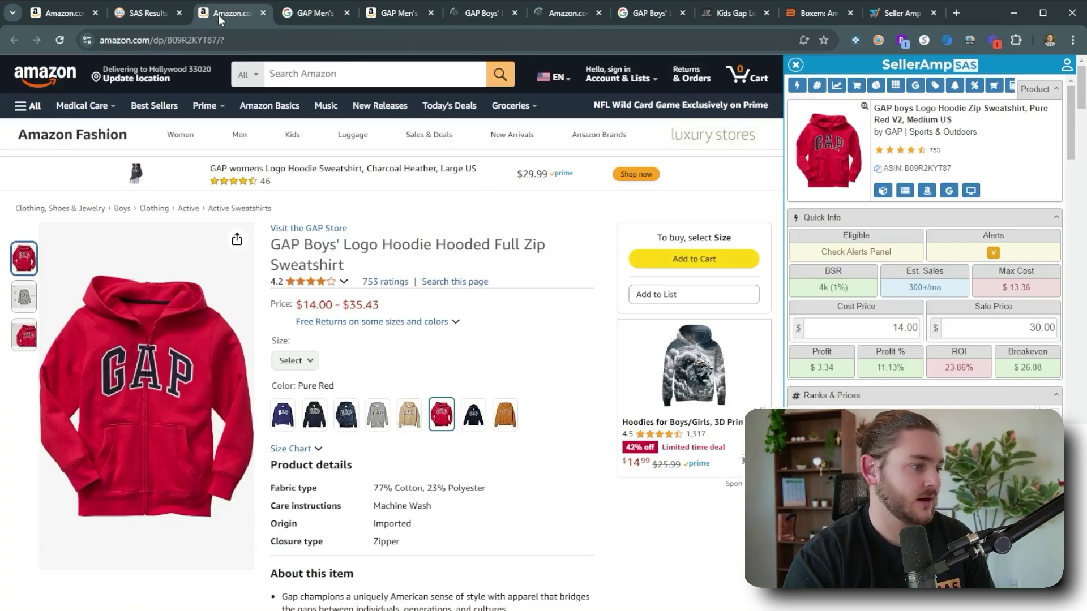
click(316, 13)
click(409, 17)
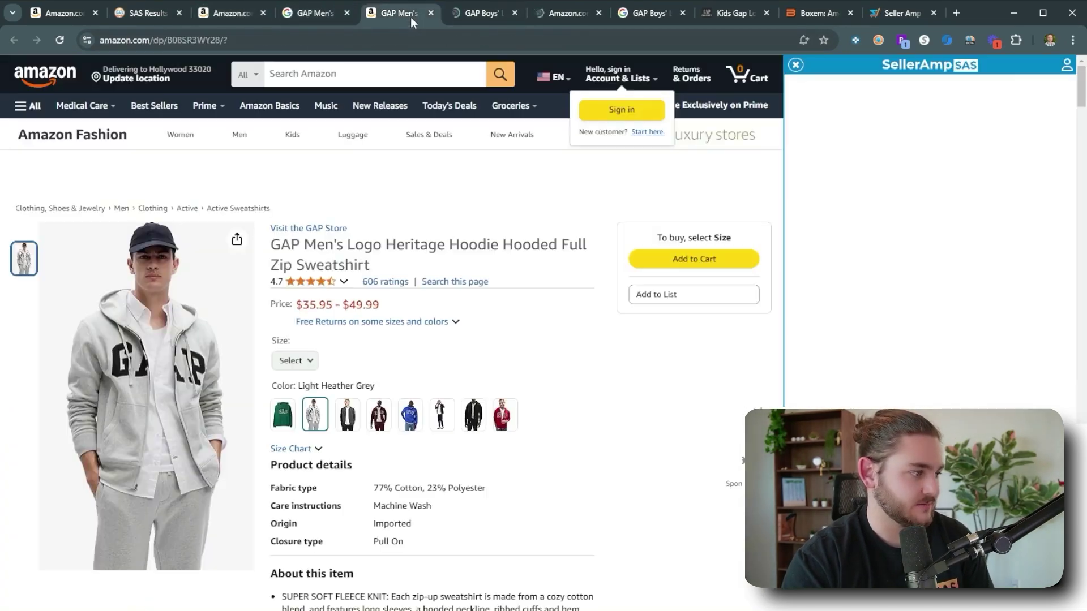
scroll(537, 400, down, 10)
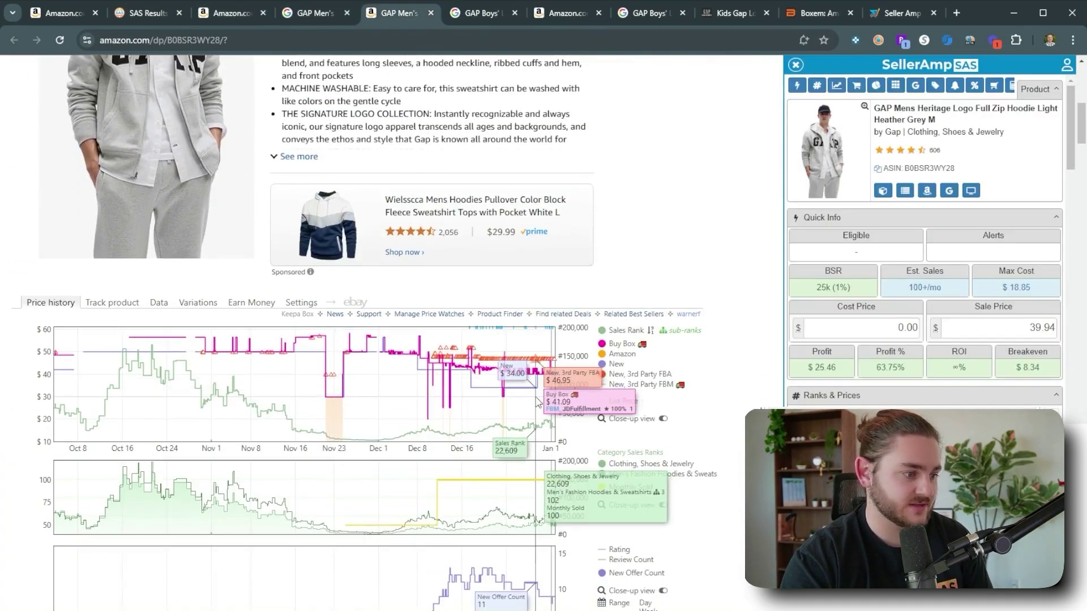
scroll(536, 400, up, 10)
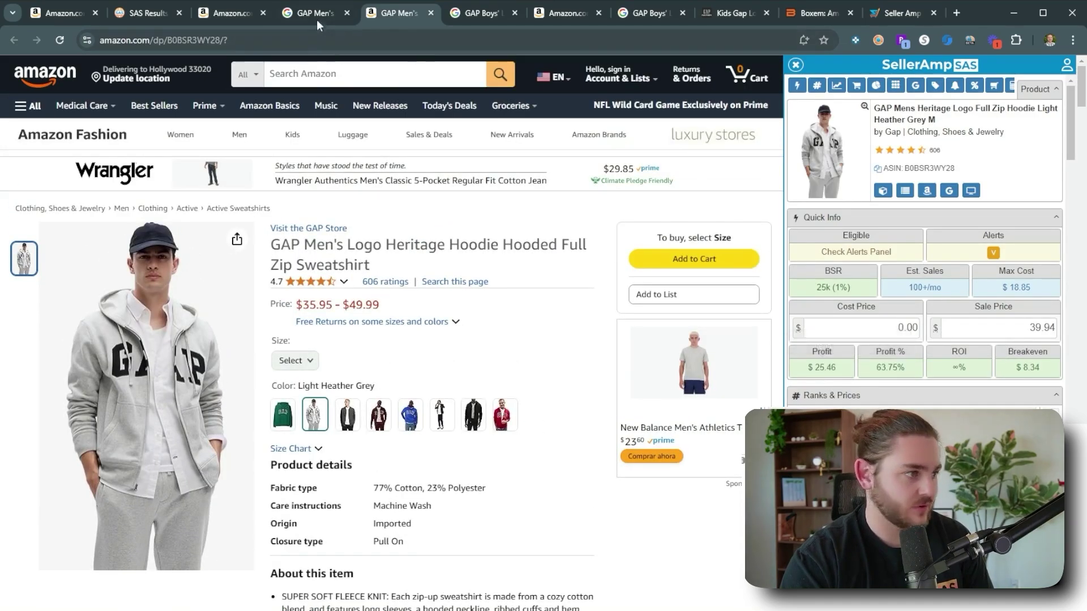
click(316, 14)
scroll(245, 371, down, 3)
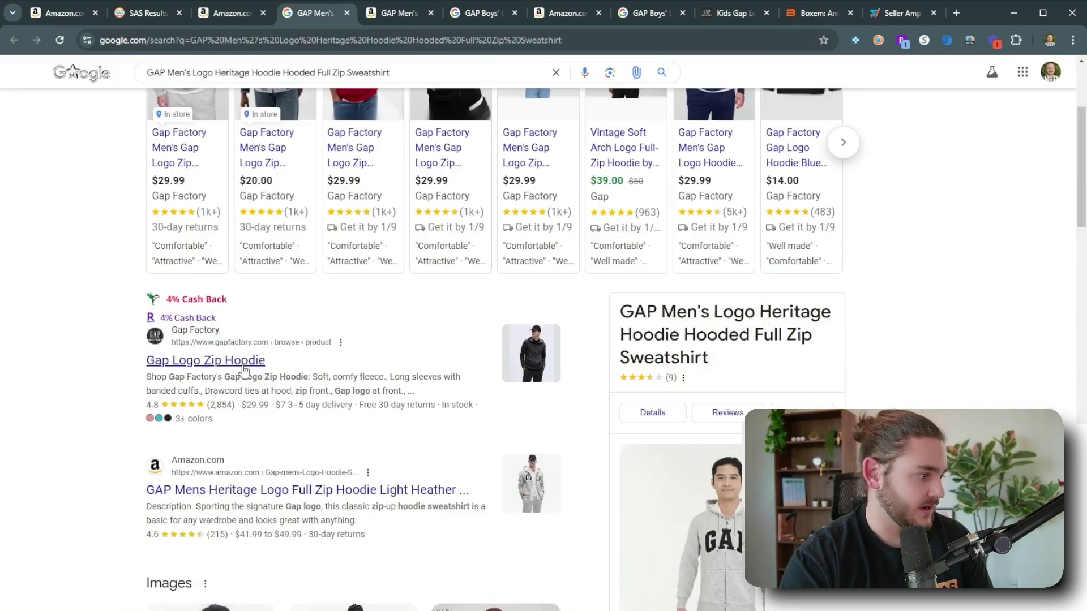
click(379, 12)
click(314, 12)
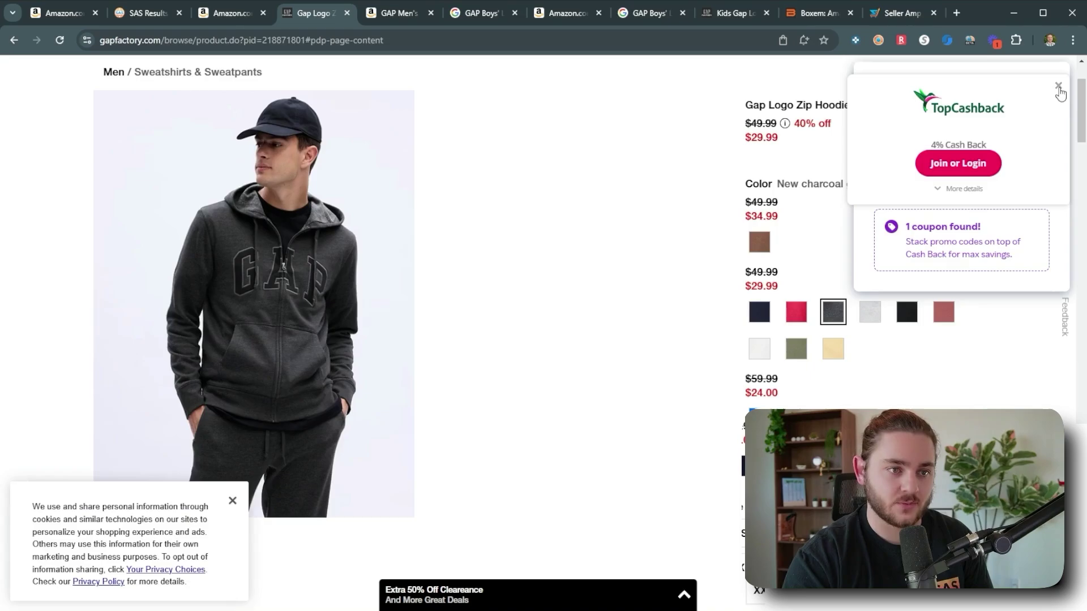
Close the TopCashback popup and postpone the Rakuten popup with 'Remind me later'.
click(1058, 87)
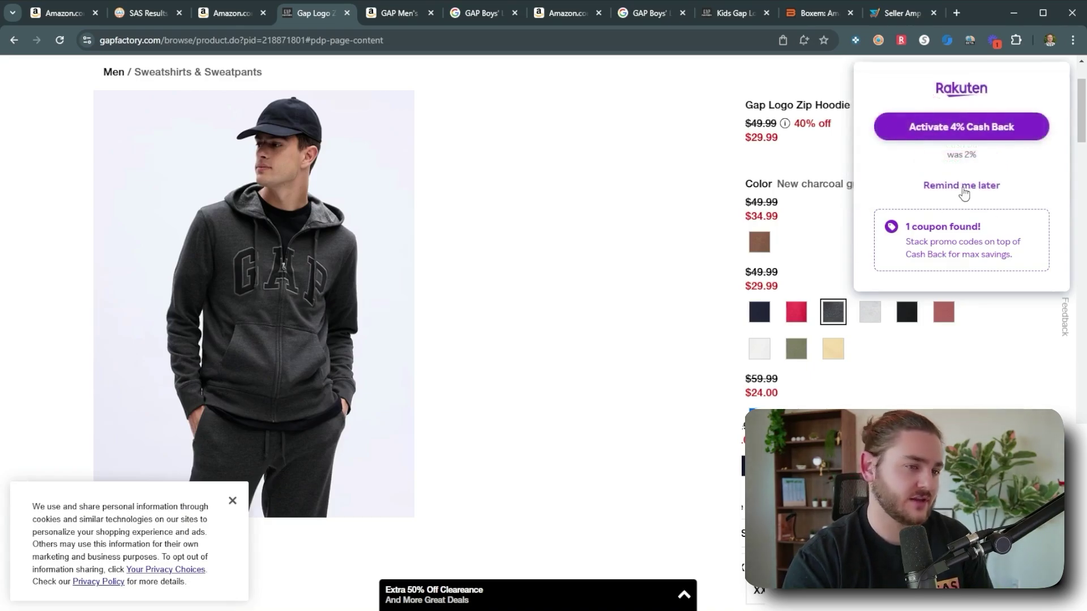
click(964, 188)
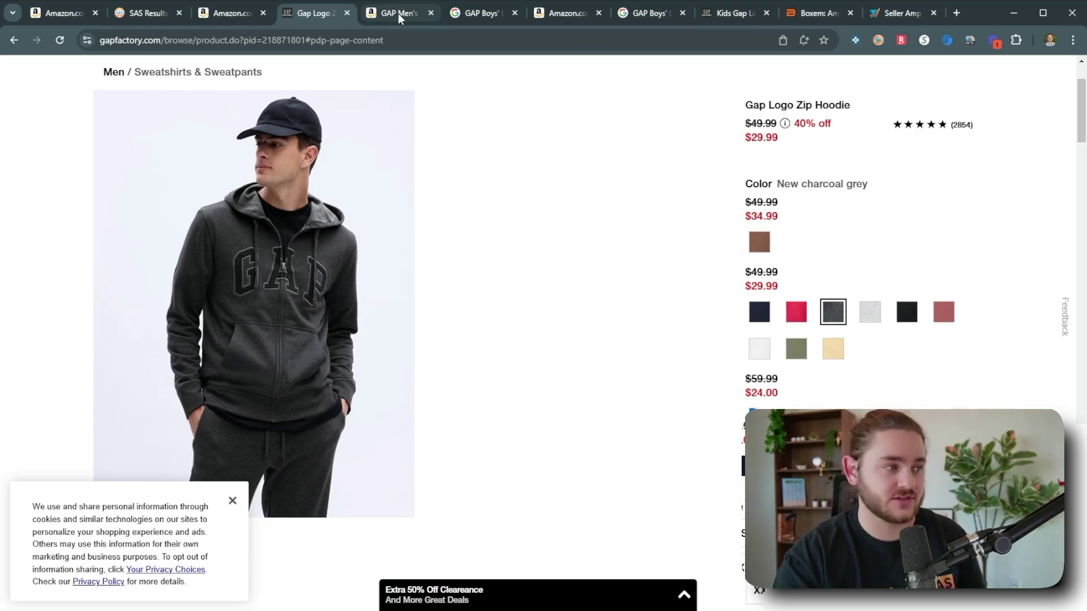
Set the men's hoodie's SAS sale price to 50.00 on its Amazon listing.
click(399, 12)
scroll(488, 352, down, 6)
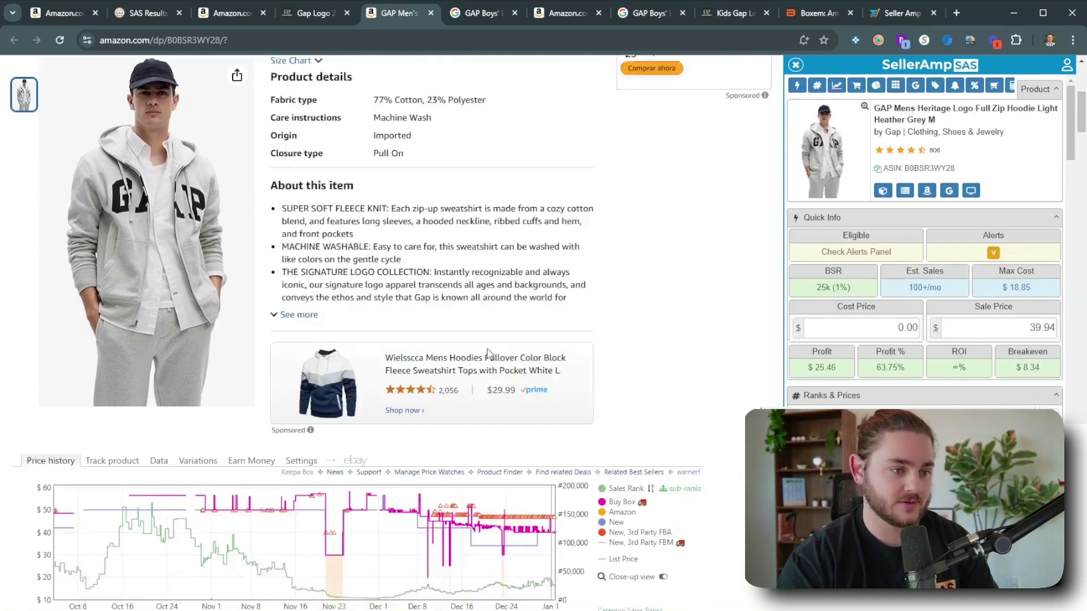
scroll(488, 352, down, 3)
scroll(532, 390, up, 6)
scroll(311, 366, up, 4)
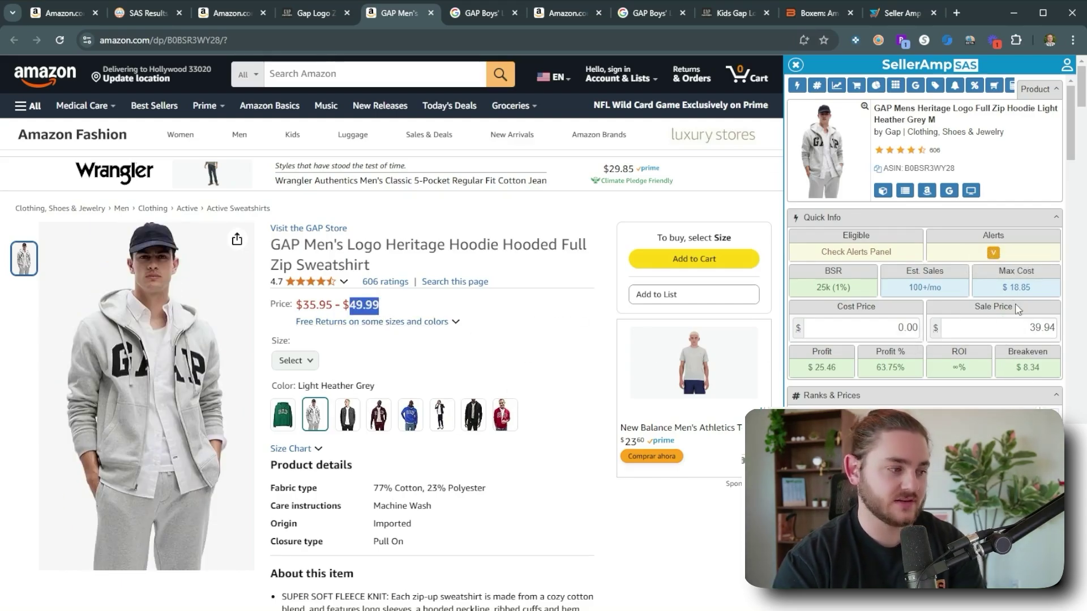
click(1018, 328)
text(50)
Enter a $30 cost after rechecking the Gap Factory price, yielding 7.70% ROI.
click(320, 14)
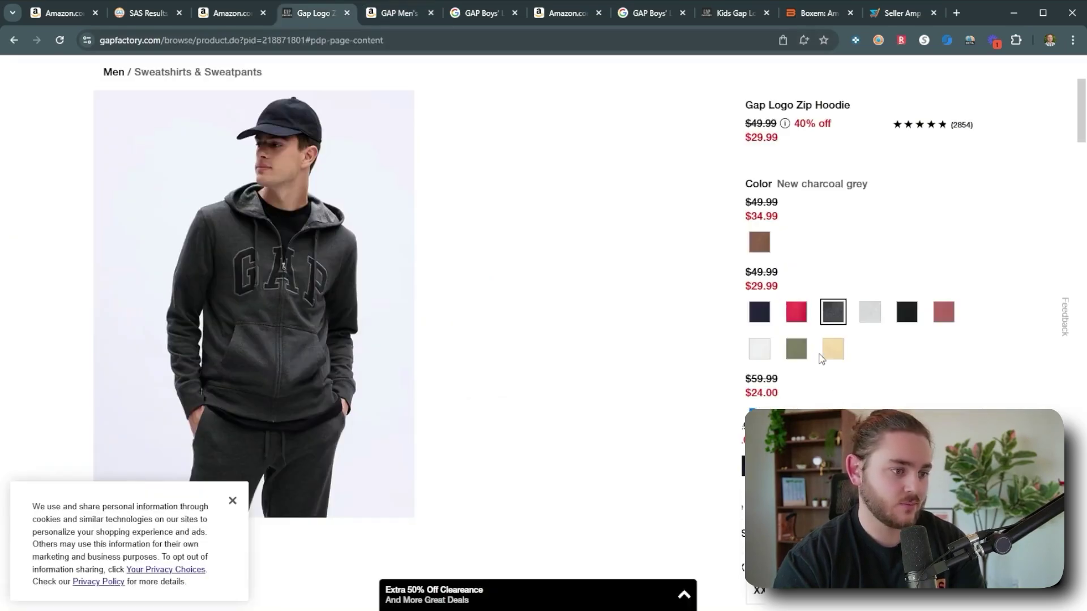
click(388, 14)
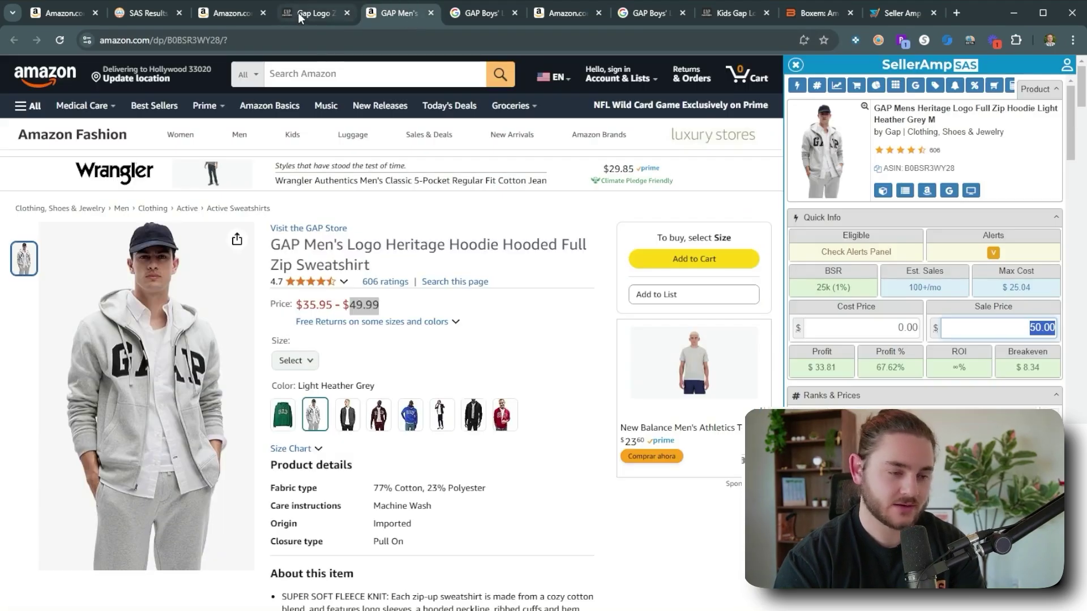
click(866, 324)
text(30)
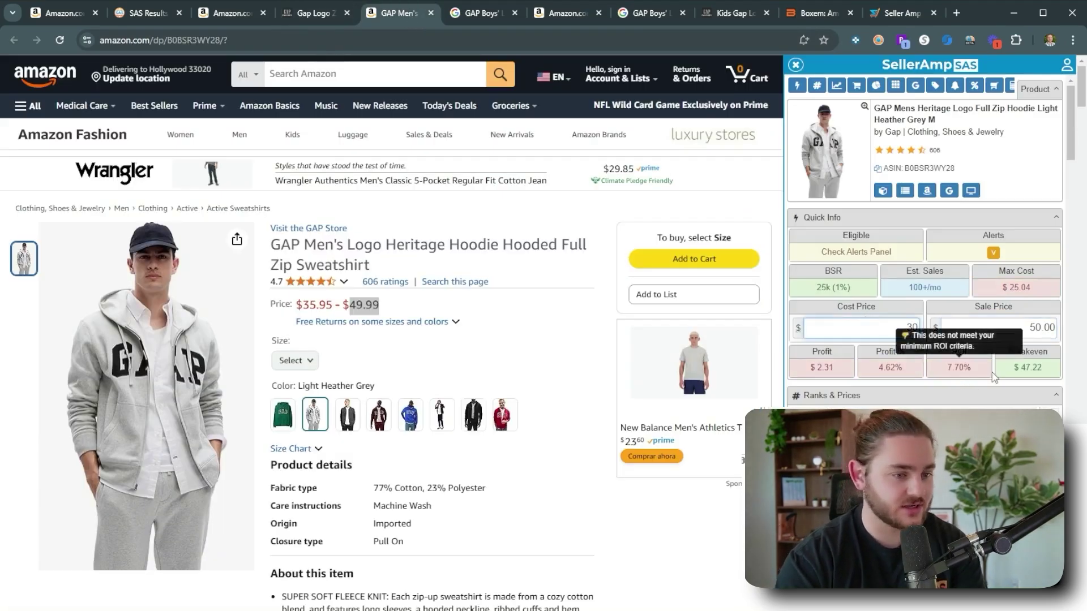
click(465, 17)
scroll(347, 315, down, 14)
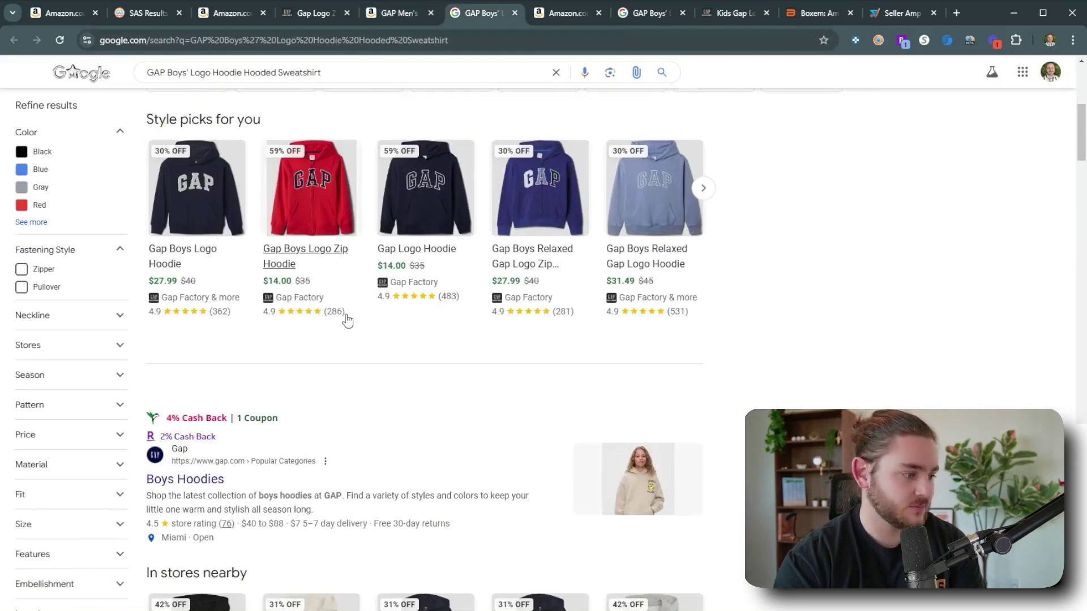
Add 'camo' to the GAP Boys' hoodie Google search.
scroll(459, 353, up, 15)
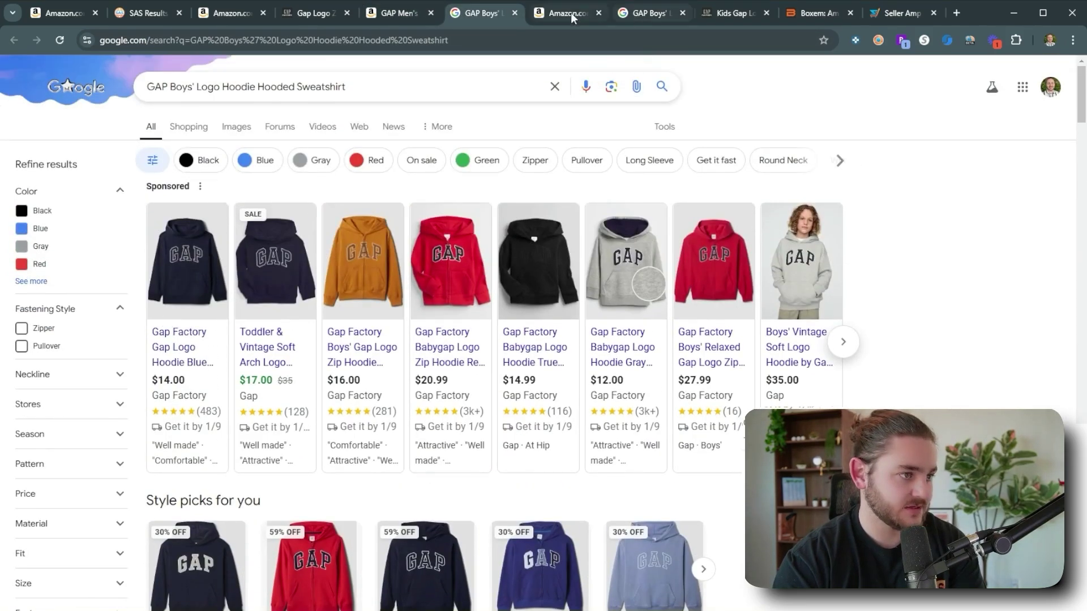
click(568, 13)
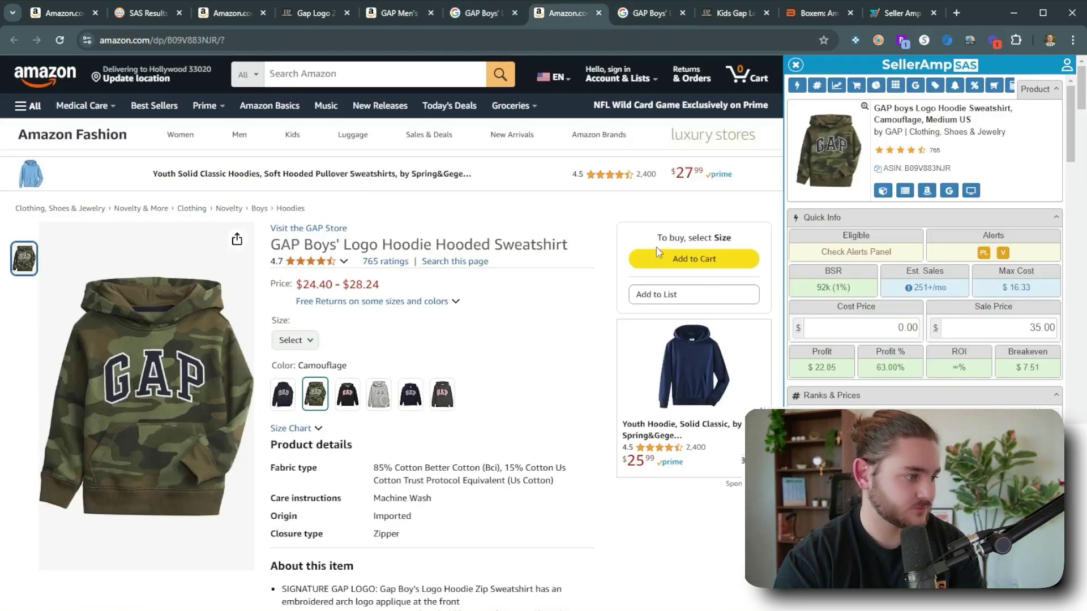
click(481, 13)
click(337, 91)
text(camo)
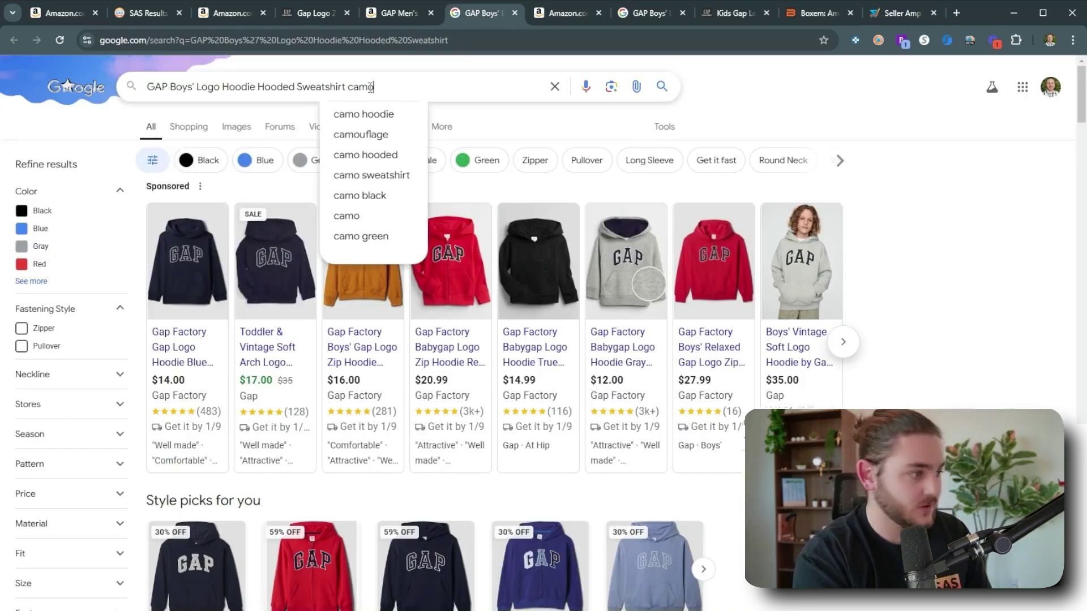
key(Return)
scroll(356, 318, down, 3)
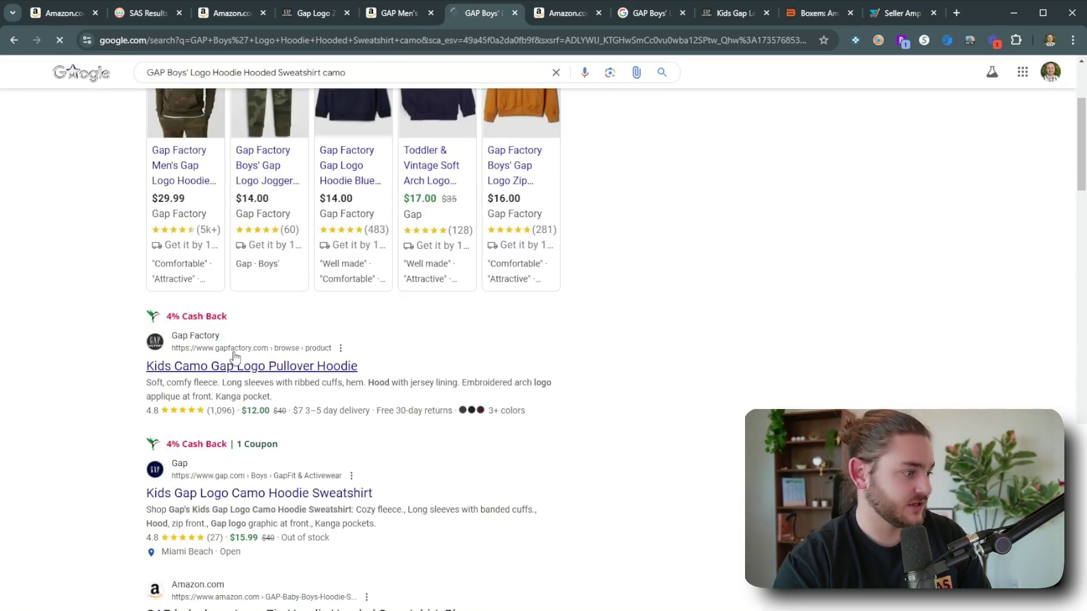
scroll(251, 346, up, 2)
Open the Gap Factory Kids Camo Gap Logo Pullover Hoodie page showing $12.00.
middle_click(272, 279)
scroll(229, 305, down, 5)
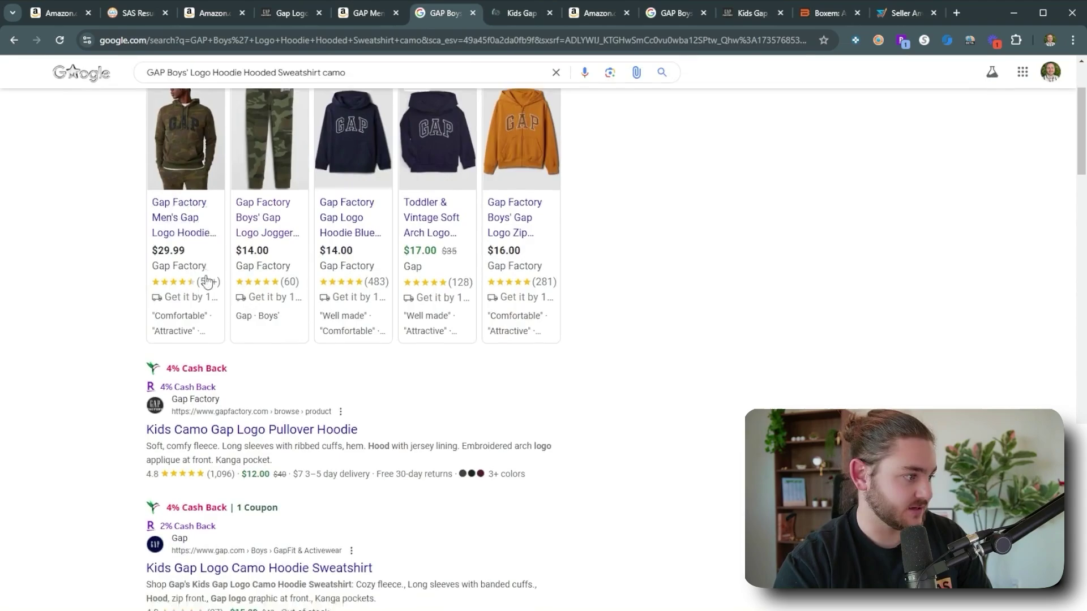
middle_click(276, 196)
click(488, 13)
click(562, 15)
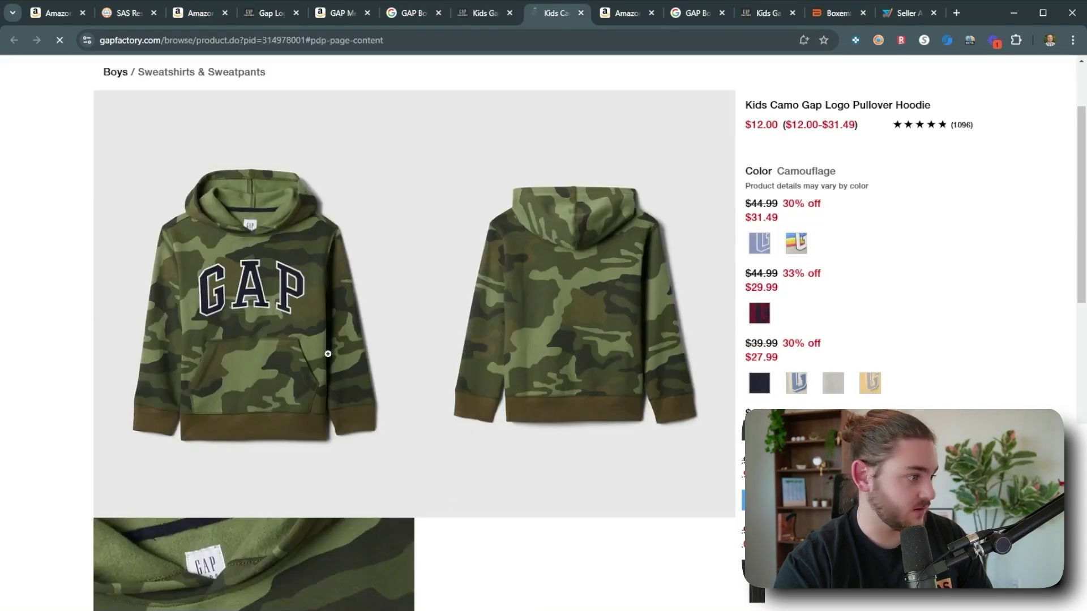
scroll(740, 333, down, 3)
click(740, 332)
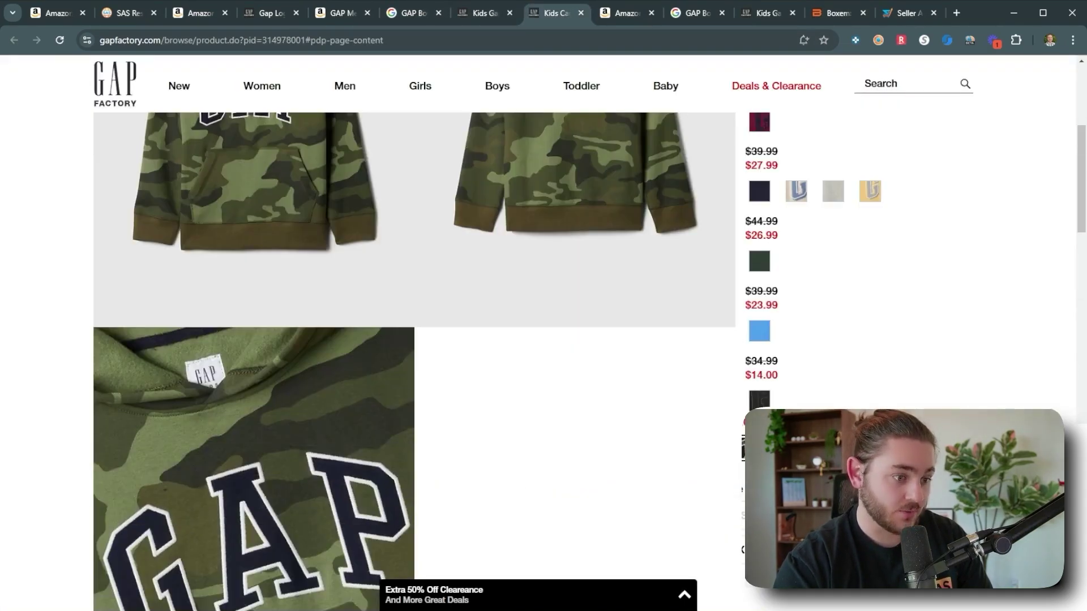
scroll(702, 464, up, 5)
Return to the camo hoodie's Amazon listing with its $35.00 SAS sale price.
key(ctrl+Tab)
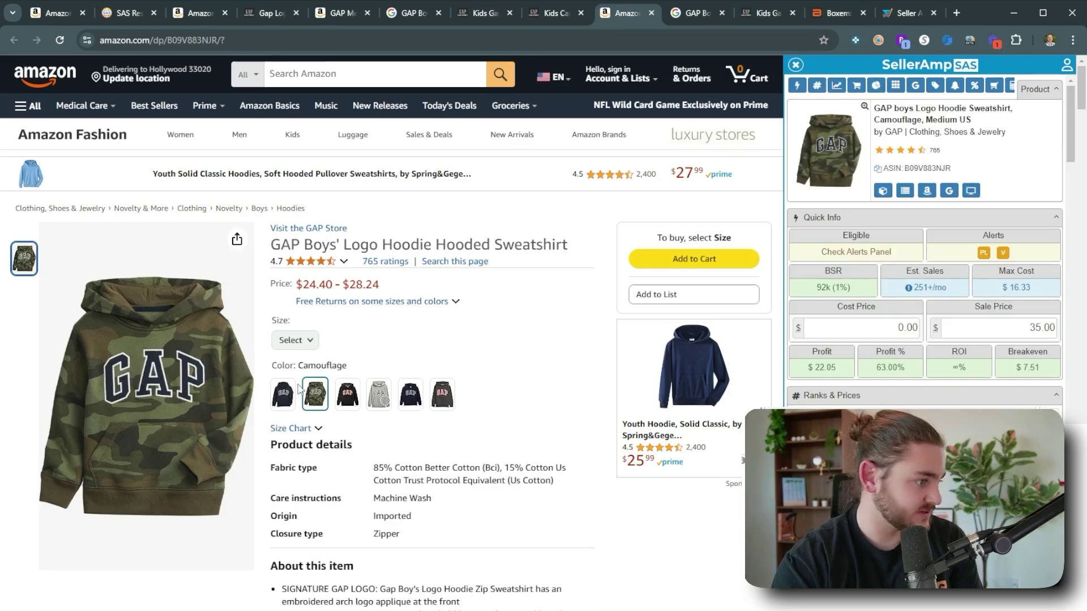
click(552, 13)
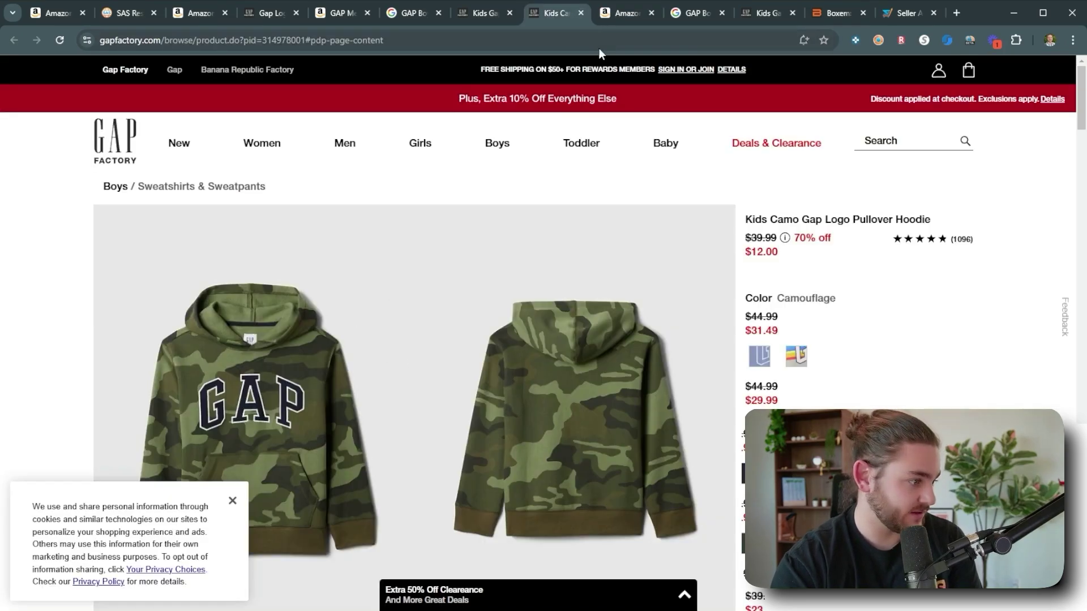
key(ctrl+Tab)
scroll(444, 325, down, 5)
scroll(445, 325, up, 4)
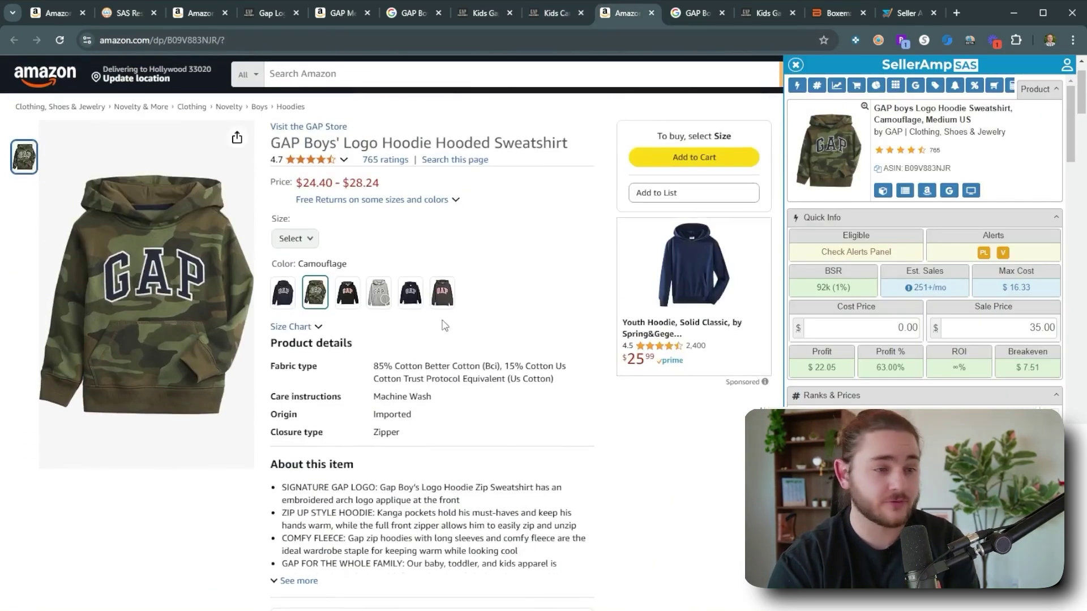
scroll(445, 325, up, 2)
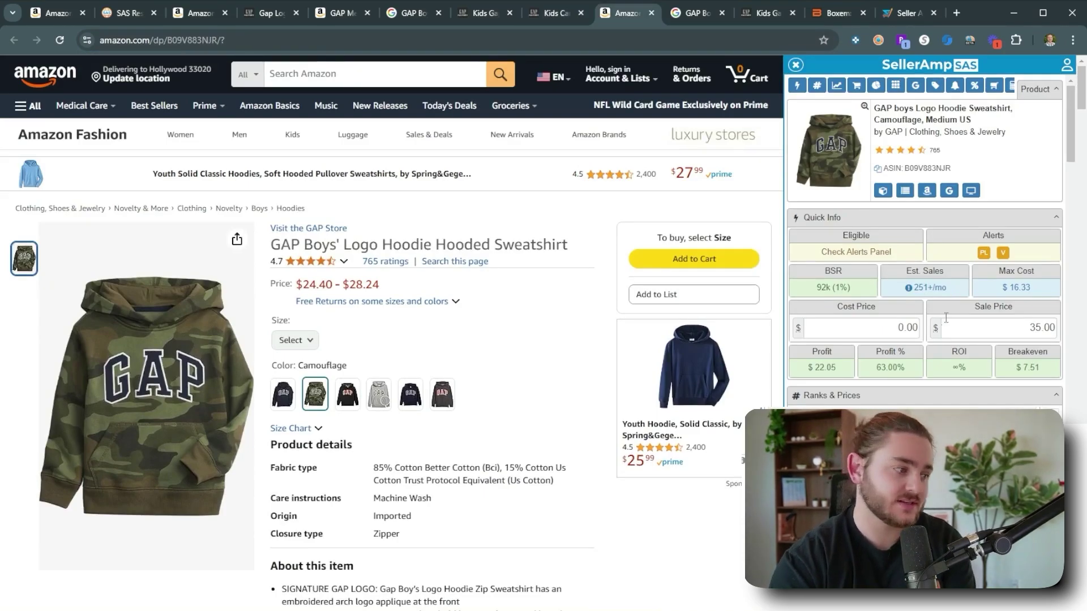
Enter a $12 cost for the camo hoodie, giving $9.45 profit and 78.75% ROI.
click(318, 344)
click(872, 329)
text(12)
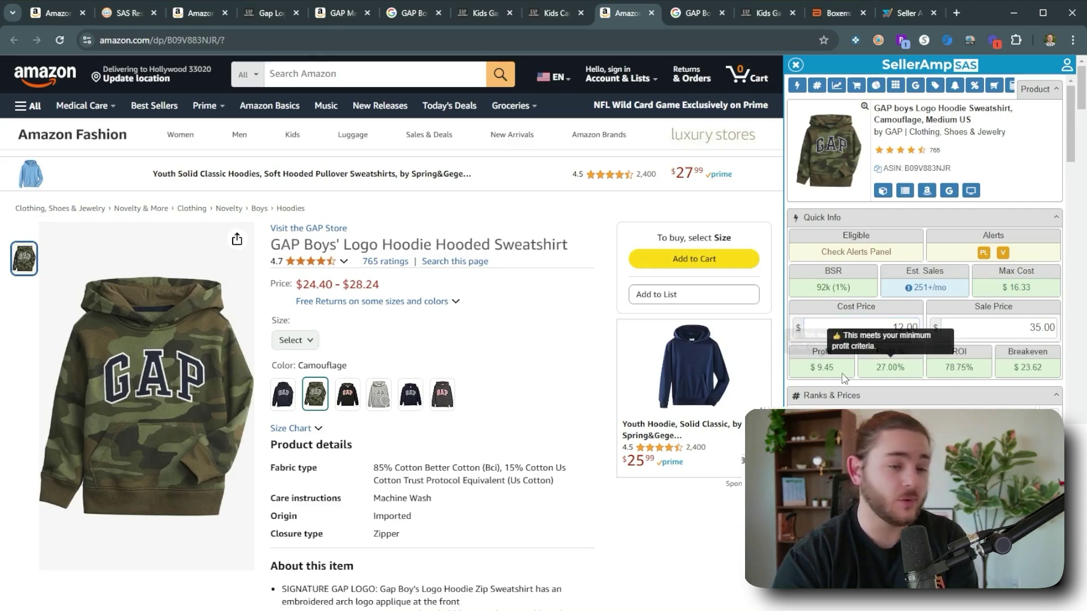
mouse_move(949, 369)
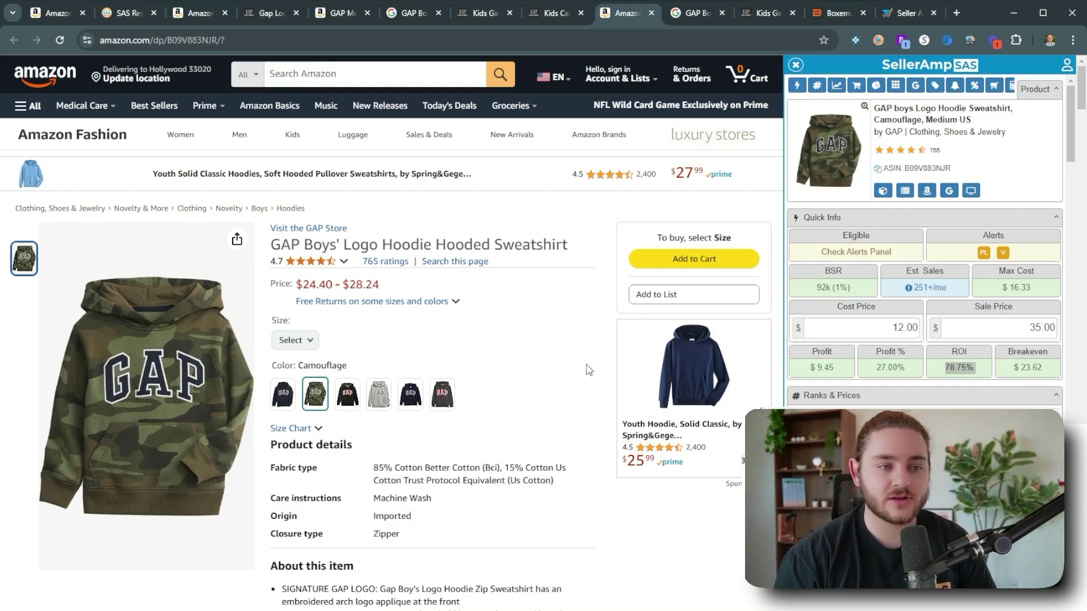
scroll(996, 322, down, 10)
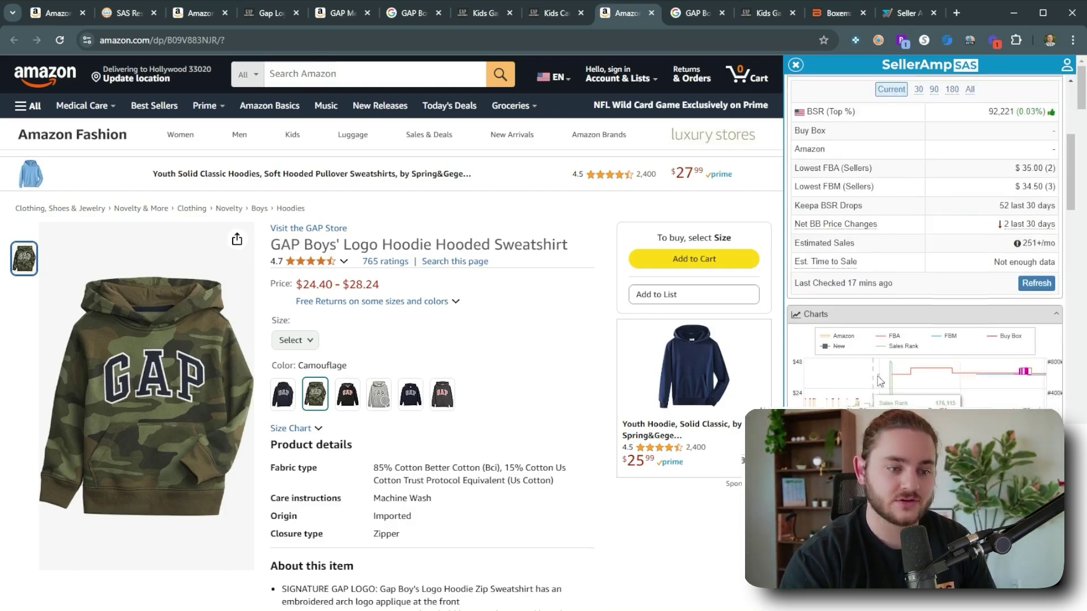
mouse_move(996, 278)
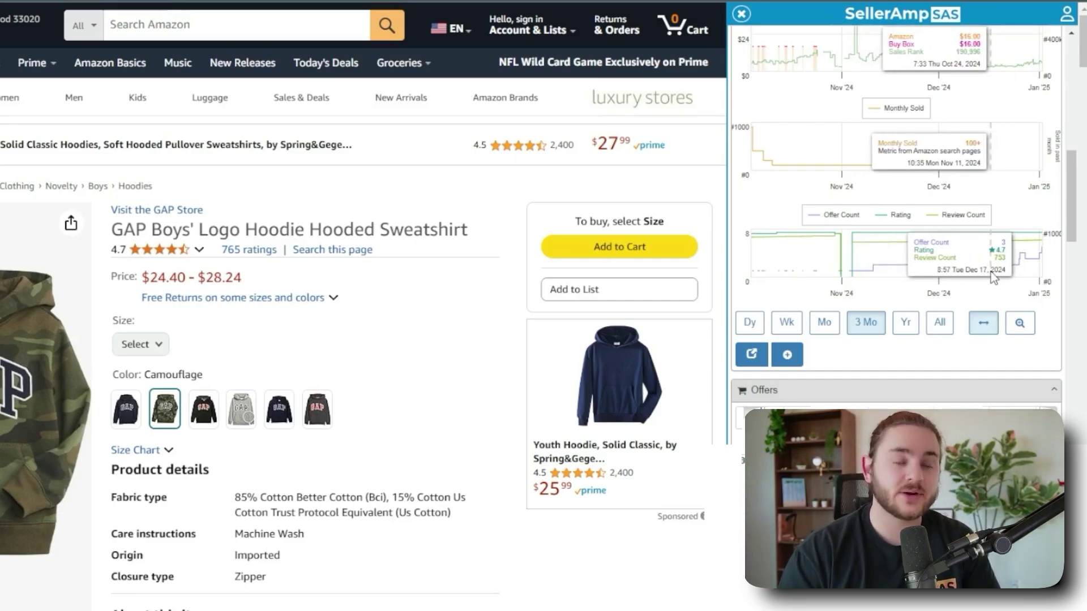
scroll(994, 278, up, 5)
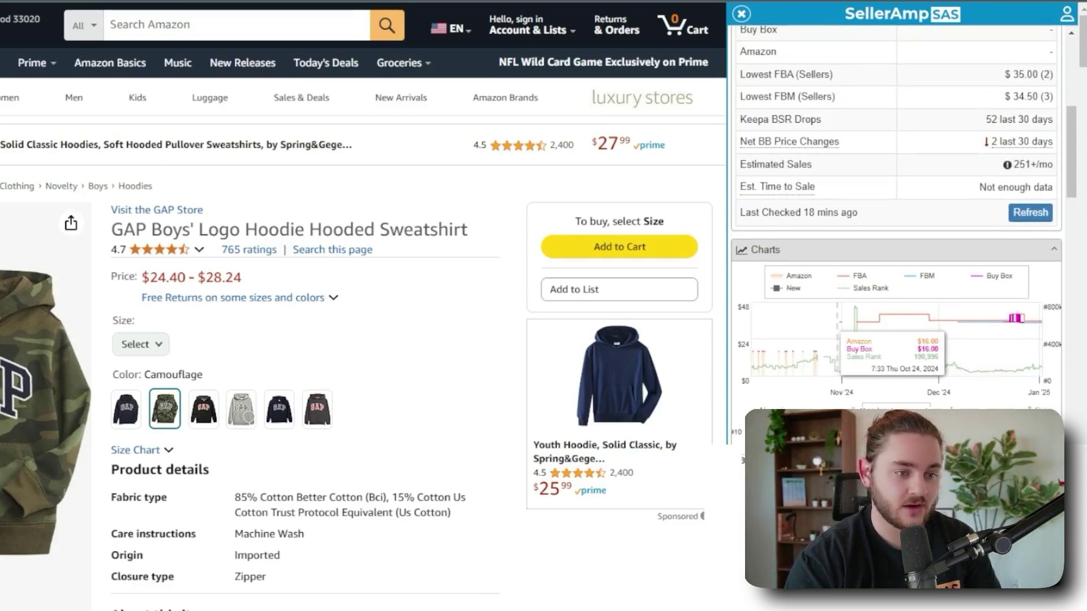
scroll(811, 309, down, 4)
scroll(812, 309, down, 1)
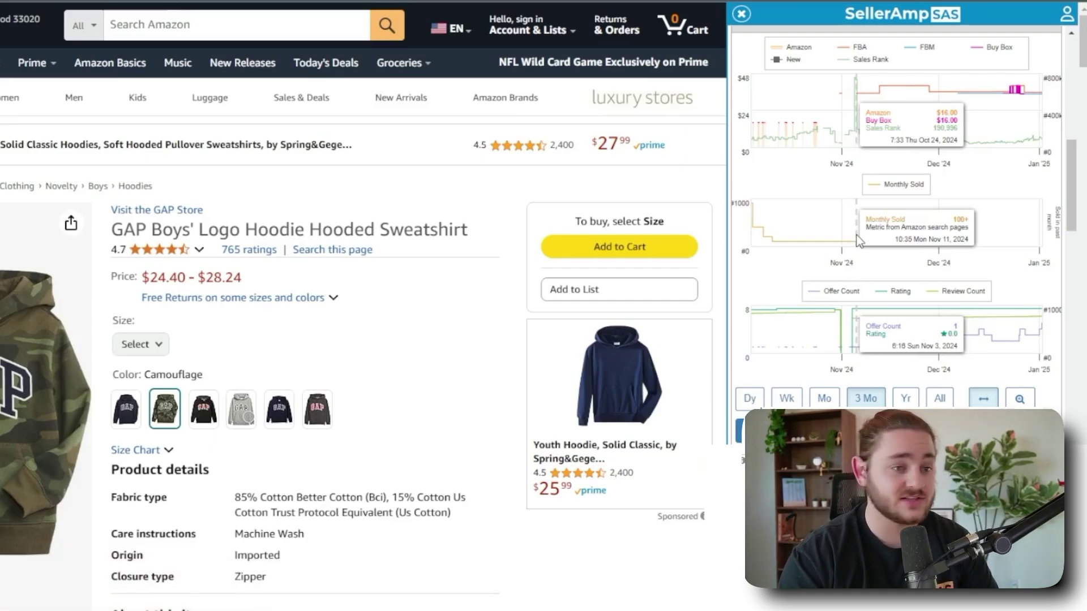
scroll(860, 241, up, 15)
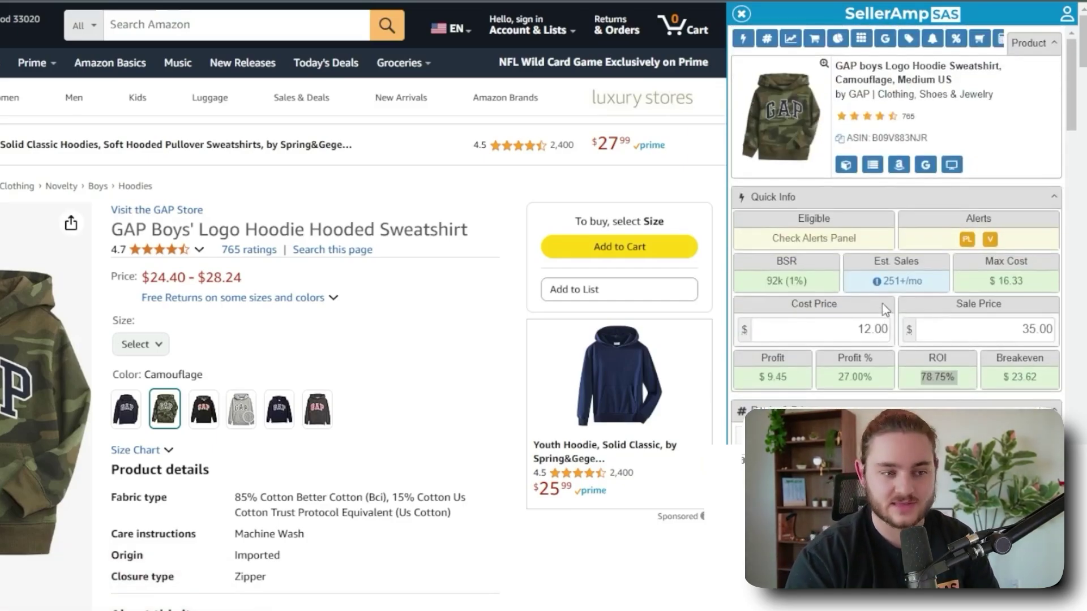
drag(944, 287, 885, 283)
click(903, 282)
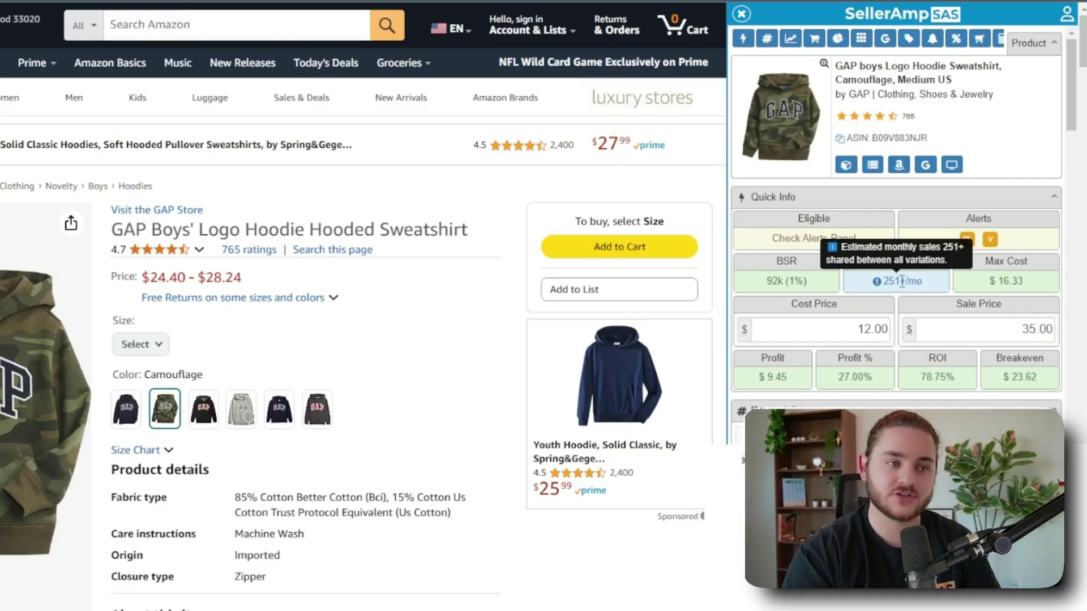
Switch the camo hoodie's Amazon size to Large.
click(140, 344)
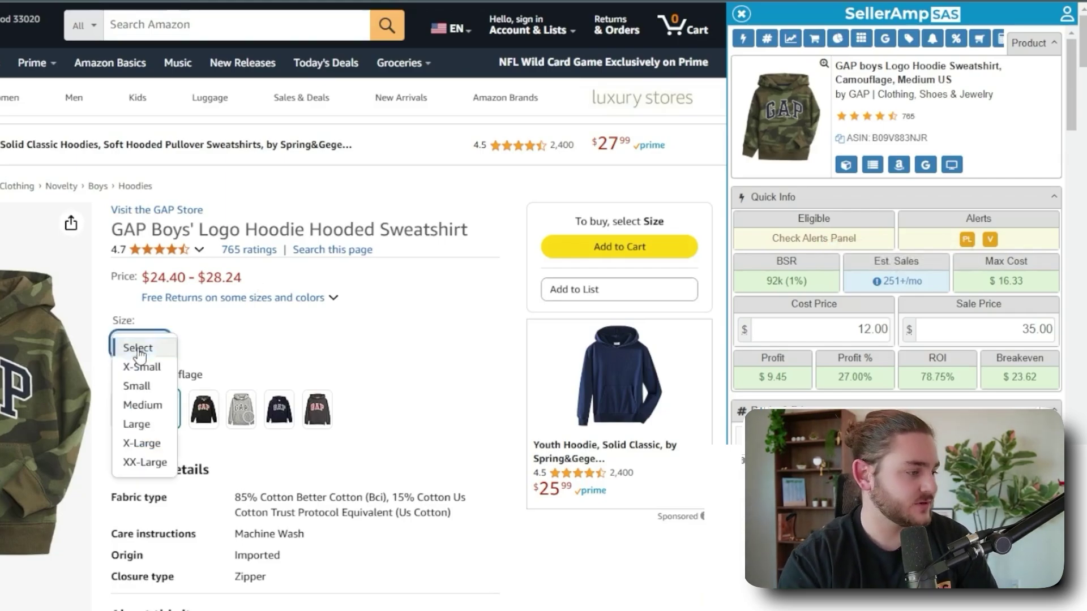
click(144, 428)
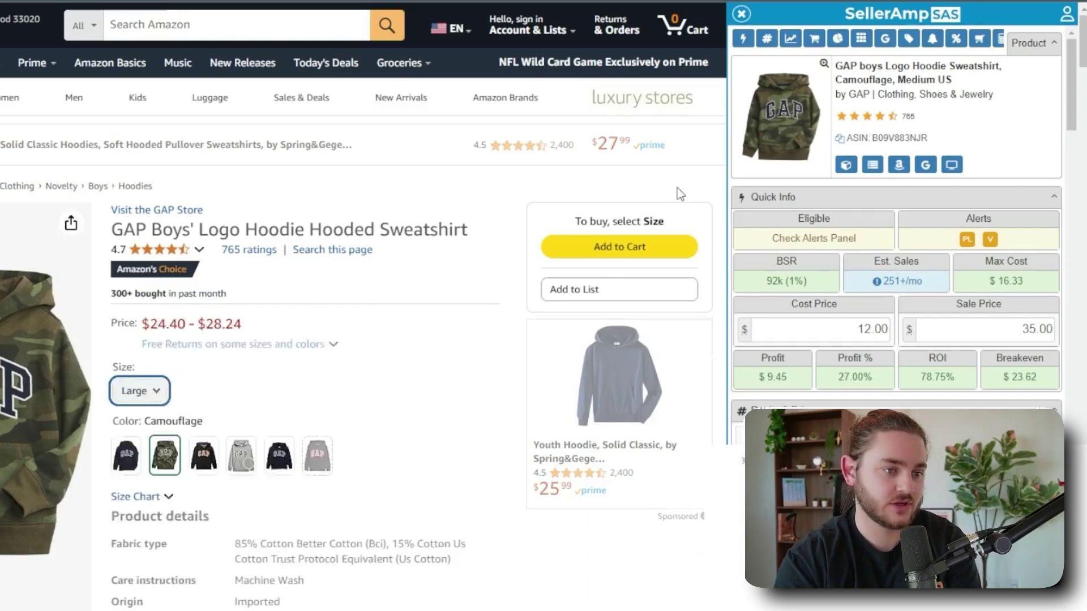
scroll(437, 378, down, 10)
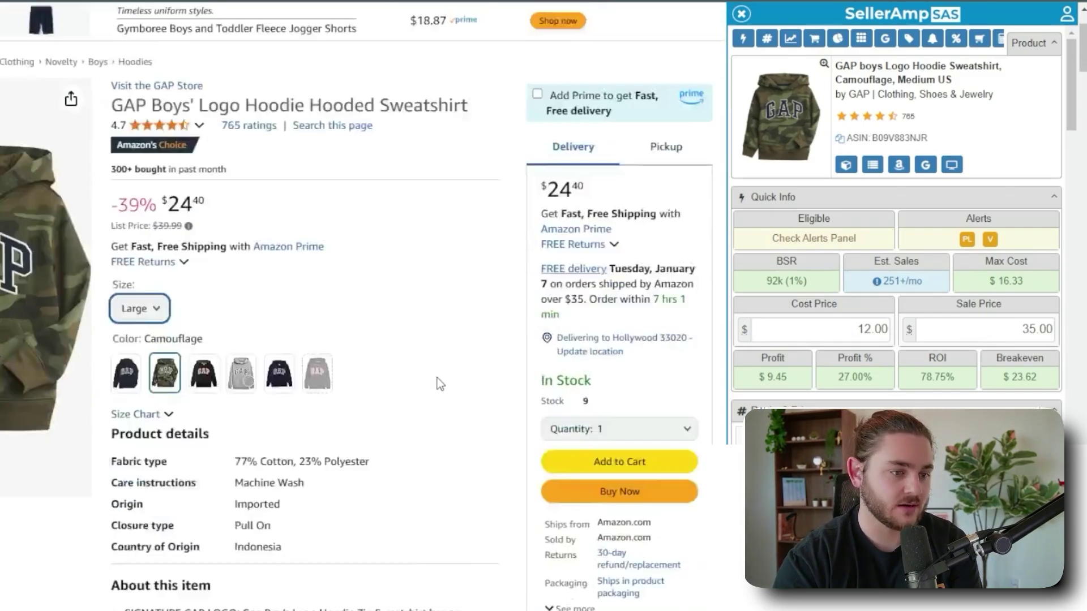
scroll(453, 385, up, 10)
mouse_move(767, 383)
scroll(1007, 256, down, 7)
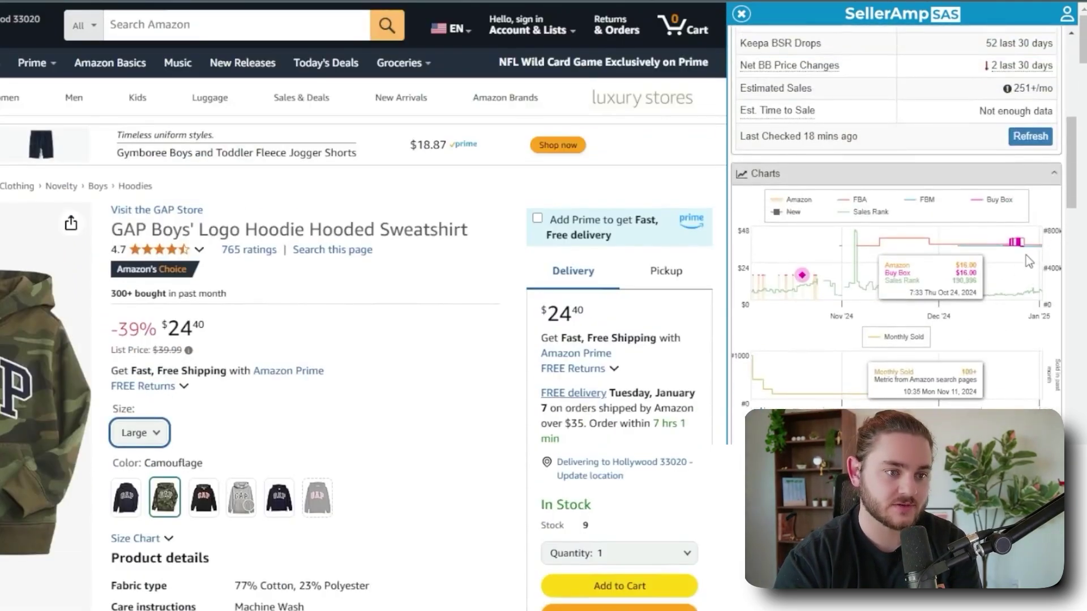
mouse_move(1027, 334)
scroll(1019, 339, up, 7)
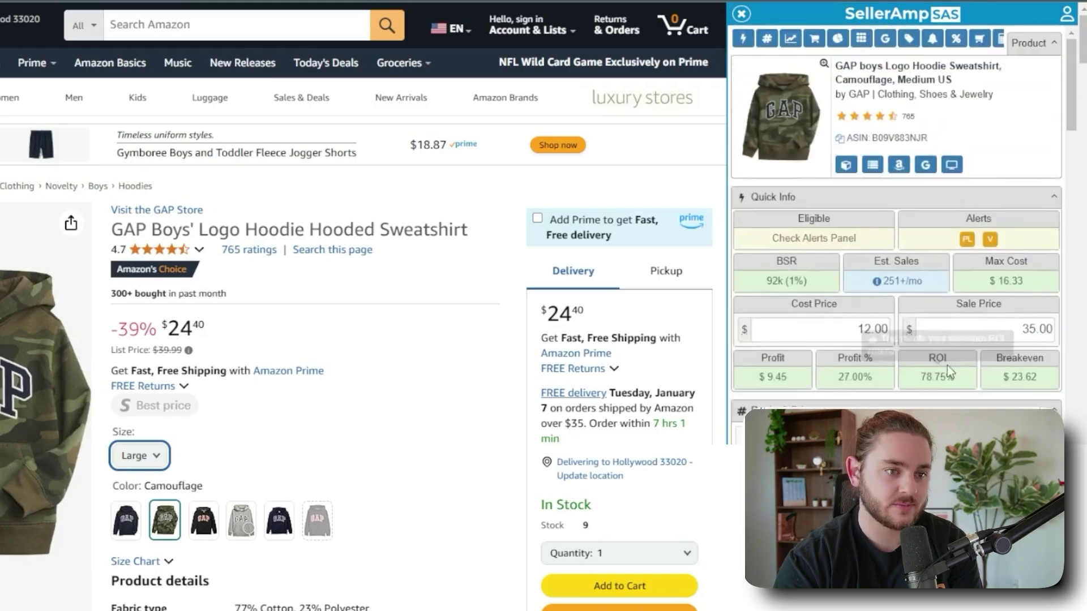
scroll(487, 419, down, 6)
scroll(489, 425, down, 6)
scroll(702, 344, up, 12)
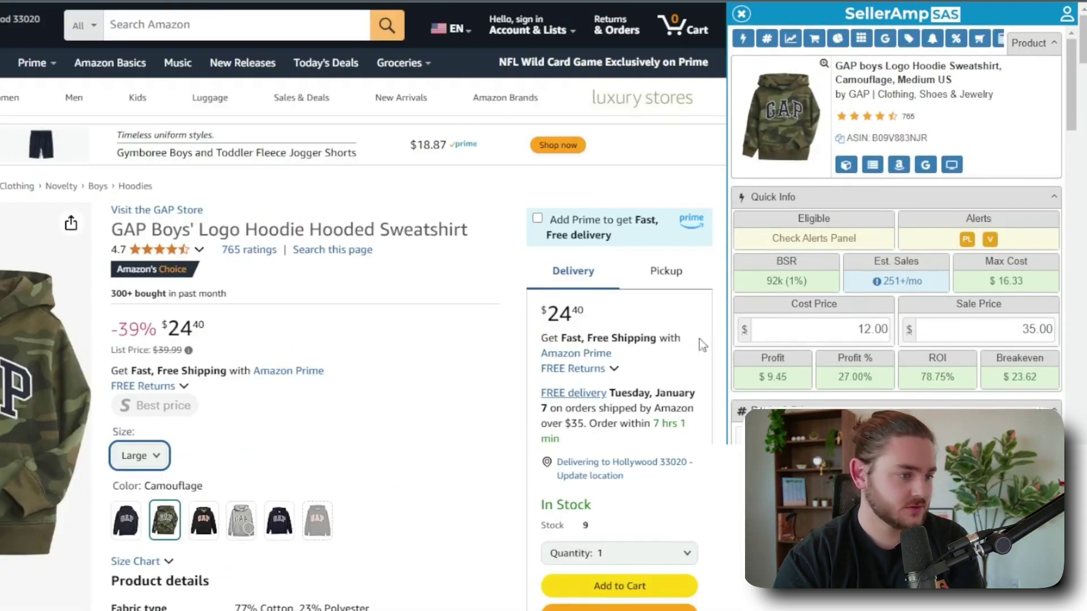
Set the sale price to $24.40 ($0.65 profit, 5.42% ROI), then select size Small.
click(962, 333)
text(12)
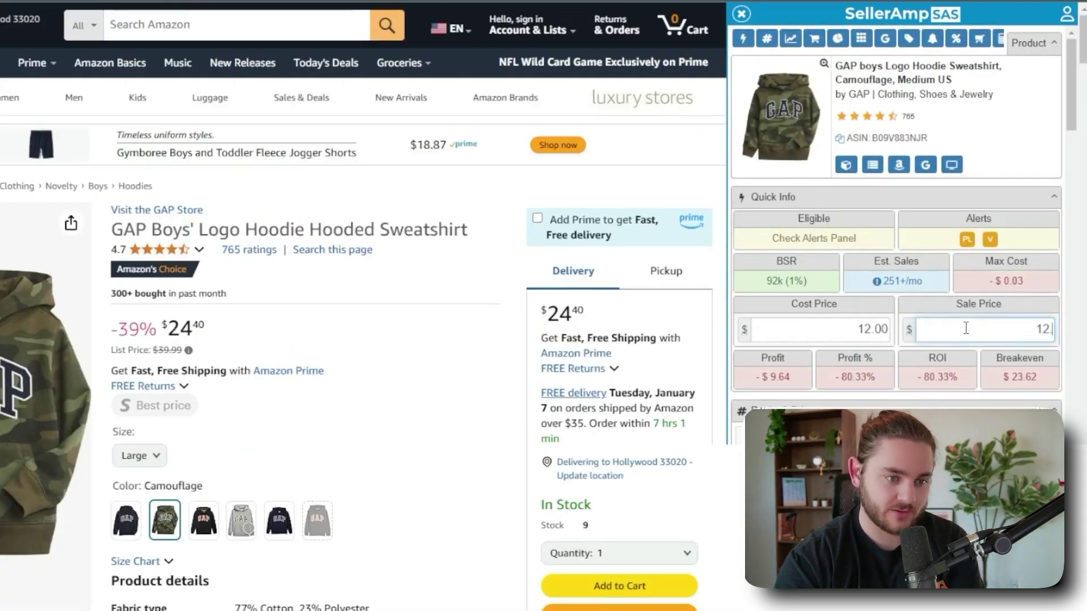
key(BackSpace)
key(BackSpace)
key(BackSpace)
text(24.40)
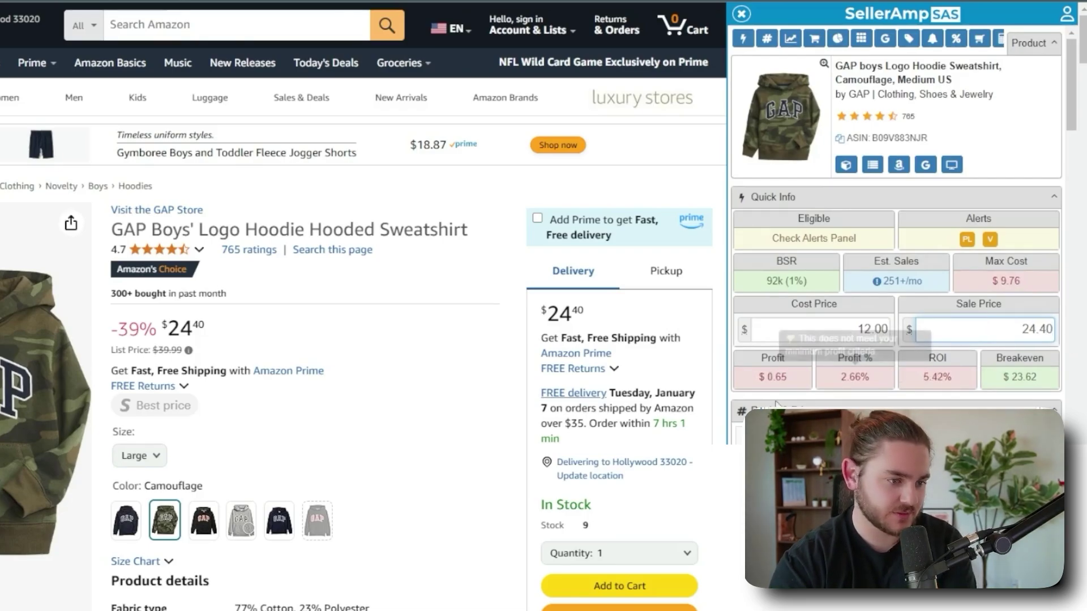
click(141, 456)
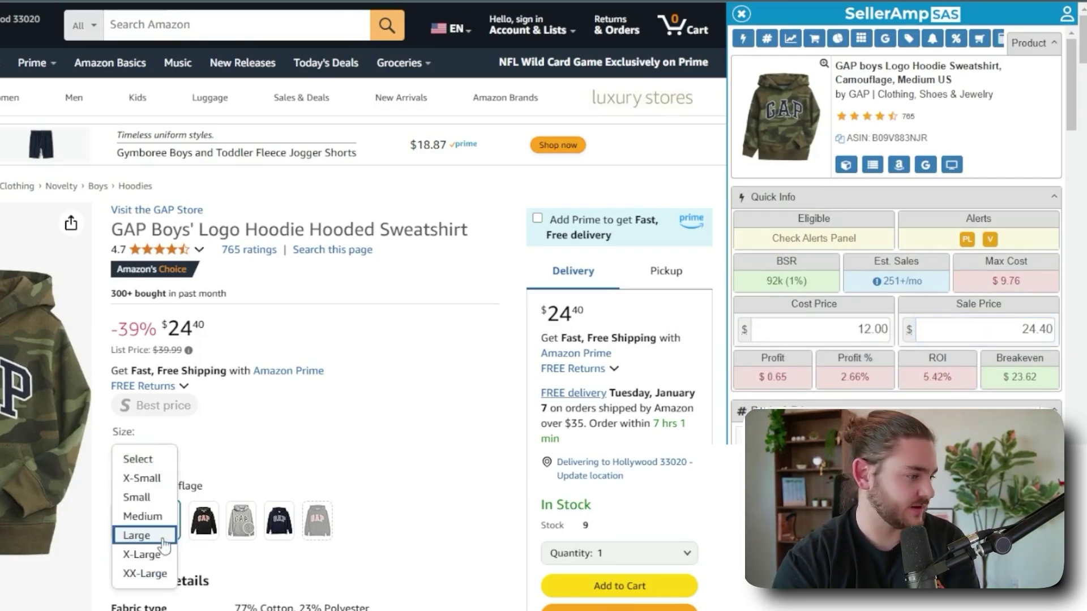
click(136, 495)
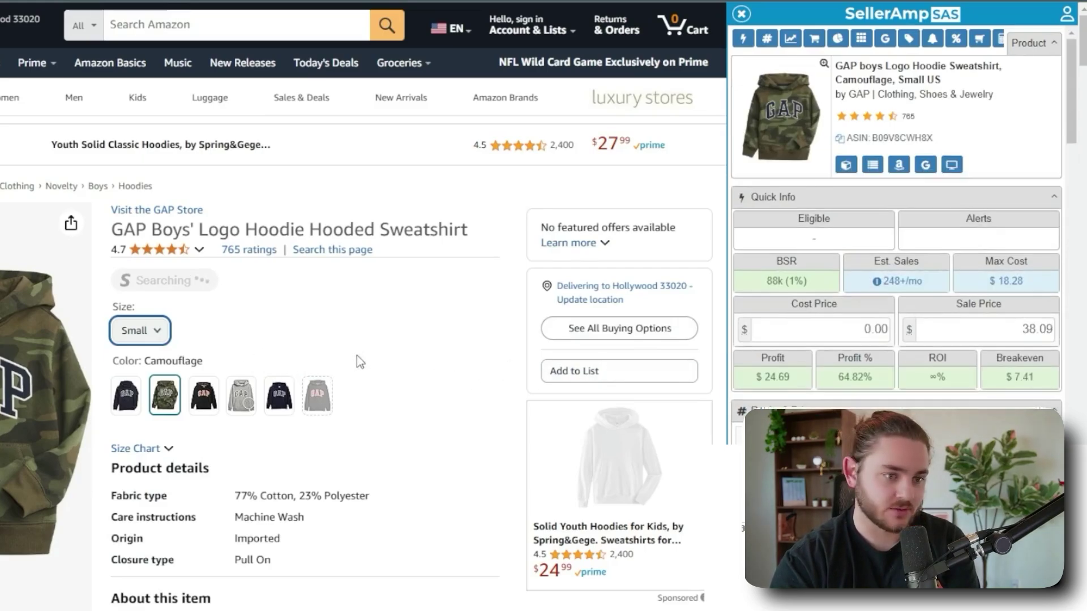
Enter a $12 cost for the Small camouflage hoodie, yielding $12.09 profit and 100.75% ROI against $38.09.
scroll(360, 363, down, 8)
scroll(360, 362, up, 8)
scroll(895, 254, down, 15)
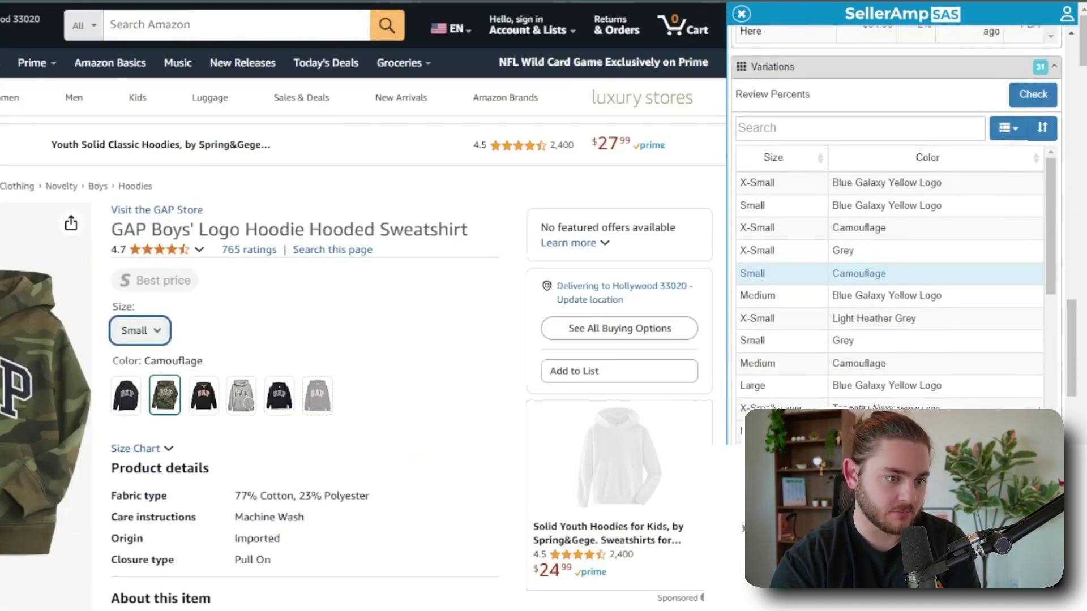
scroll(894, 254, down, 3)
scroll(894, 254, up, 15)
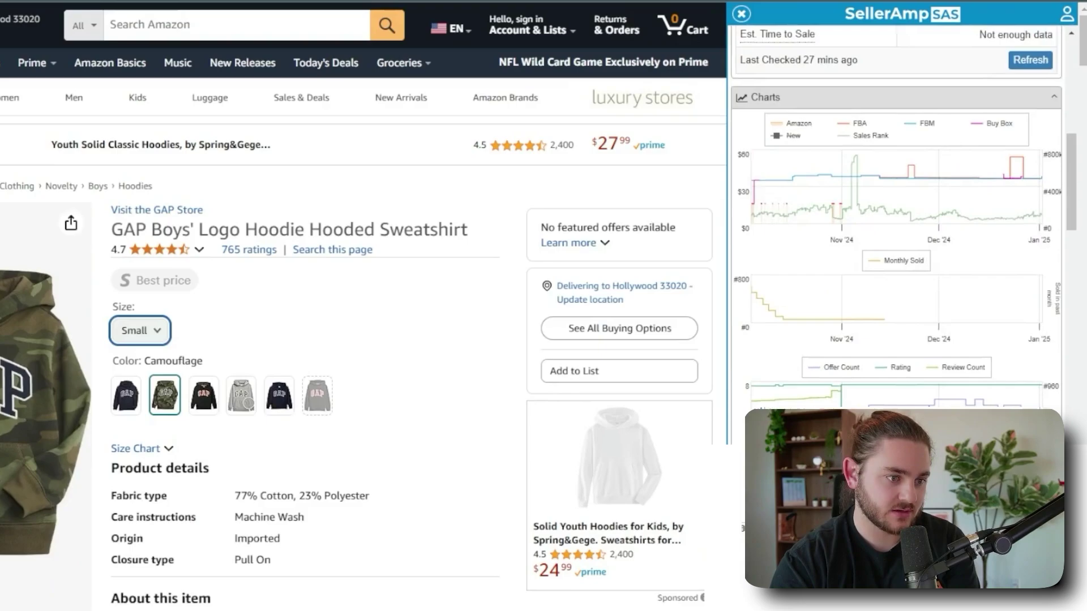
scroll(933, 322, up, 2)
scroll(969, 358, up, 8)
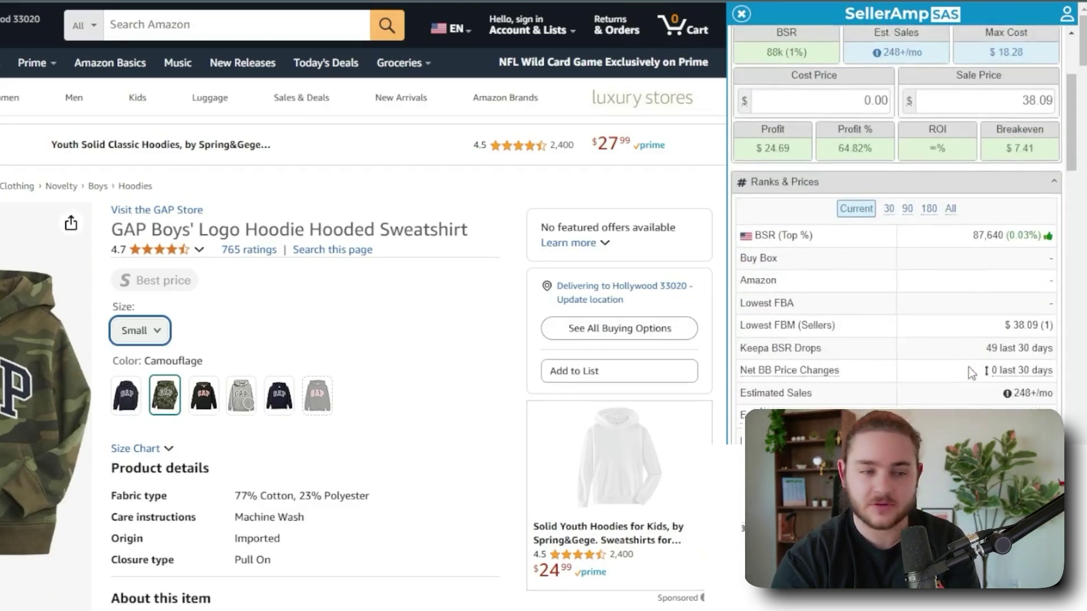
scroll(970, 372, down, 8)
scroll(1021, 220, up, 2)
scroll(963, 254, down, 5)
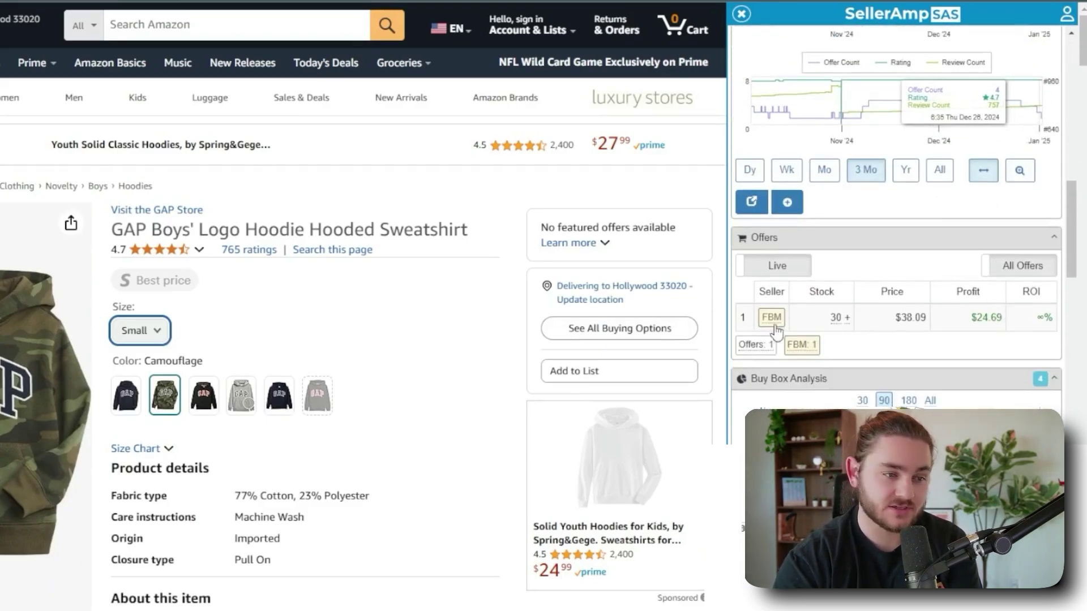
scroll(894, 283, up, 20)
click(845, 330)
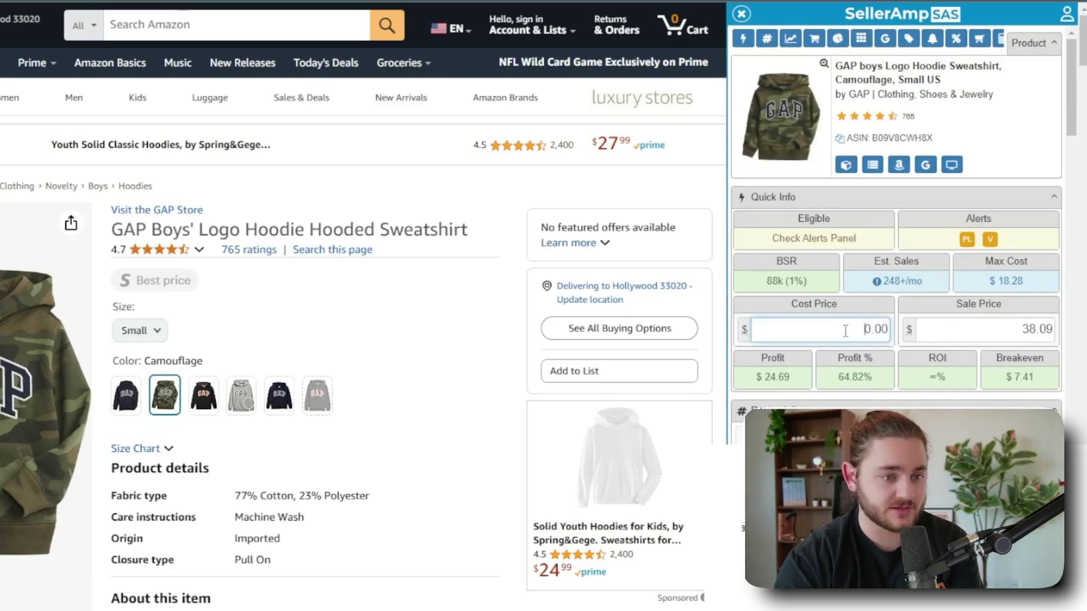
text(12)
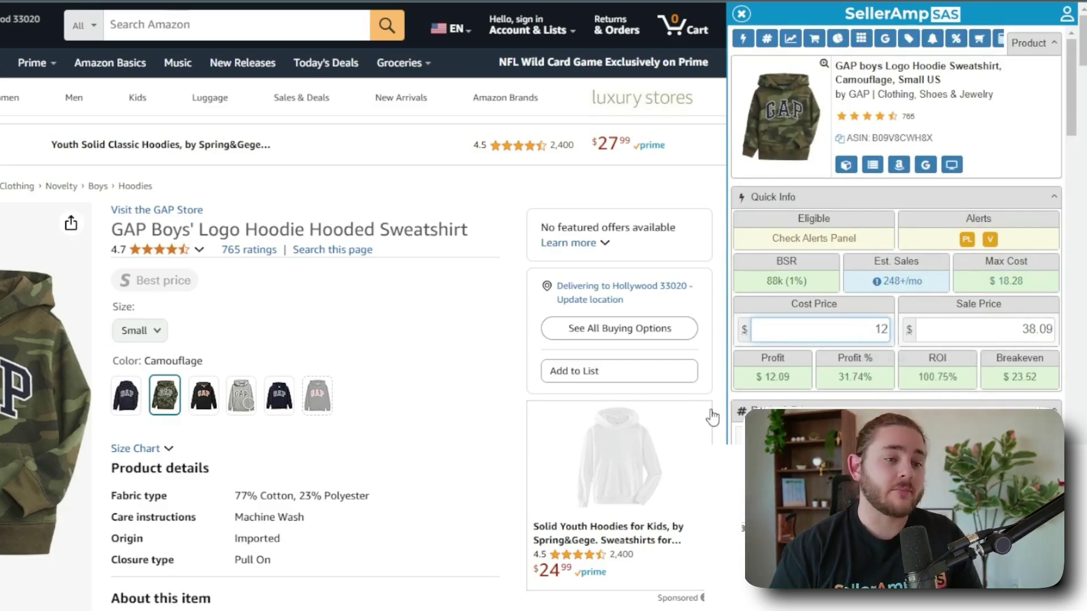
scroll(906, 227, down, 10)
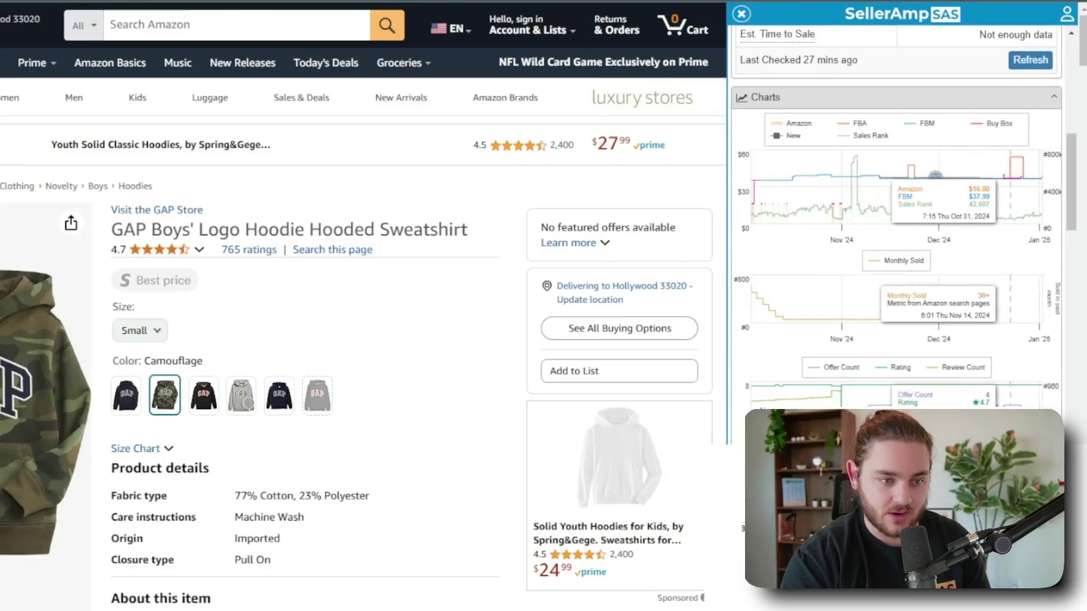
scroll(904, 406, up, 10)
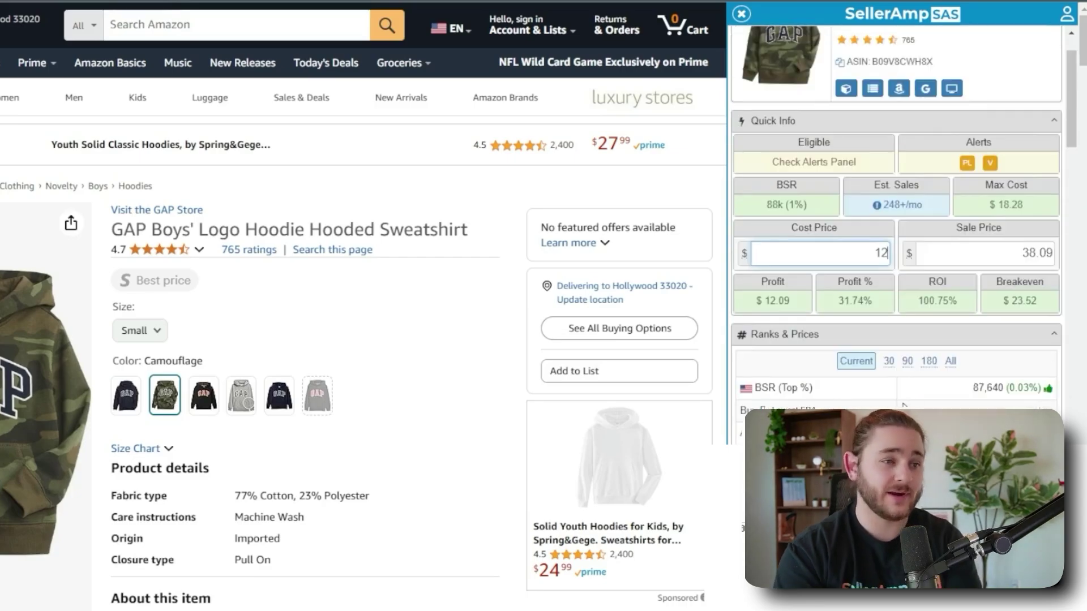
click(798, 307)
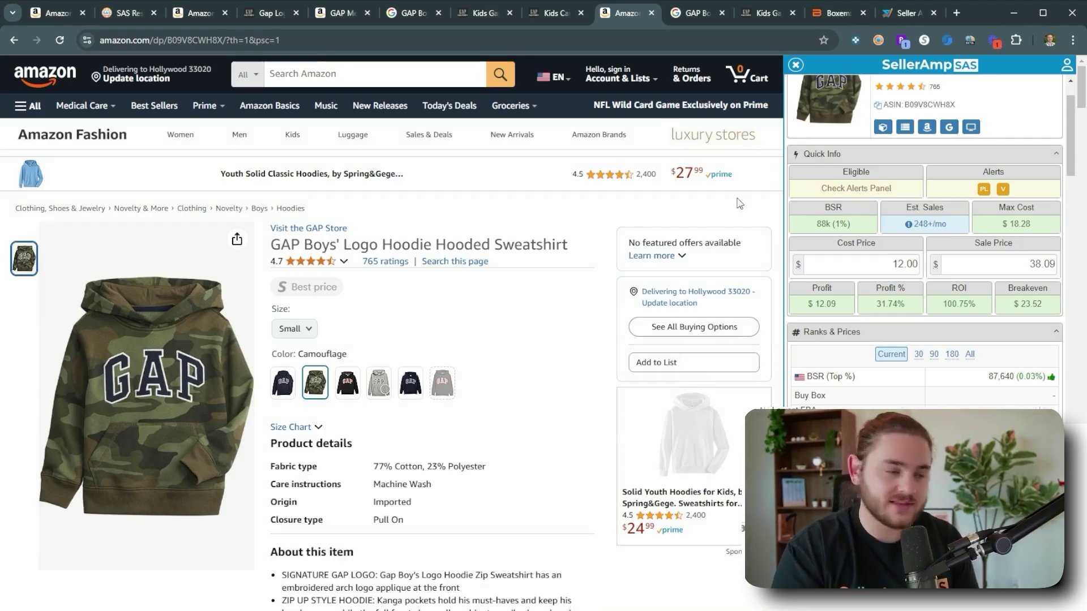
Revisit the earlier storefront results, then go back to the J.Crew flannel shirt offers.
click(130, 18)
scroll(325, 398, down, 4)
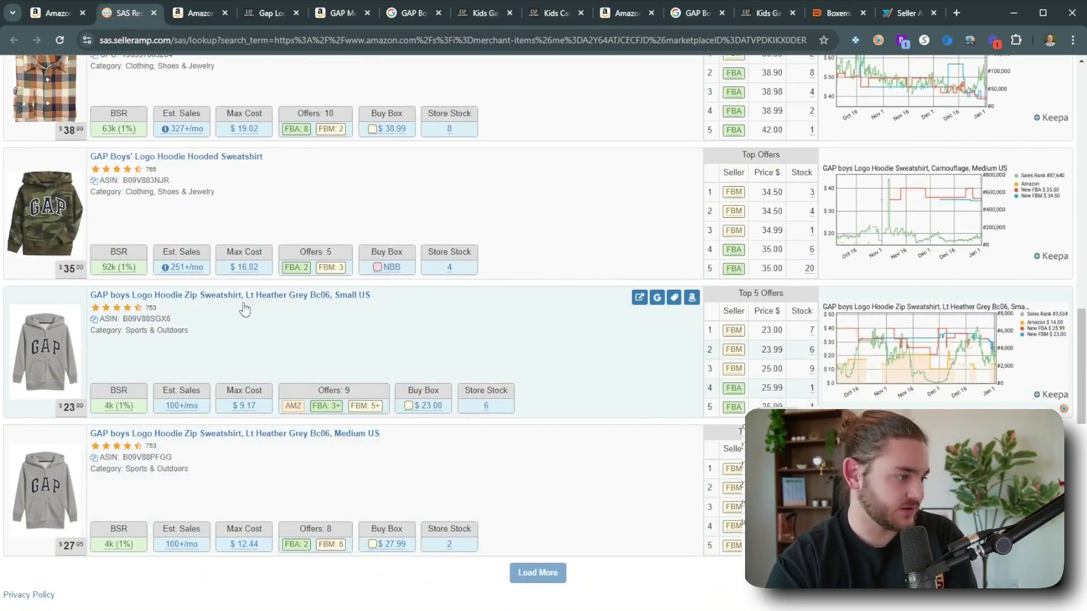
scroll(230, 483, up, 8)
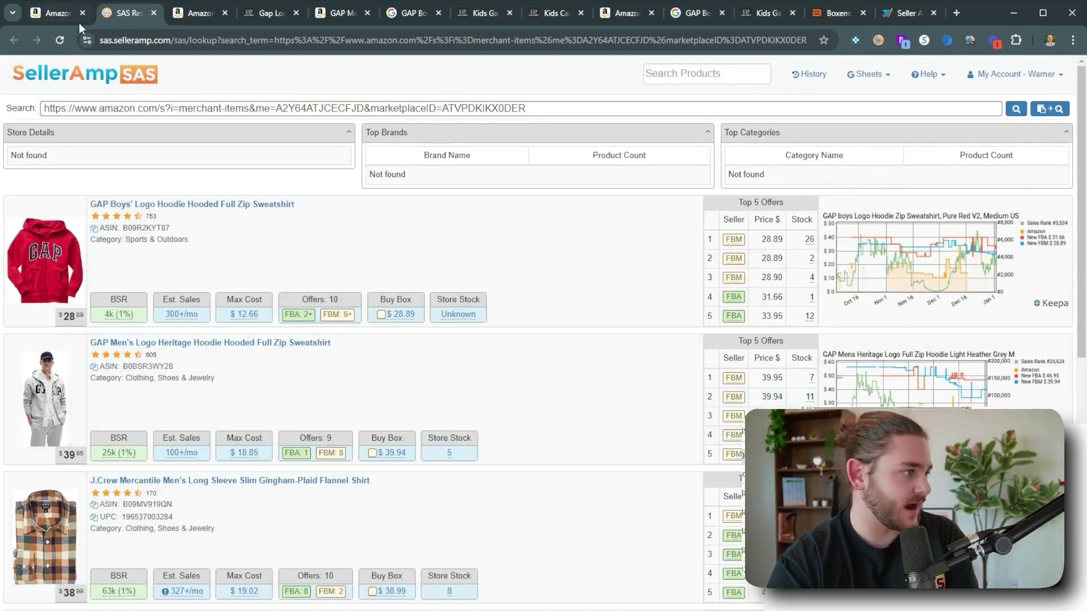
click(57, 13)
mouse_move(825, 371)
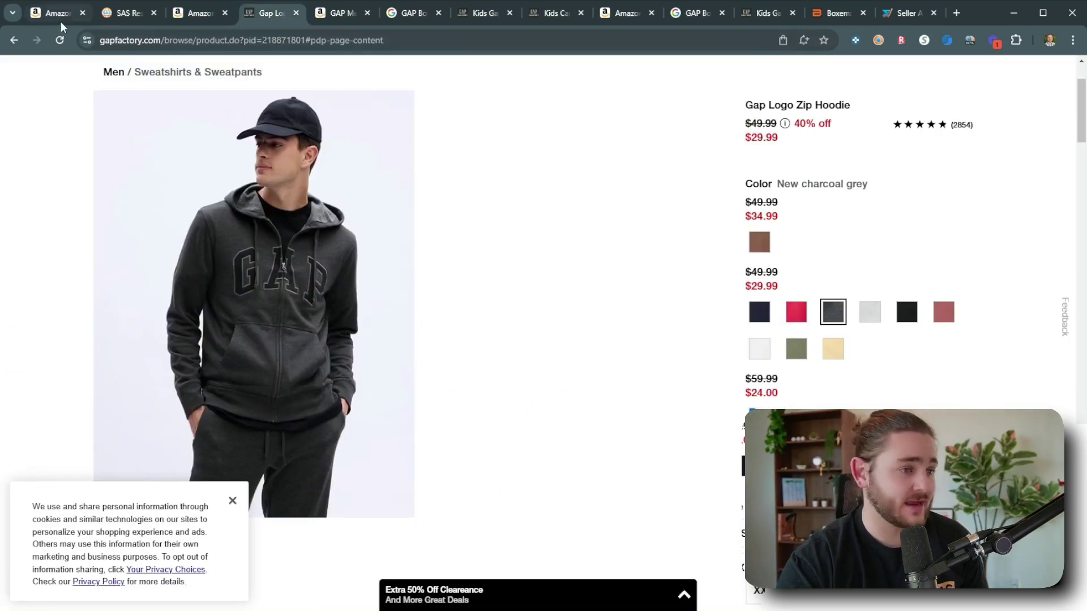
click(60, 22)
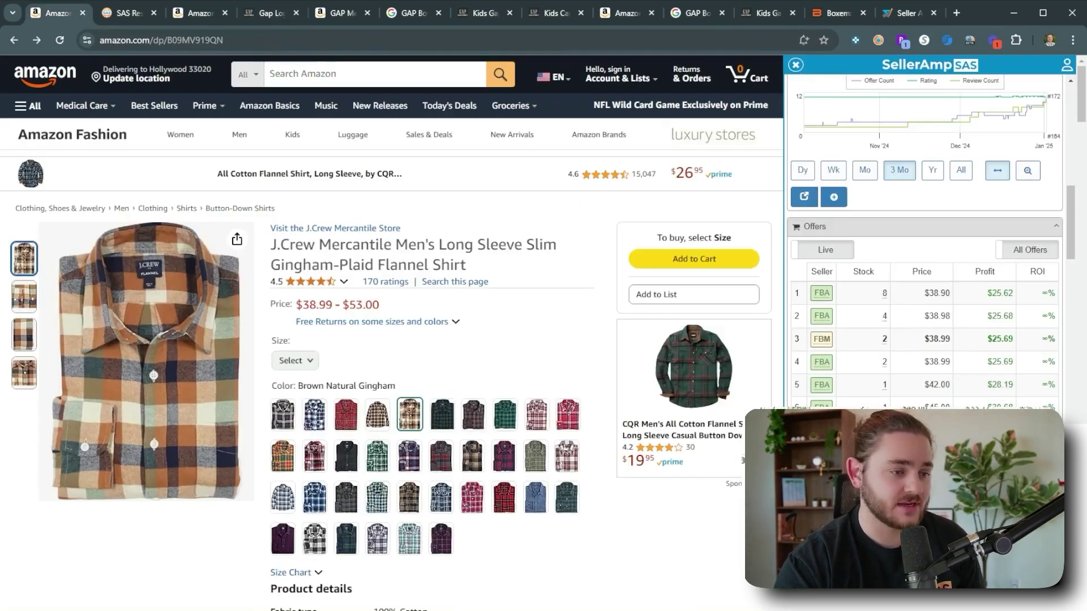
Look up the AAG Market seller's storefront and browse its products, led by Hanes X-Temp socks.
click(817, 360)
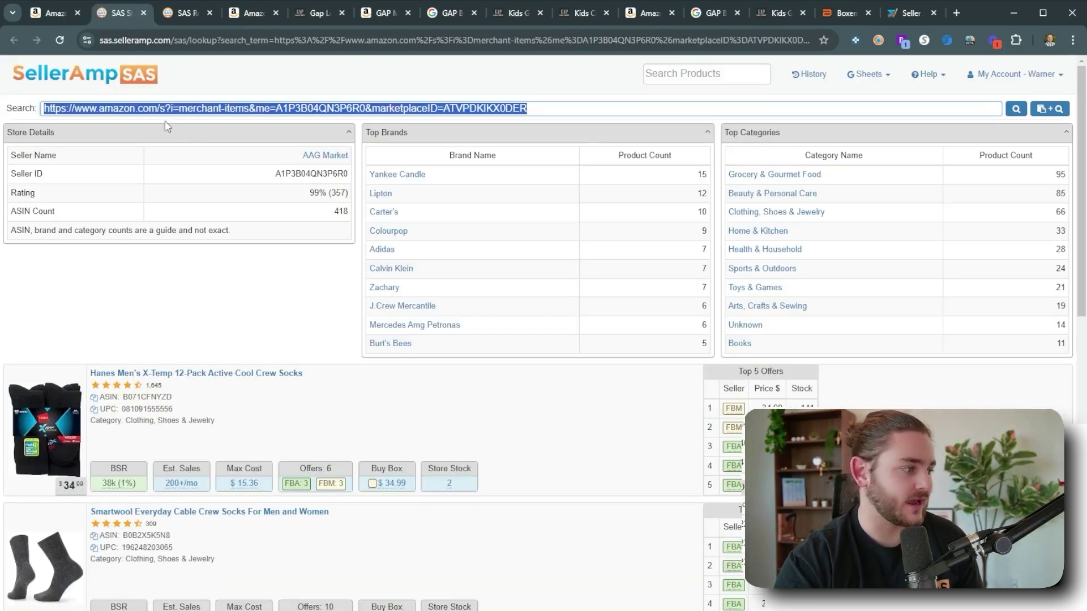
scroll(337, 266, down, 1)
scroll(339, 267, up, 1)
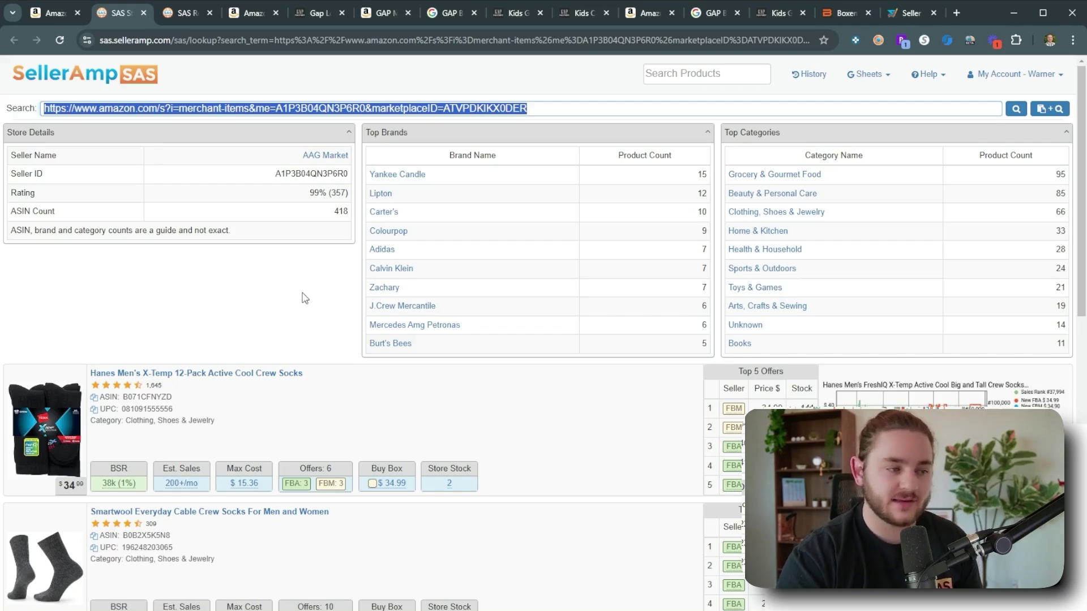
scroll(303, 295, down, 2)
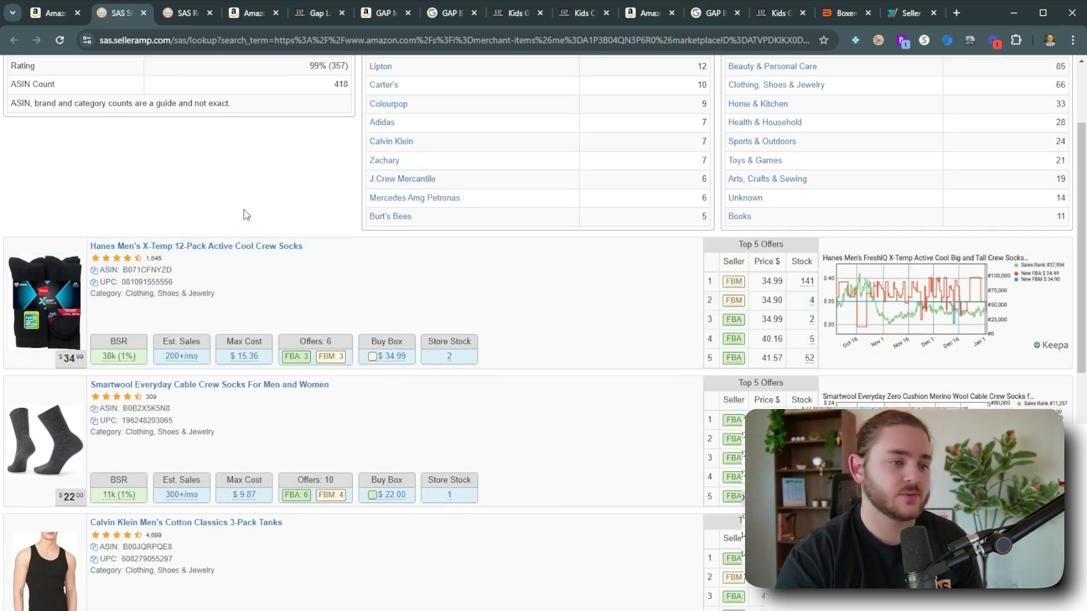
scroll(246, 215, up, 2)
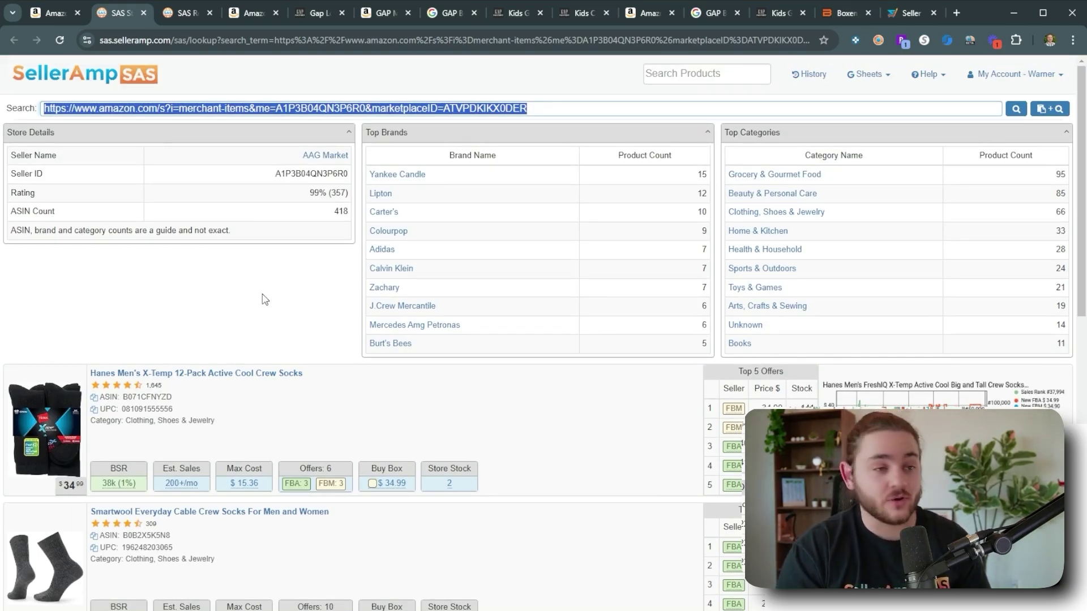
click(320, 12)
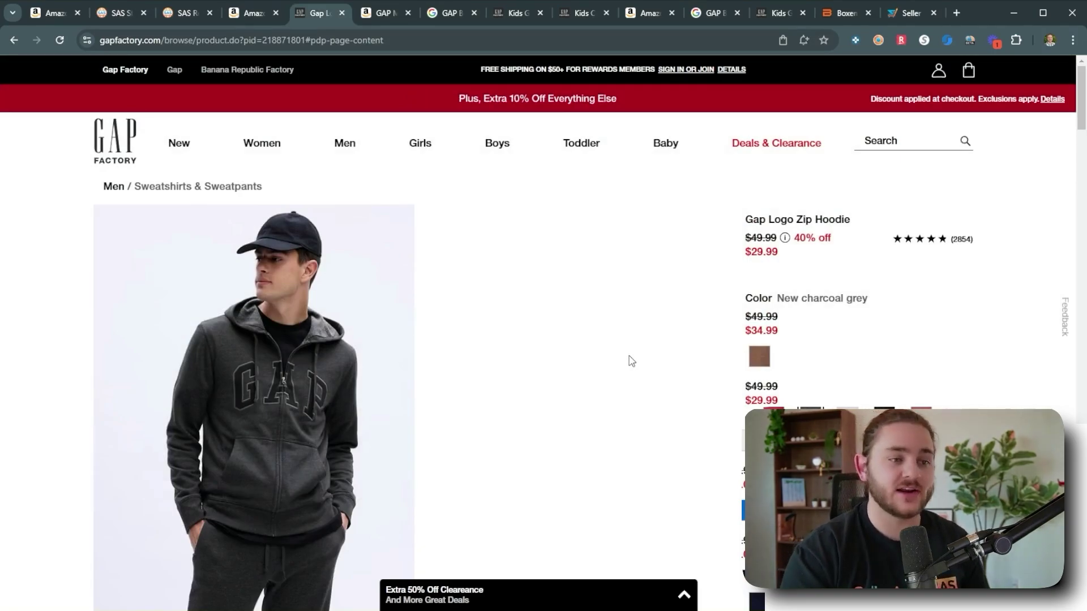
click(112, 11)
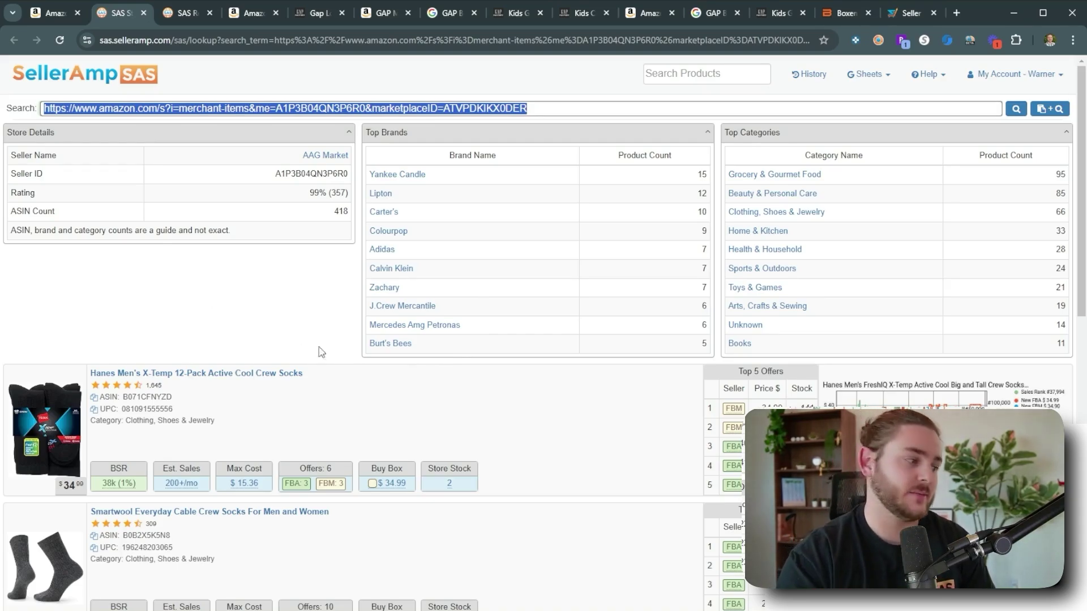
scroll(294, 369, down, 3)
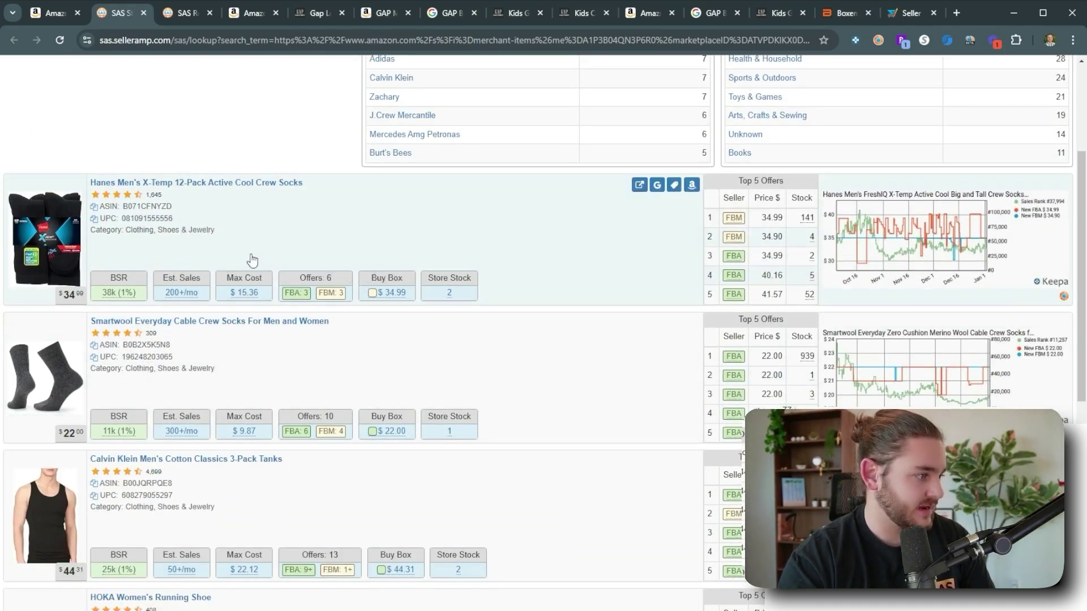
Search Google and Amazon for the Hanes X-Temp socks, opening Walmart's listing in a new tab.
click(657, 185)
click(691, 185)
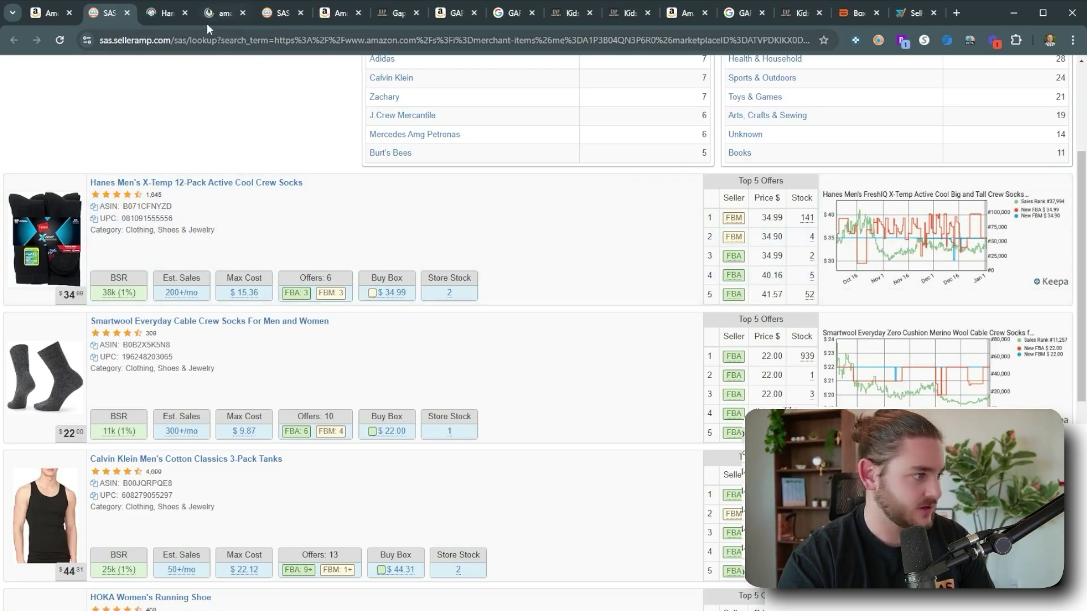
key(ctrl+Tab)
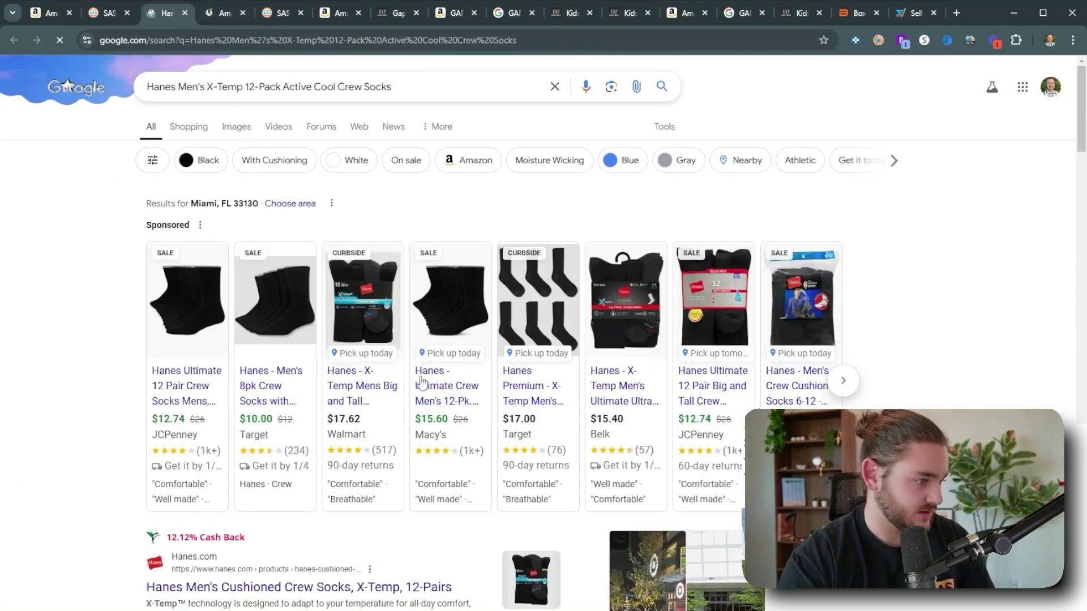
scroll(334, 449, down, 2)
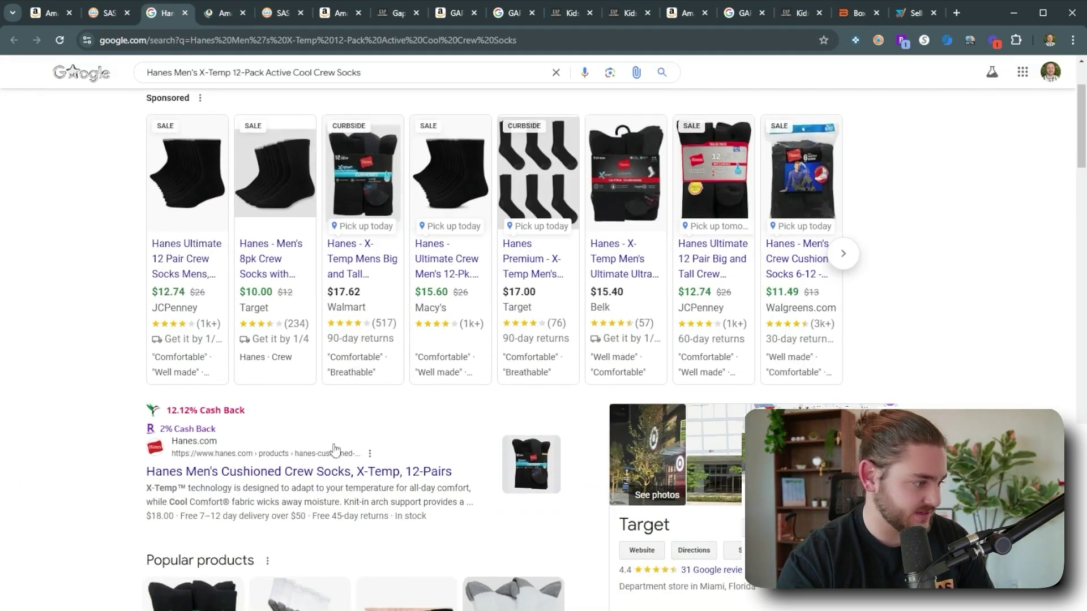
middle_click(332, 255)
On Hanes.com, note the 12.12% TopCashback rate, then return to the SellerAmp lookup results.
click(256, 17)
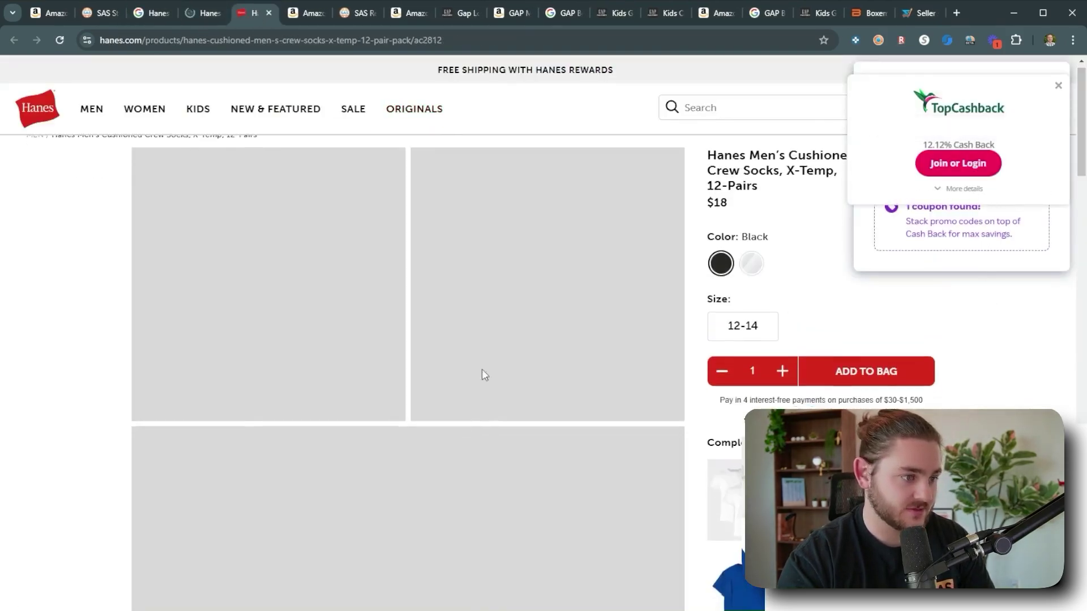
scroll(441, 356, down, 15)
scroll(510, 331, up, 15)
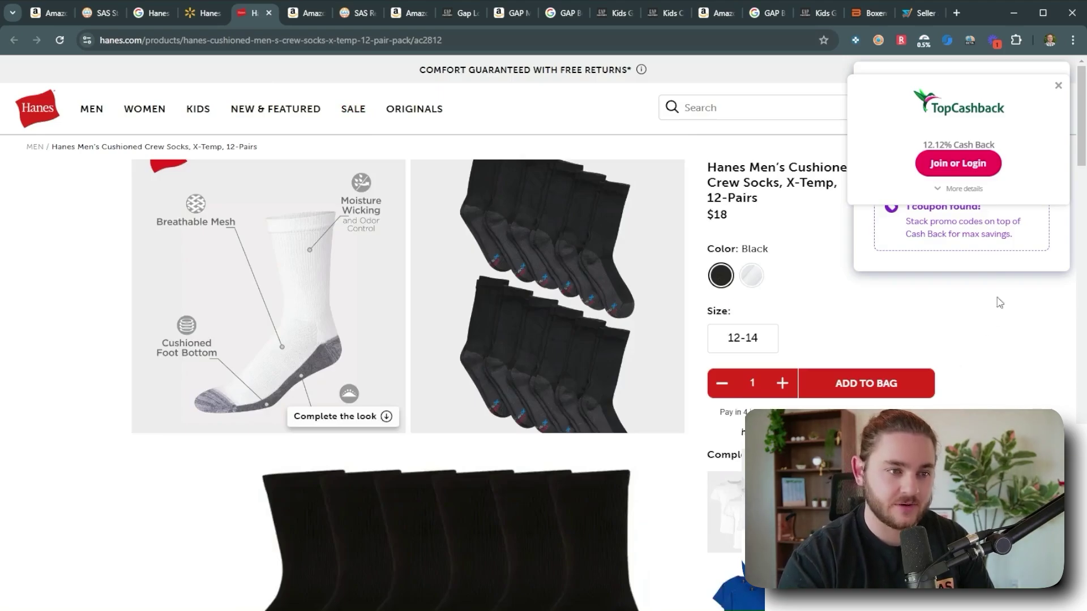
drag(921, 145, 992, 140)
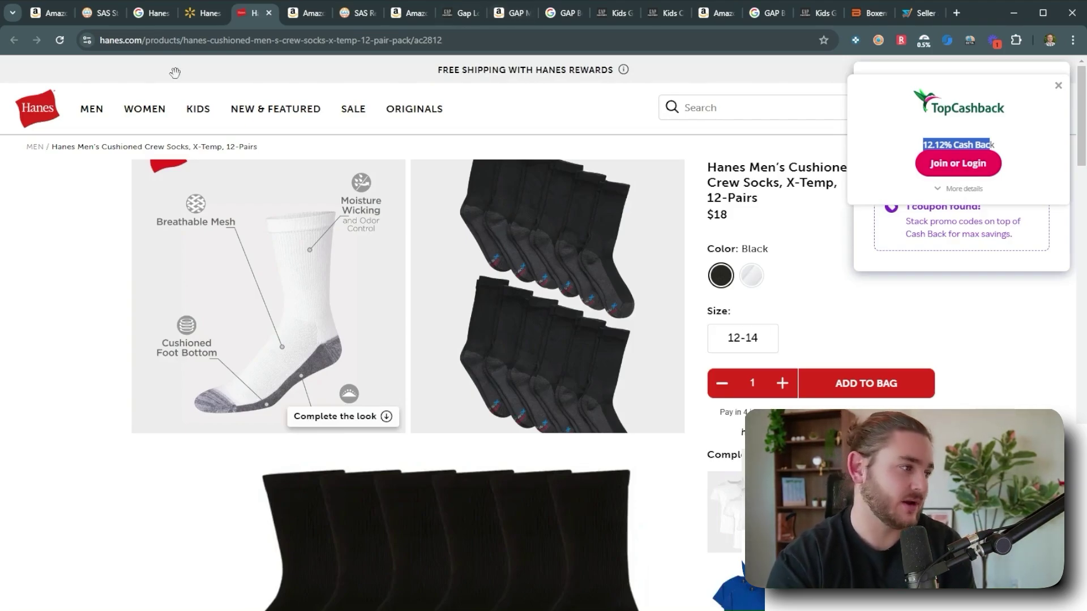
click(152, 23)
click(90, 21)
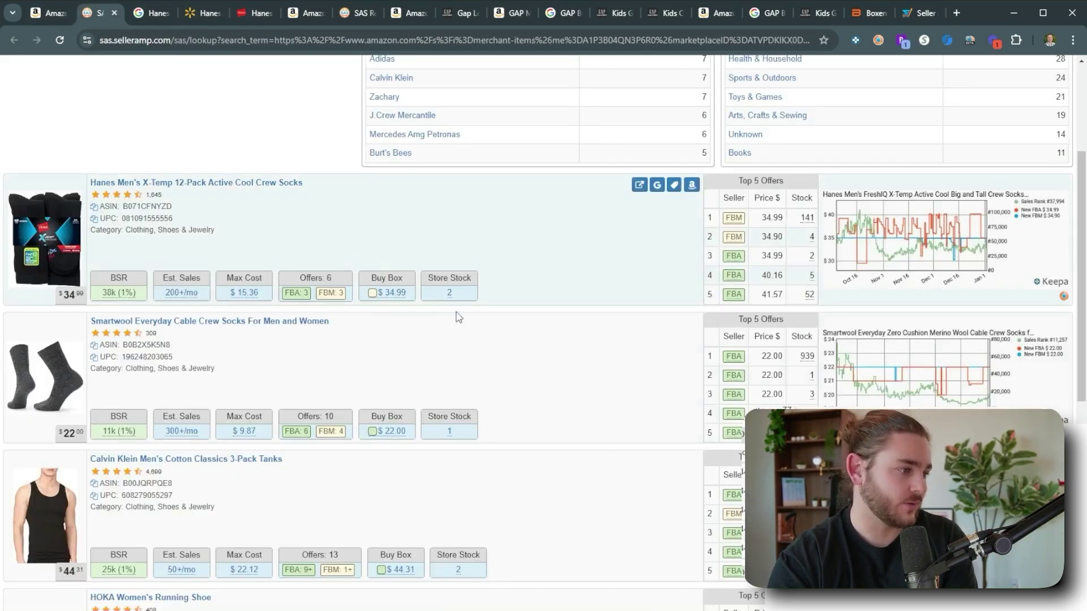
Open the Hanes socks Amazon listing, then dismiss Hanes.com's cashback popups and note the $18 price.
click(692, 186)
click(276, 17)
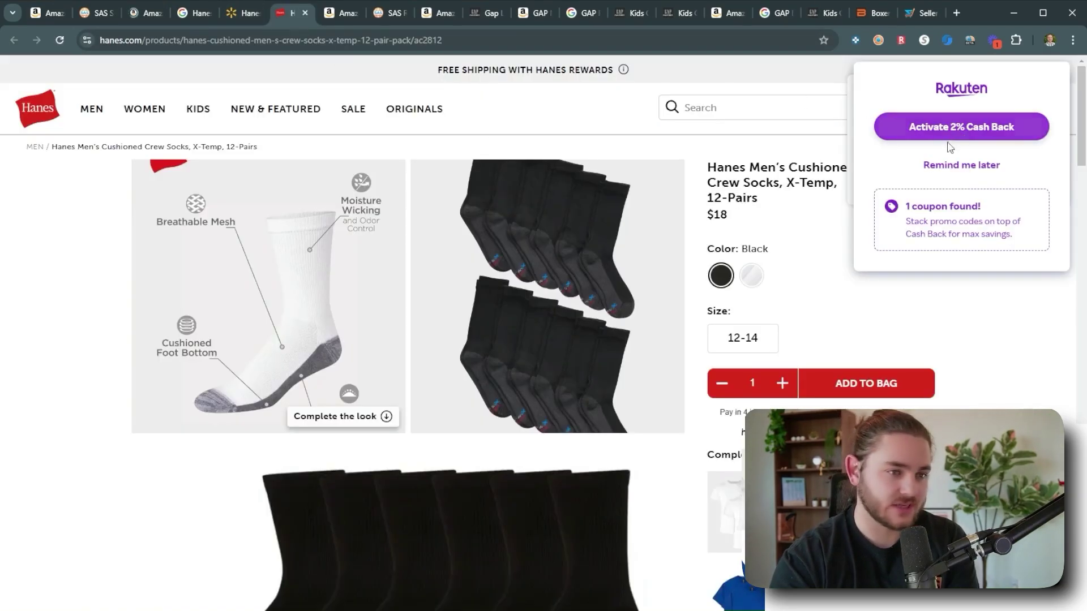
click(969, 165)
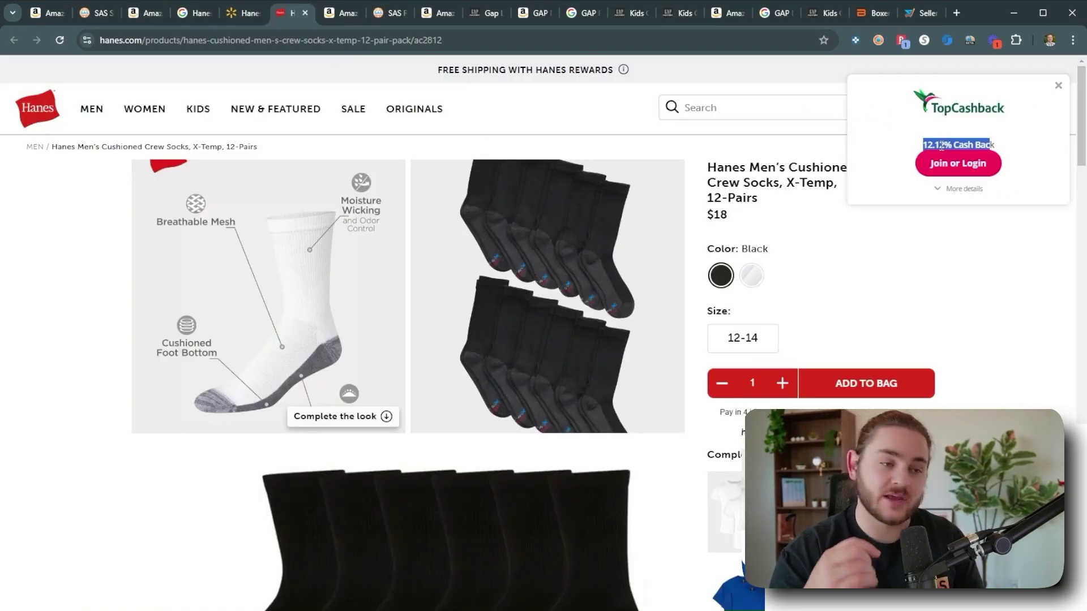
drag(704, 215, 731, 216)
click(734, 214)
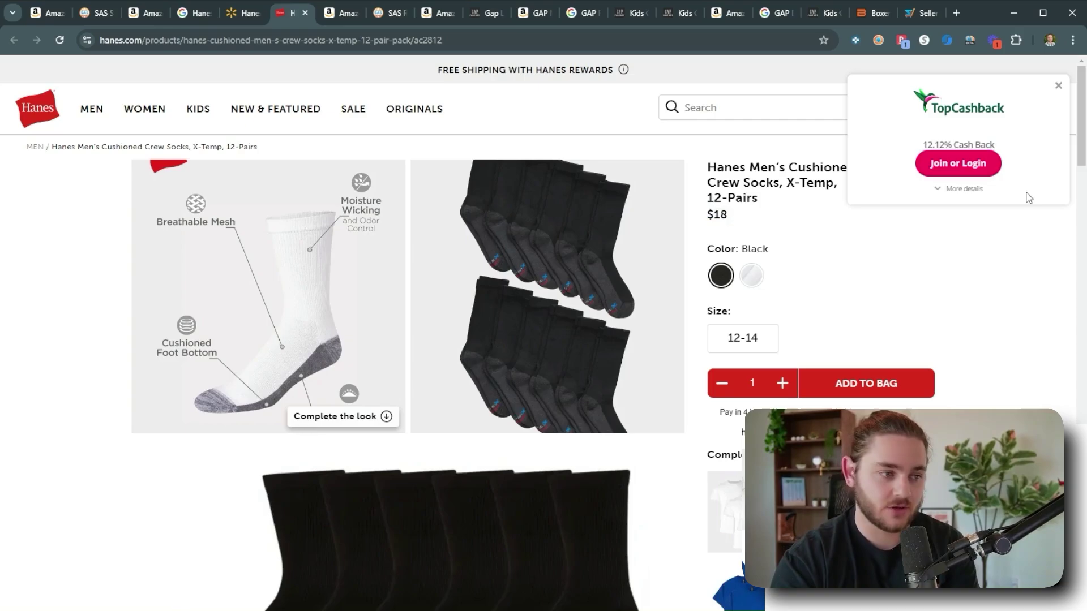
click(1057, 88)
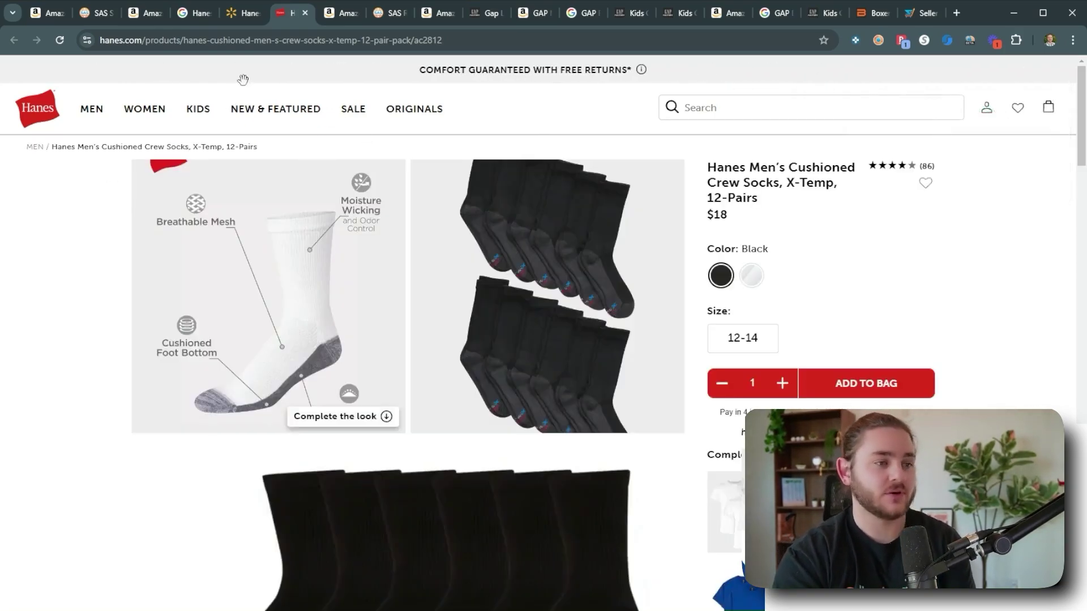
Enter an $18.00 cost for the Hanes X-Temp socks, giving $1.77 profit and 9.83% ROI.
click(182, 17)
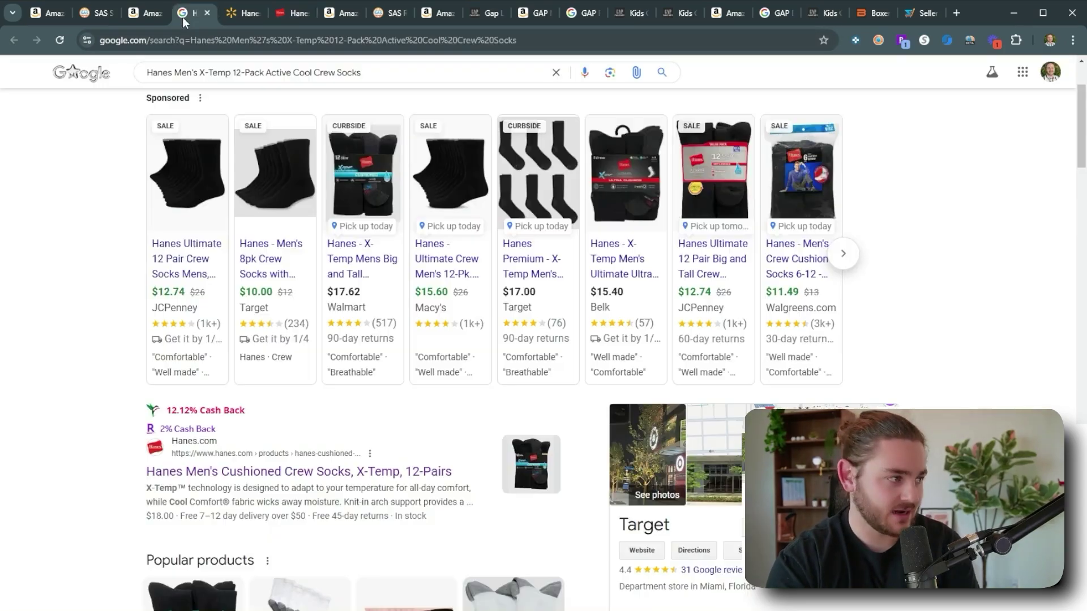
click(148, 19)
scroll(620, 399, down, 8)
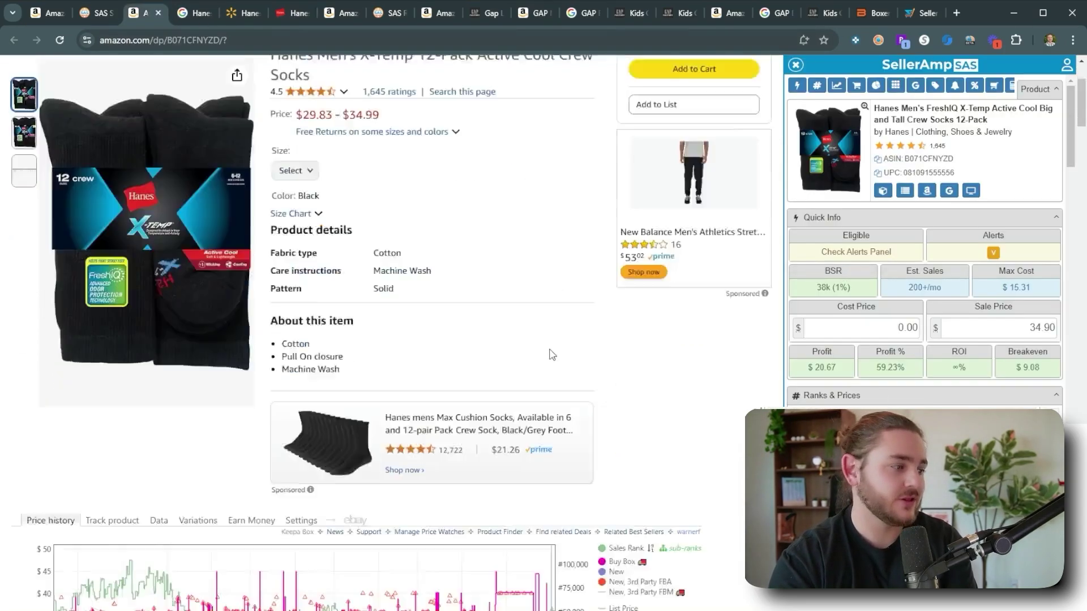
scroll(583, 354, up, 8)
click(916, 327)
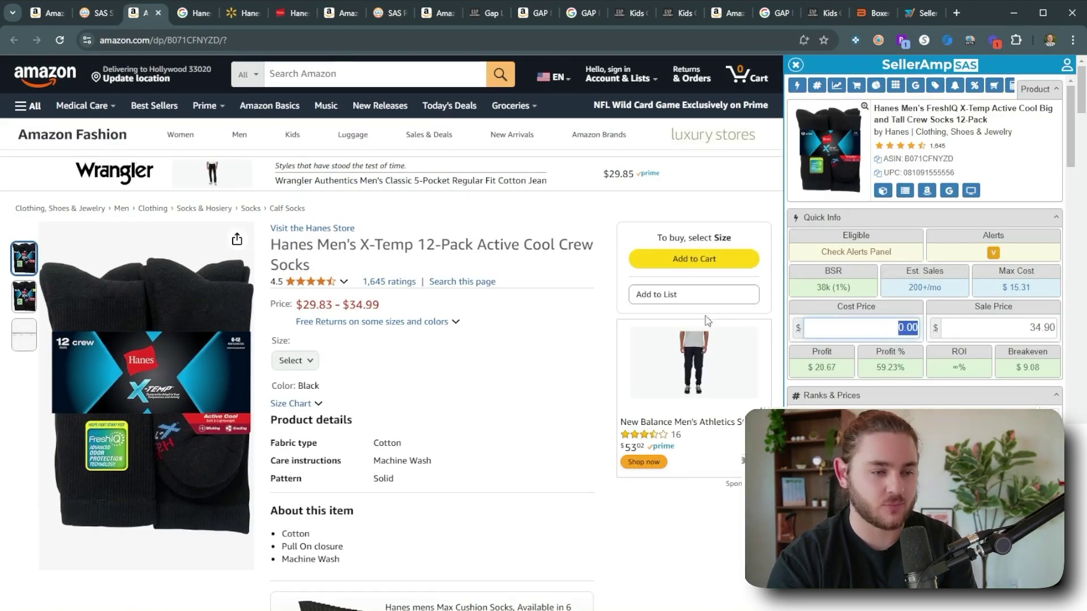
text(18)
click(812, 368)
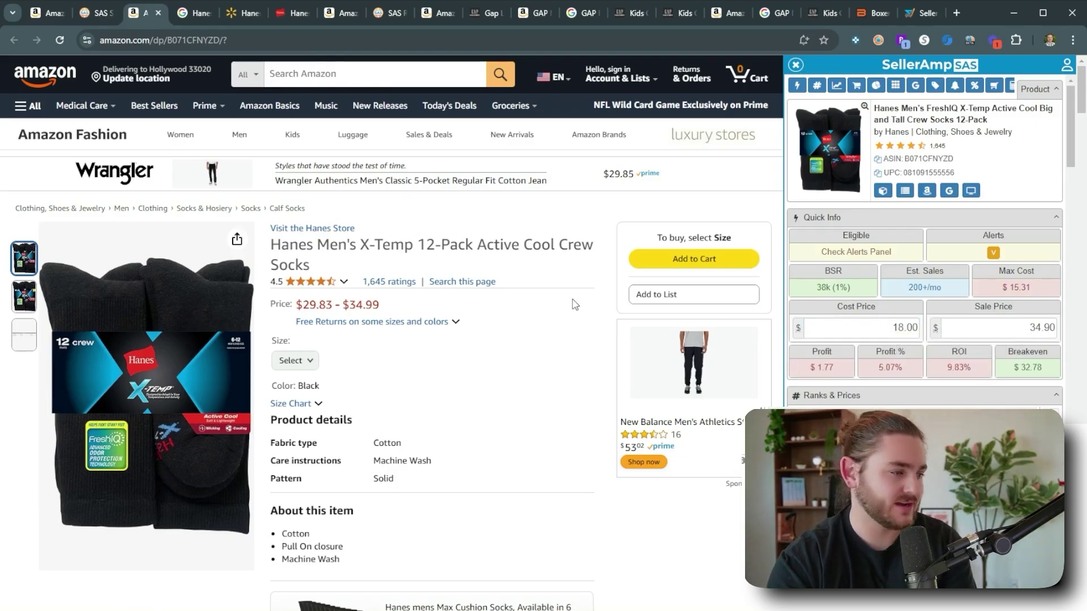
Open cardbear.com and search it for a Hanes gift card.
click(956, 12)
text(cardbear.com)
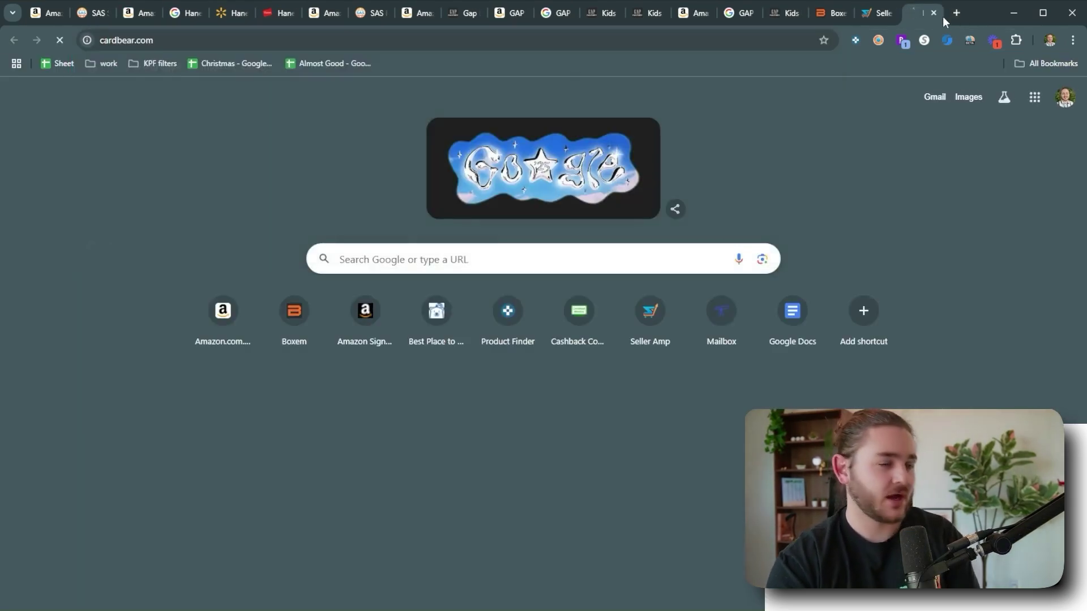
key(Return)
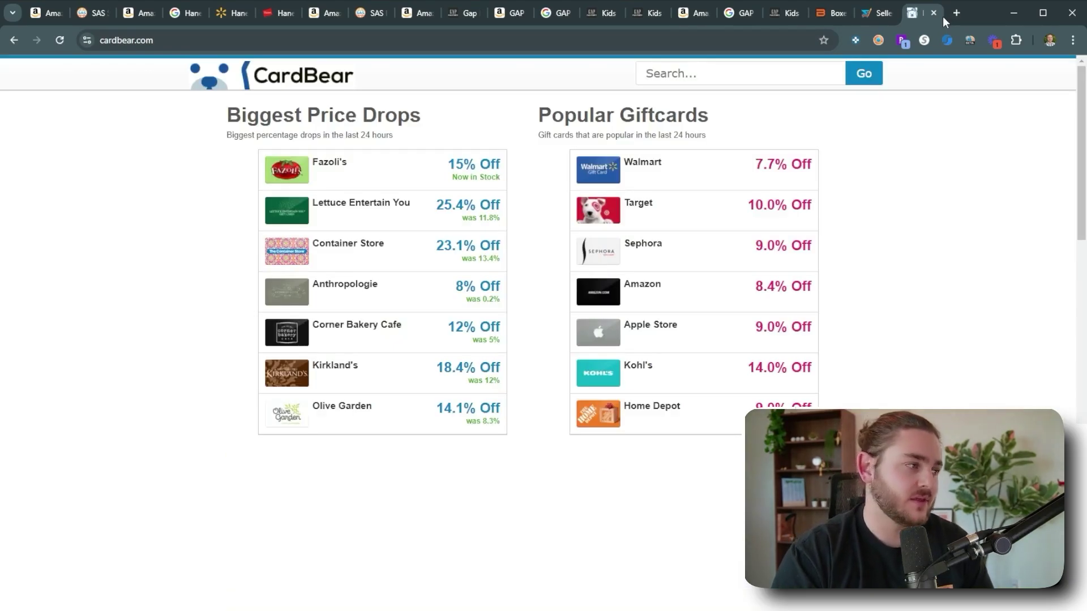
click(695, 79)
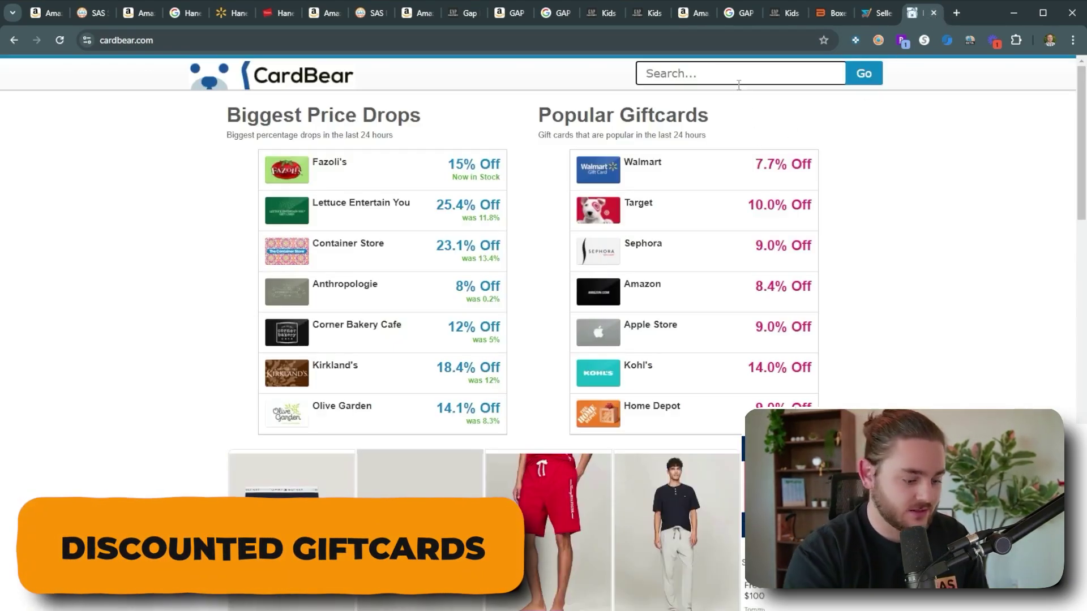
text(hane)
key(Down)
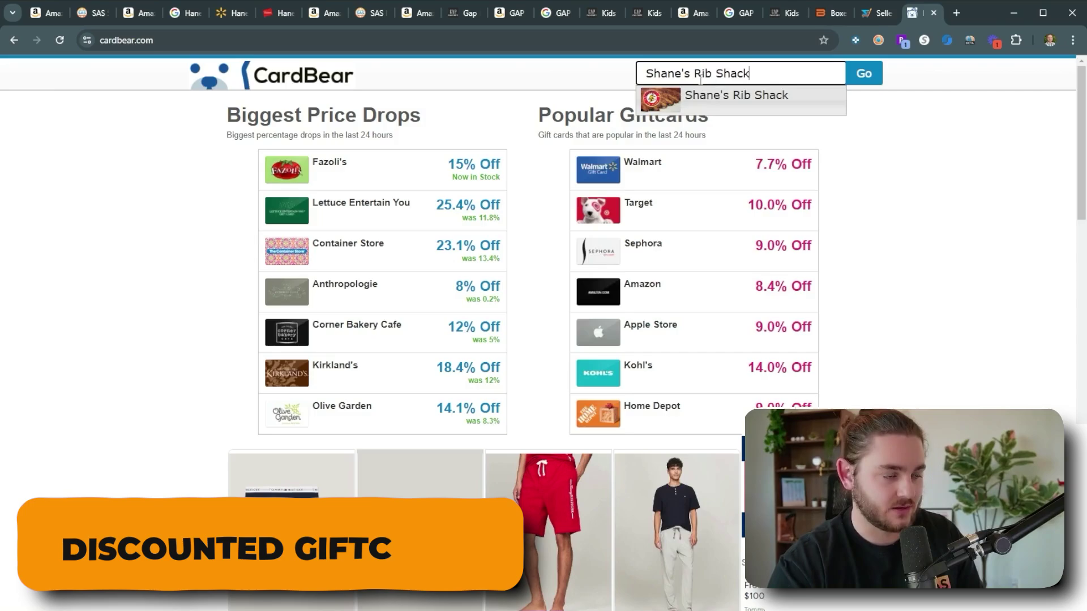
key(BackSpace)
key(BackSpace)
key(BackSpace)
key(BackSpace)
key(BackSpace)
key(BackSpace)
key(BackSpace)
key(BackSpace)
key(BackSpace)
key(BackSpace)
key(BackSpace)
key(BackSpace)
key(BackSpace)
key(BackSpace)
key(BackSpace)
key(BackSpace)
key(BackSpace)
text(hanes)
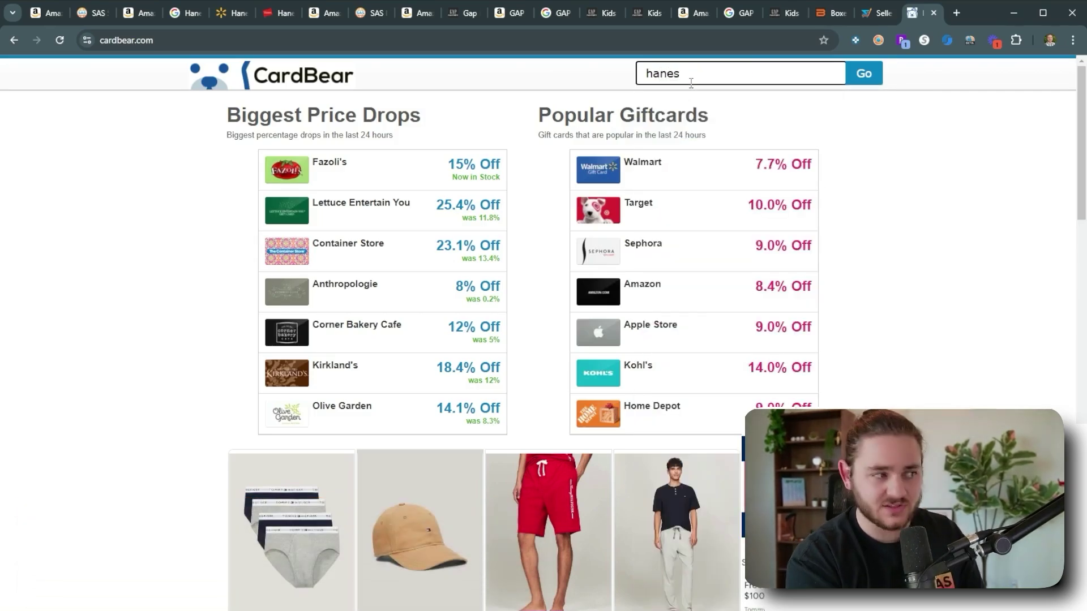
Load gcx.raise.com and check its gift card discounts, e.g. $237.61 for $250 at 5.00% off.
click(957, 13)
text(gcz)
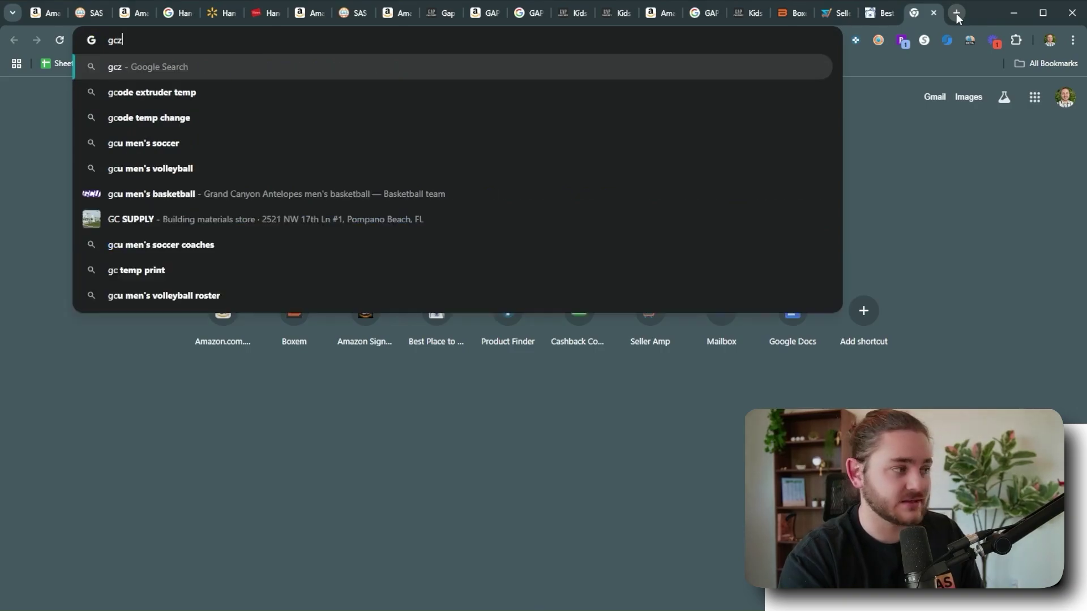
key(BackSpace)
text(x)
key(Return)
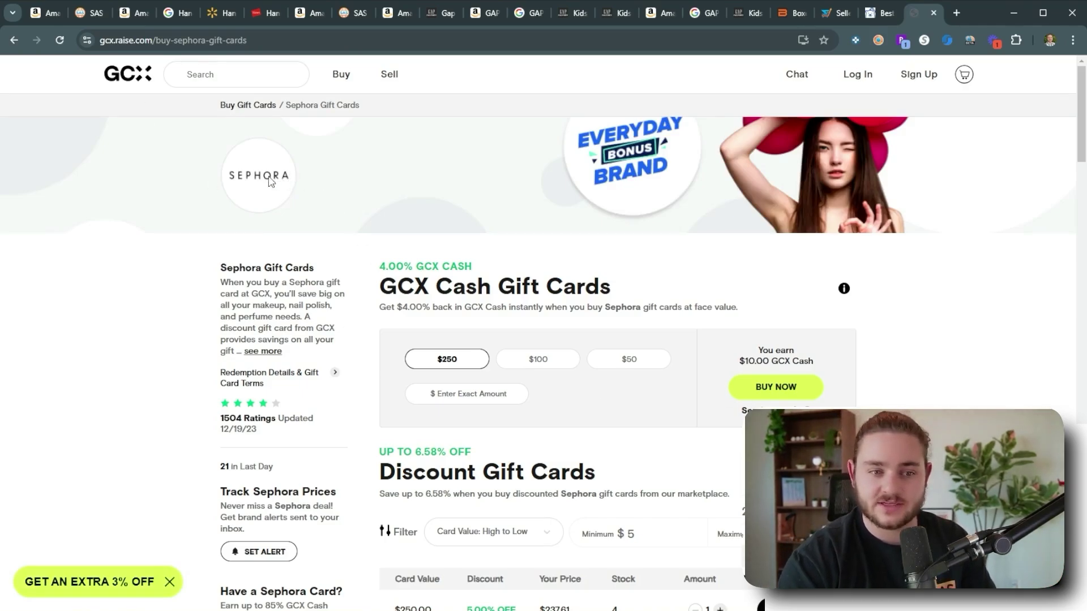
scroll(461, 335, down, 5)
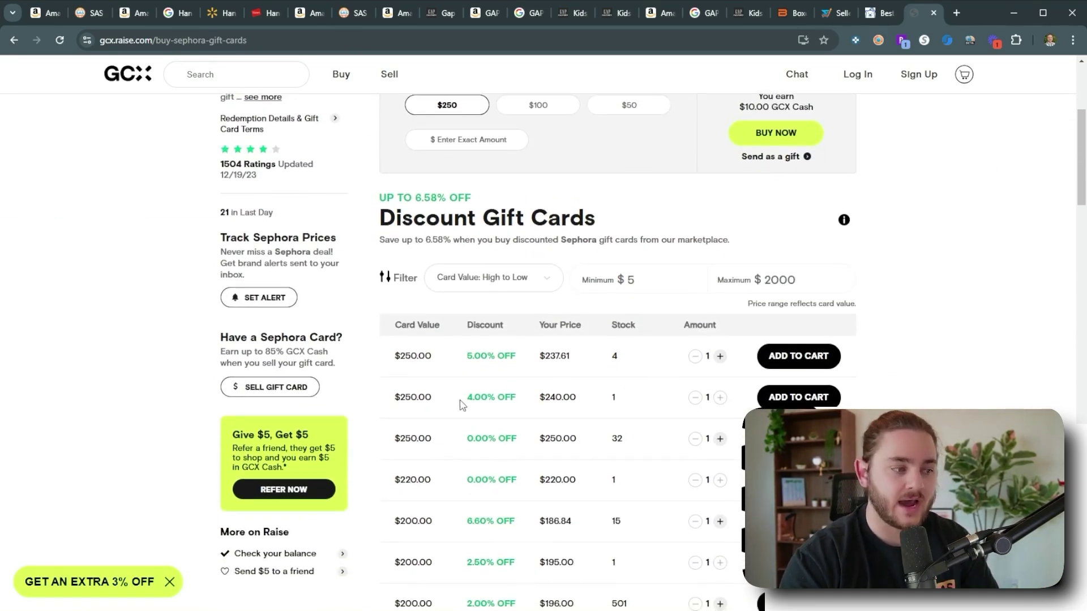
triple_click(554, 355)
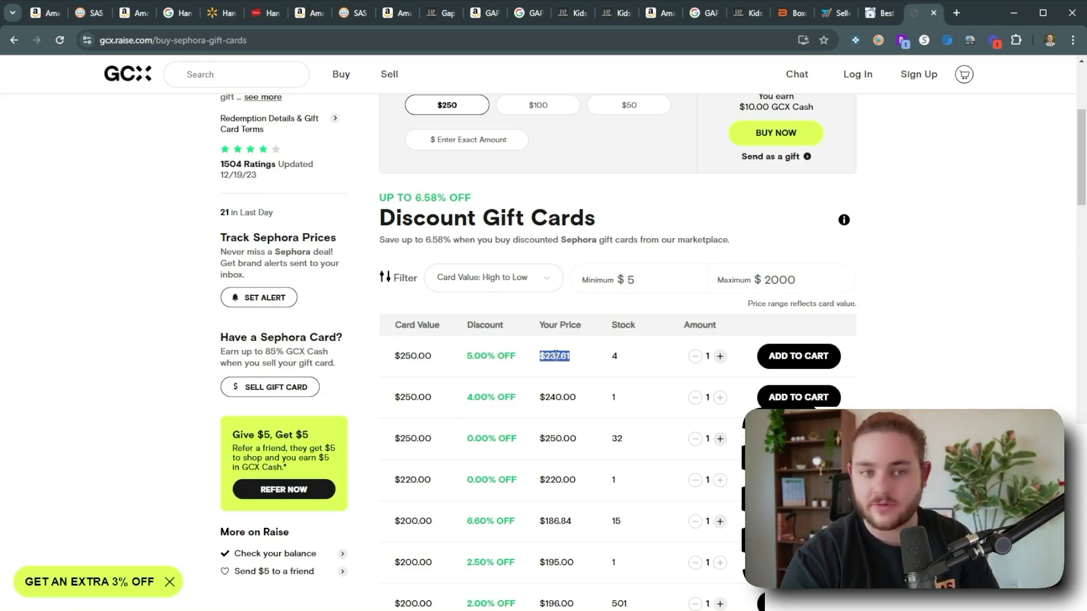
drag(467, 355, 490, 355)
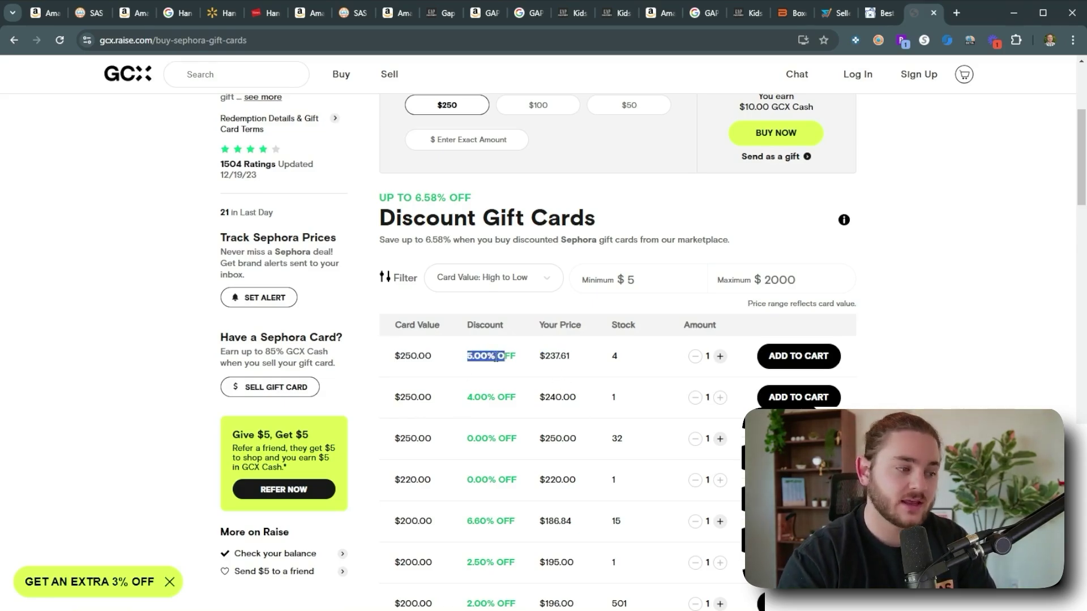
click(513, 393)
scroll(513, 393, up, 5)
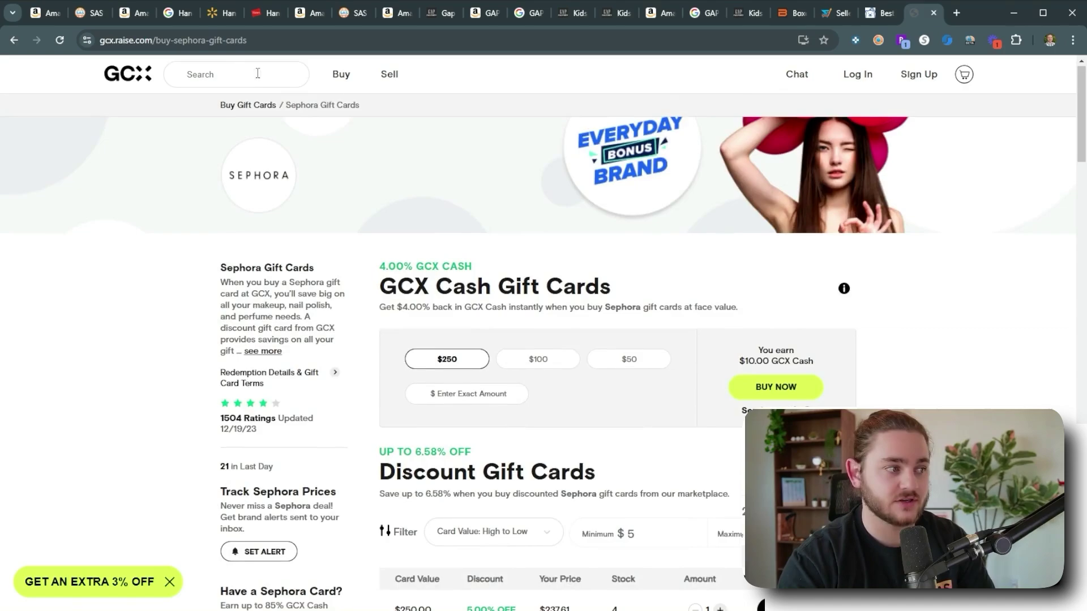
Try a hanes brand search on GCX, then go back to the Hanes socks page.
click(246, 72)
text(hanes)
key(BackSpace)
key(BackSpace)
key(BackSpace)
key(Down)
key(Down)
key(Down)
key(Down)
key(Down)
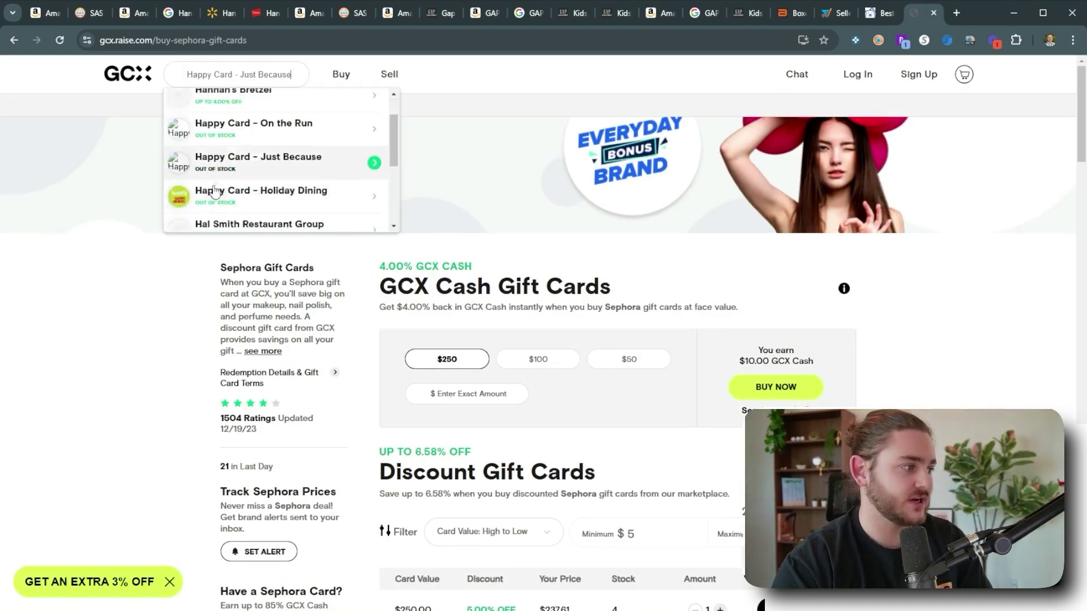
click(188, 313)
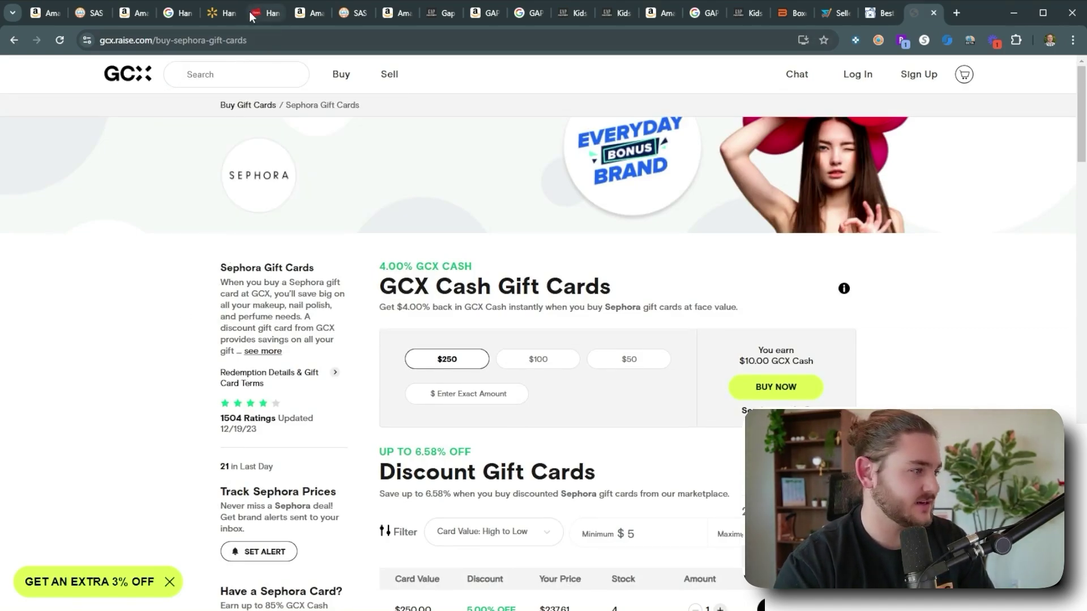
click(252, 14)
Close the Rakuten and TopCashback offers on Walmart's socks page and CardBear's promo ad.
click(221, 12)
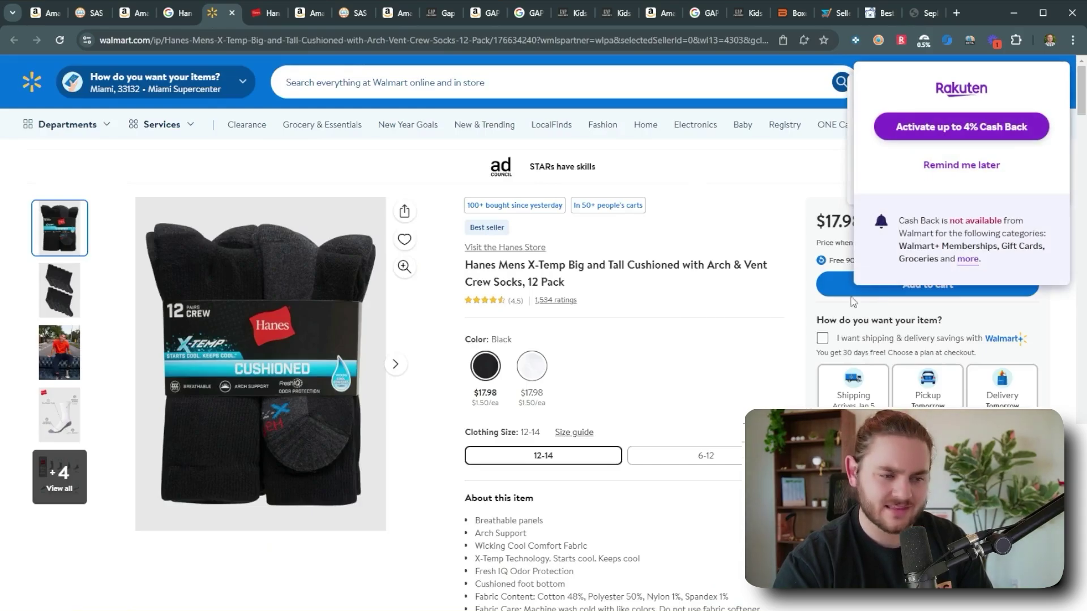
click(977, 172)
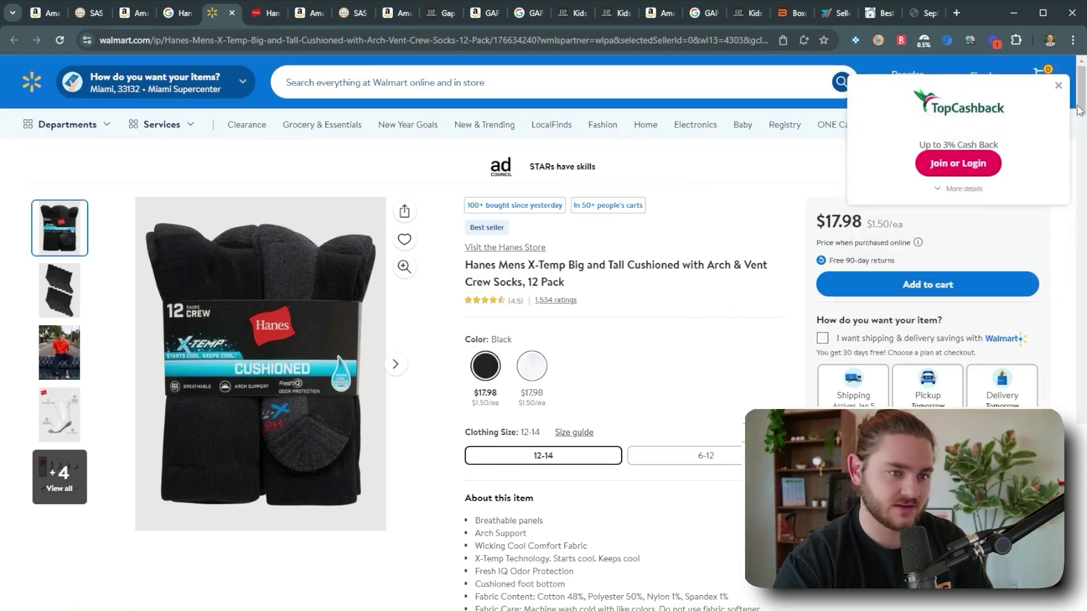
click(1058, 85)
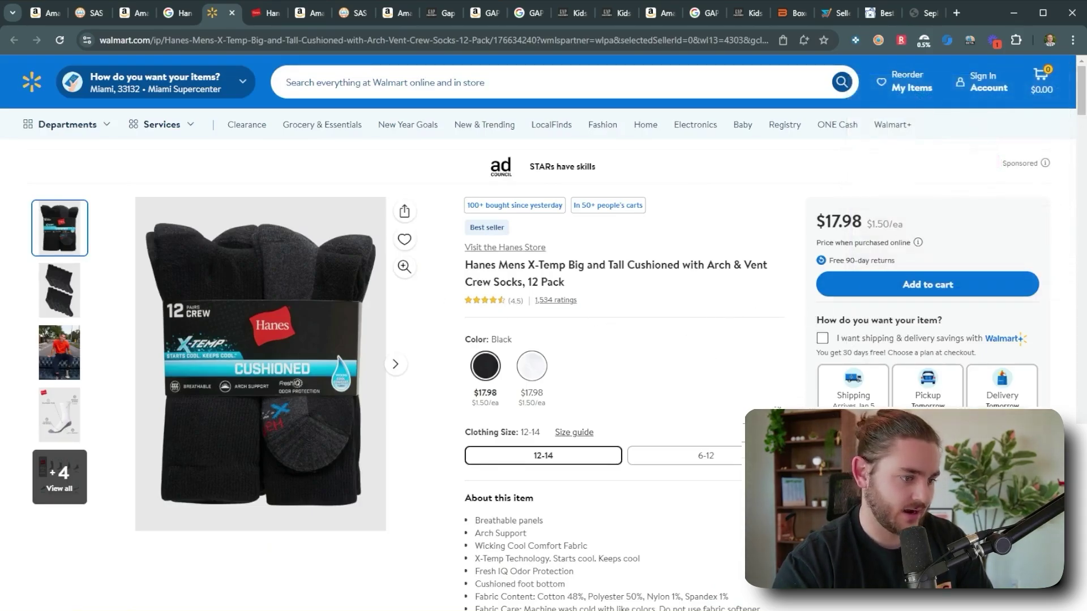
click(884, 17)
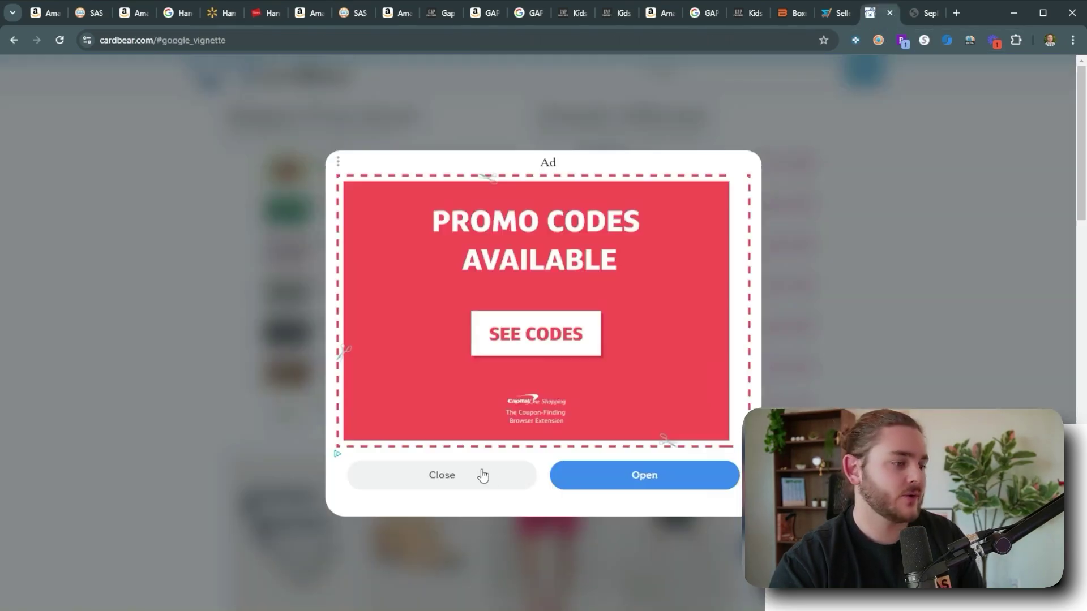
click(480, 474)
Find GCX's best Walmart gift card via CardBear: $460.74 for a $500 card, 7.90% off.
double_click(663, 73)
click(679, 177)
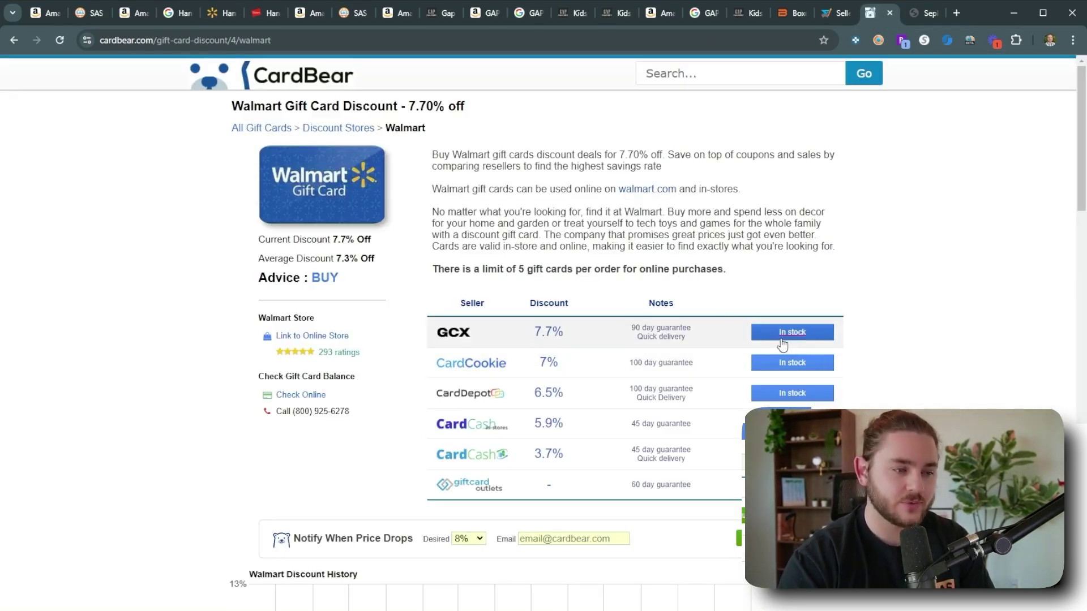
click(776, 339)
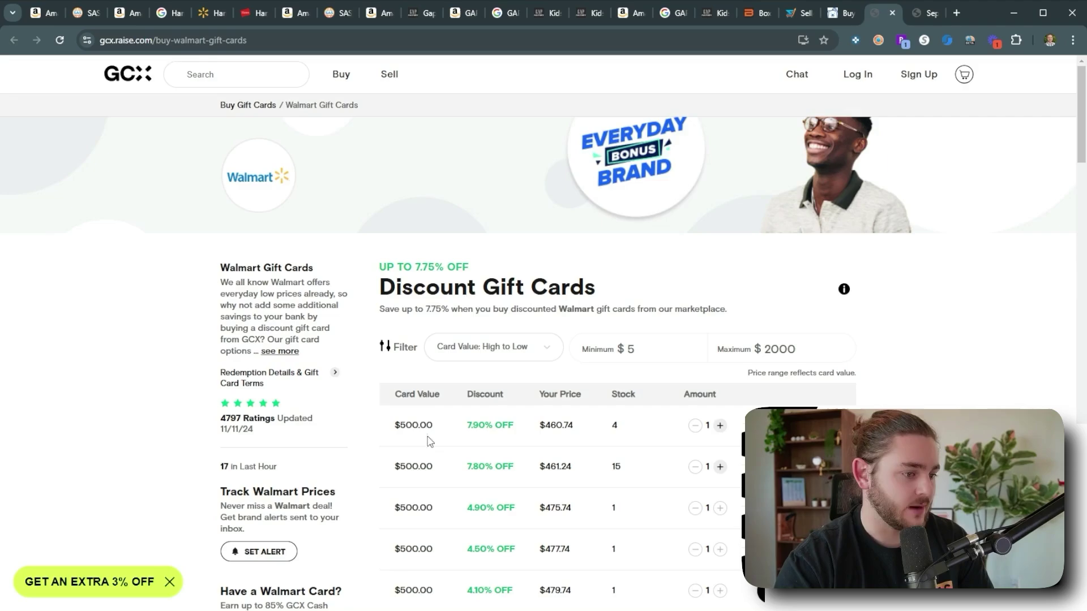
double_click(565, 430)
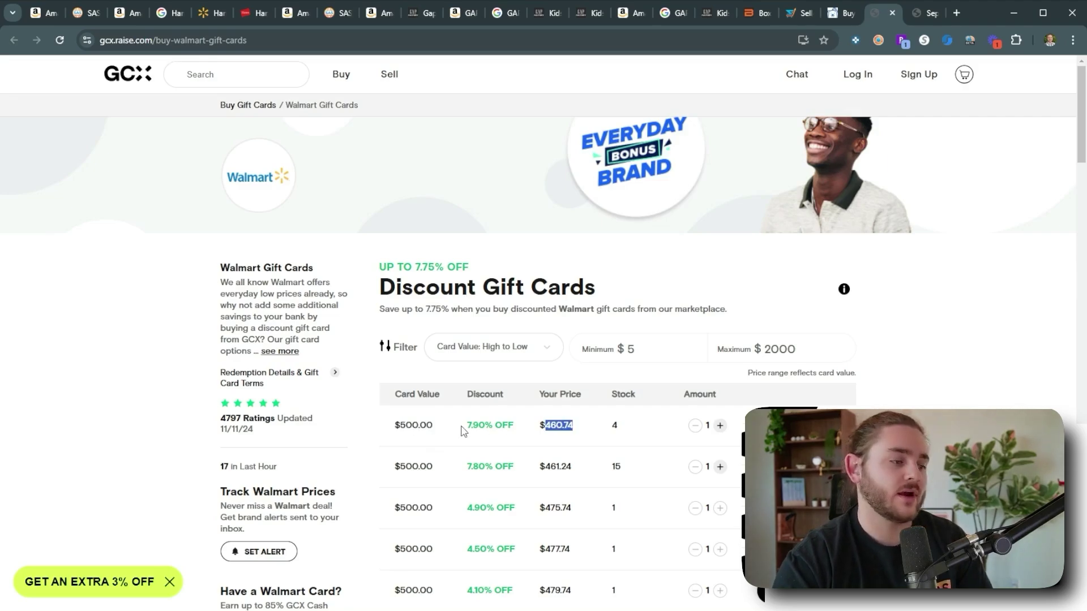
drag(466, 426, 480, 425)
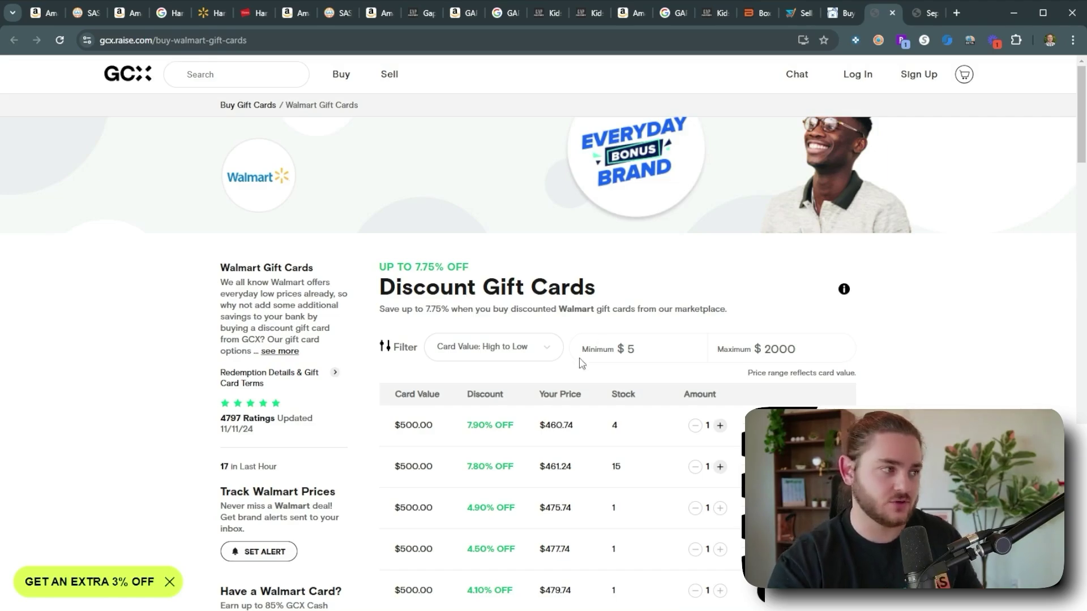
click(219, 16)
click(171, 19)
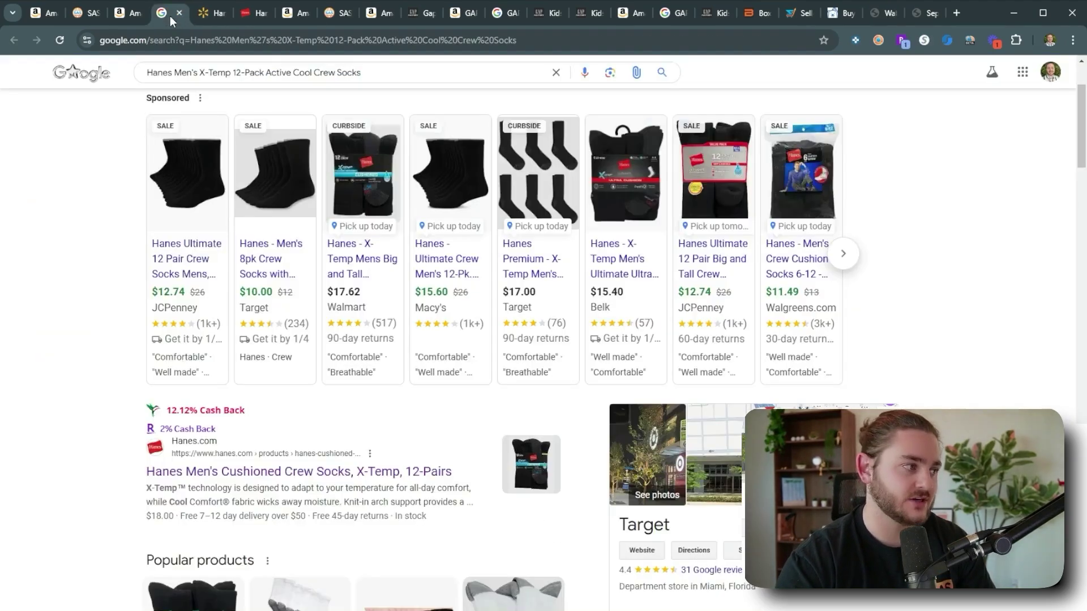
Replace the Hanes socks cost with 16.56, confirming $3.28 profit and 19.81% ROI.
click(124, 13)
double_click(912, 337)
text(16.56)
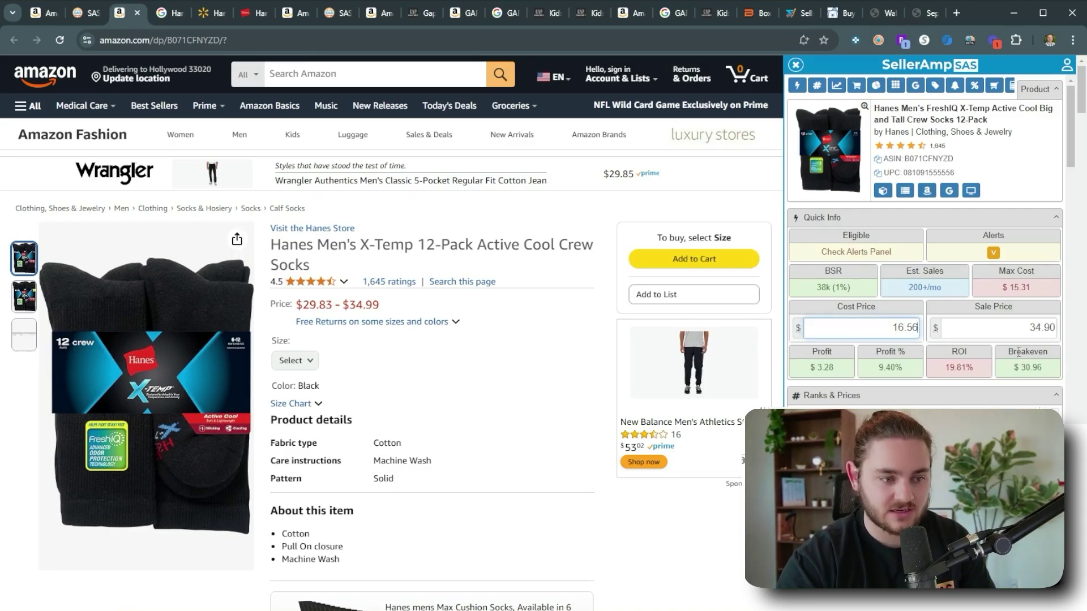
mouse_move(829, 367)
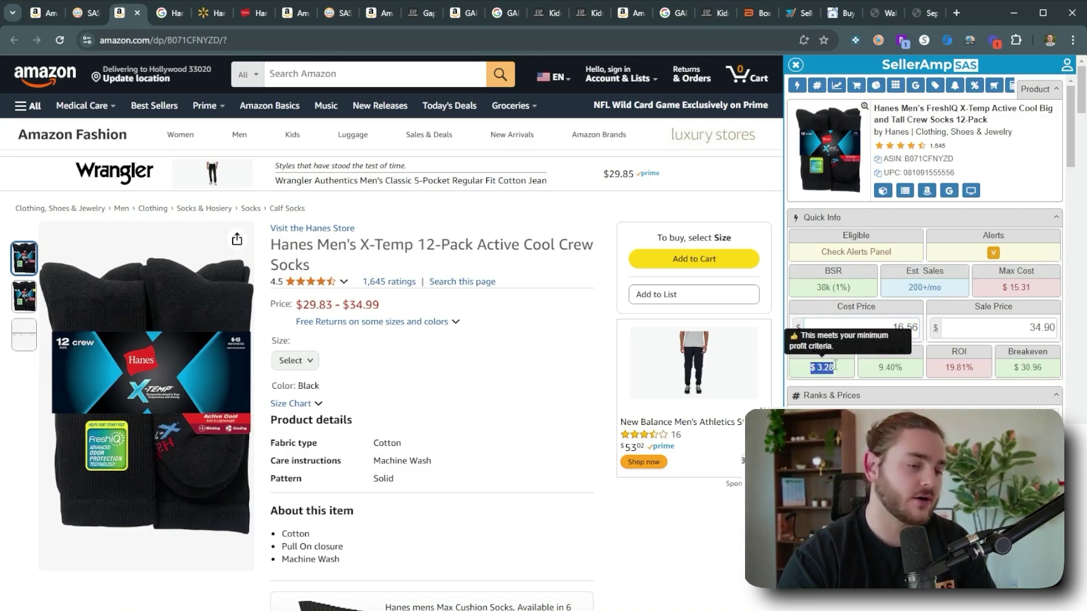
double_click(958, 367)
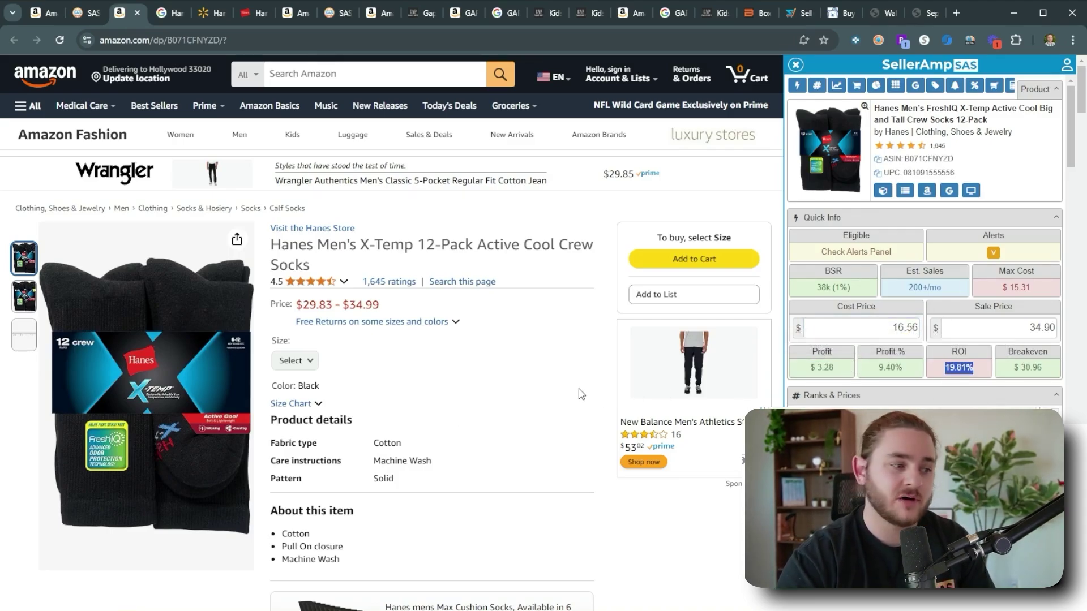
click(550, 383)
scroll(550, 383, down, 9)
scroll(468, 381, up, 7)
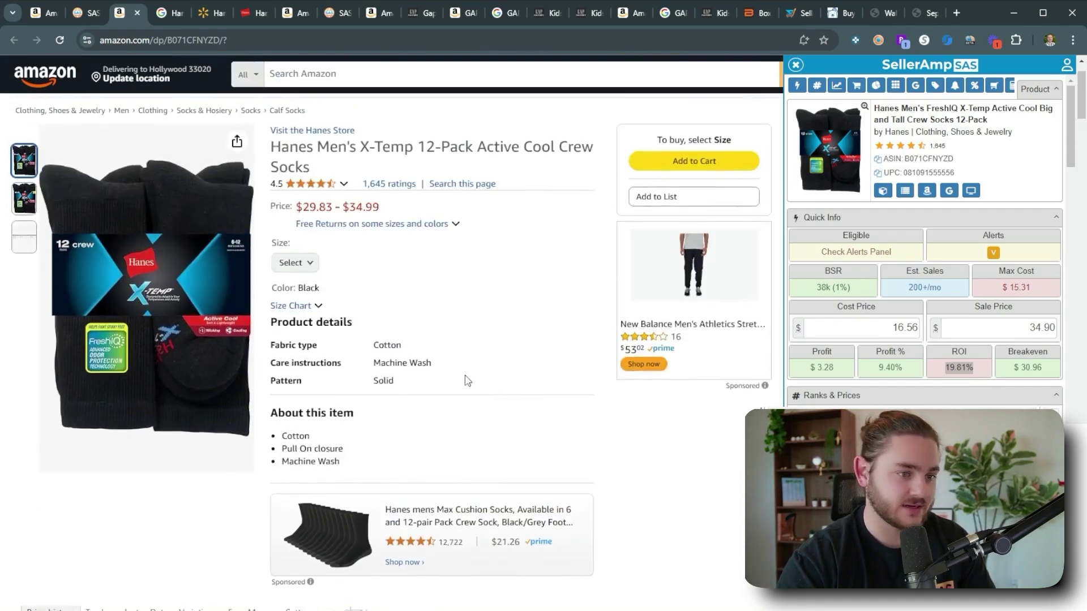
scroll(468, 380, up, 2)
scroll(991, 317, down, 8)
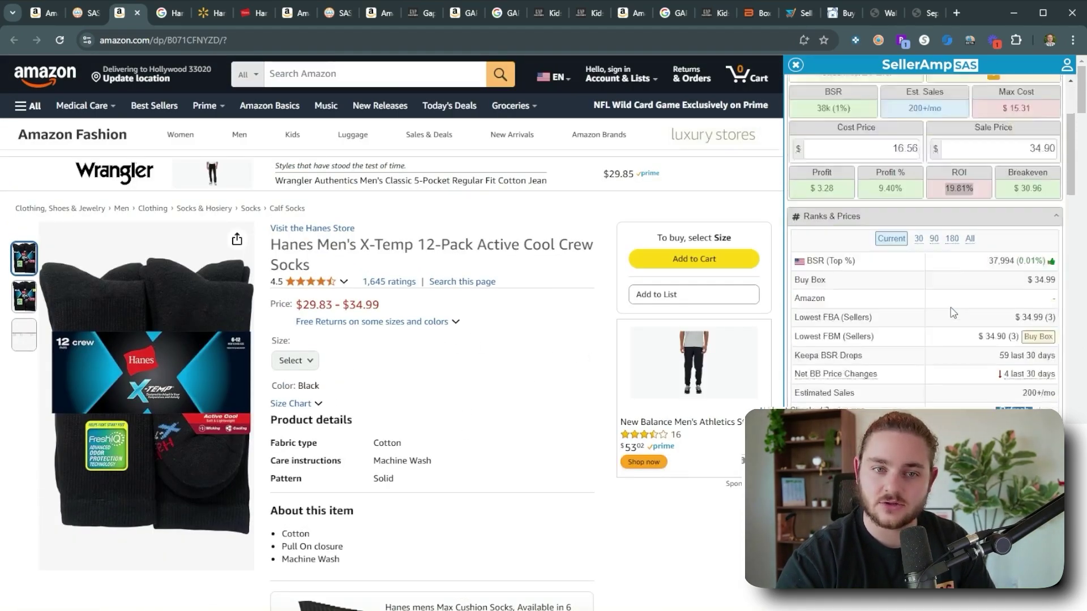
Review the offers listed in the SAS lookup results.
click(89, 15)
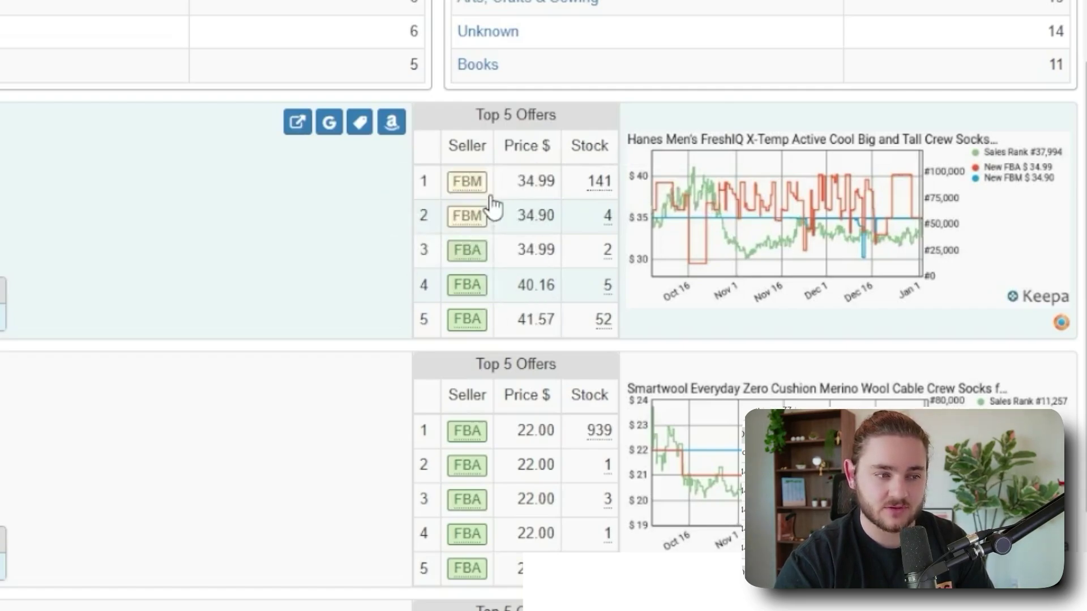
mouse_move(486, 263)
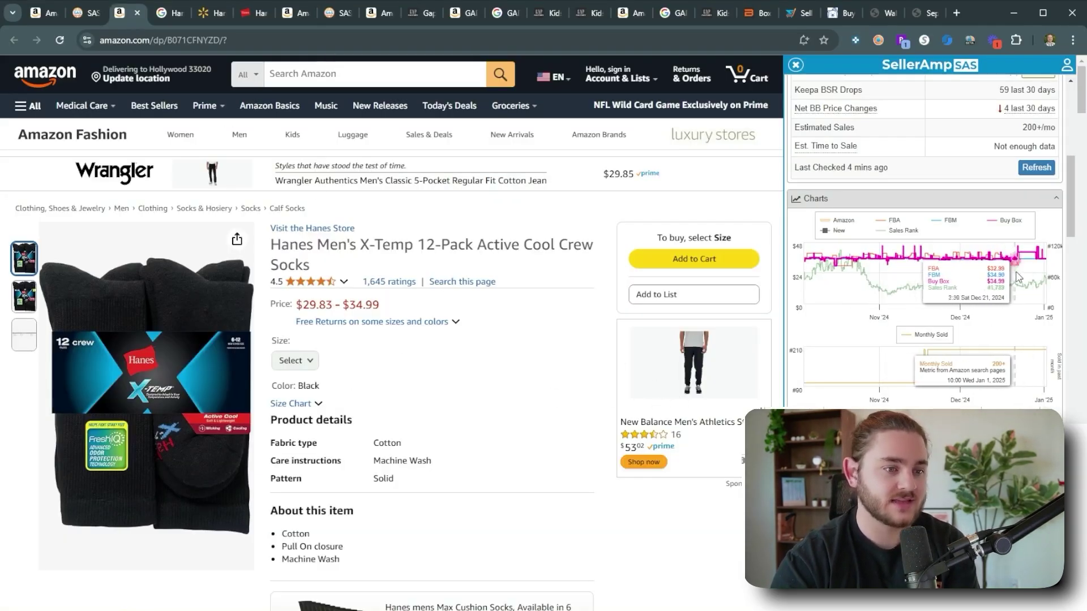
scroll(905, 340, down, 5)
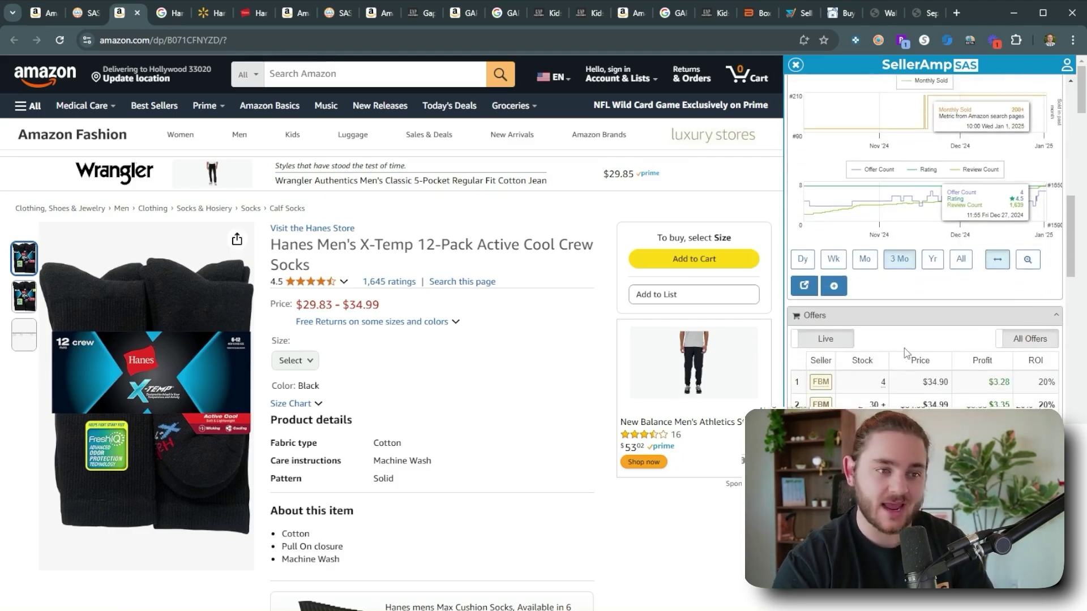
scroll(948, 401, up, 12)
Try a $40 sale price on the Hanes socks, giving $7.51 profit and 45.35% ROI.
click(1009, 327)
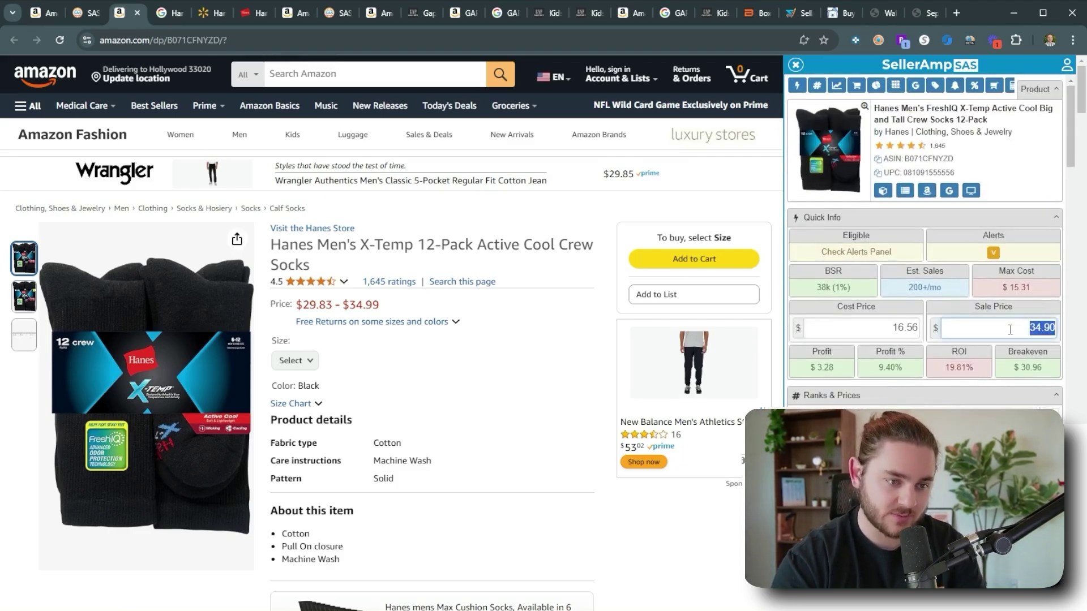
text(40)
scroll(948, 389, down, 9)
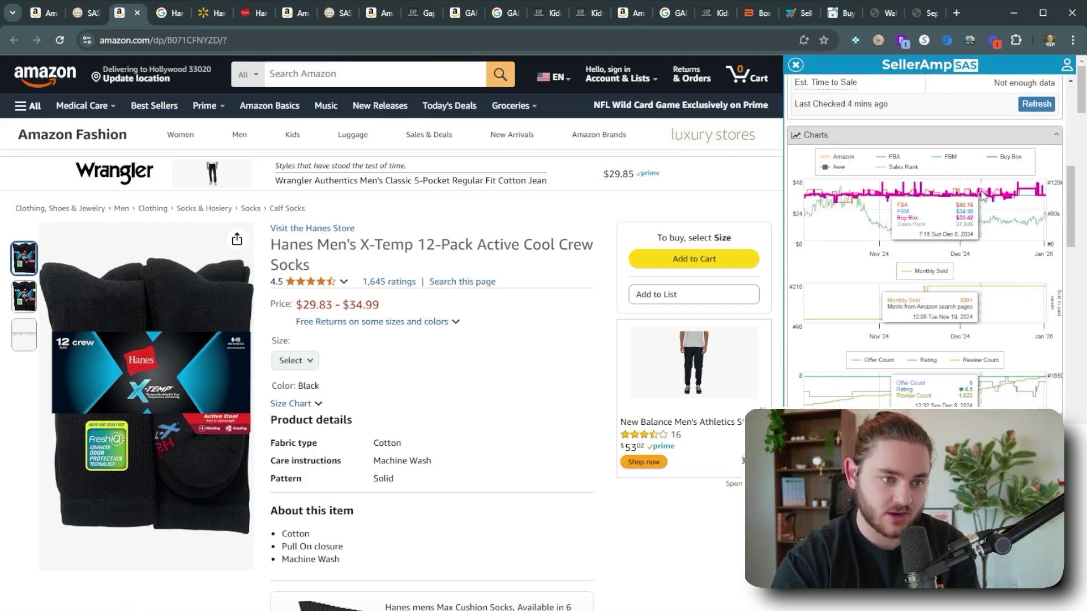
Pan the Keepa price history chart, reset it to full range, and return to the lookup results.
drag(902, 198, 905, 198)
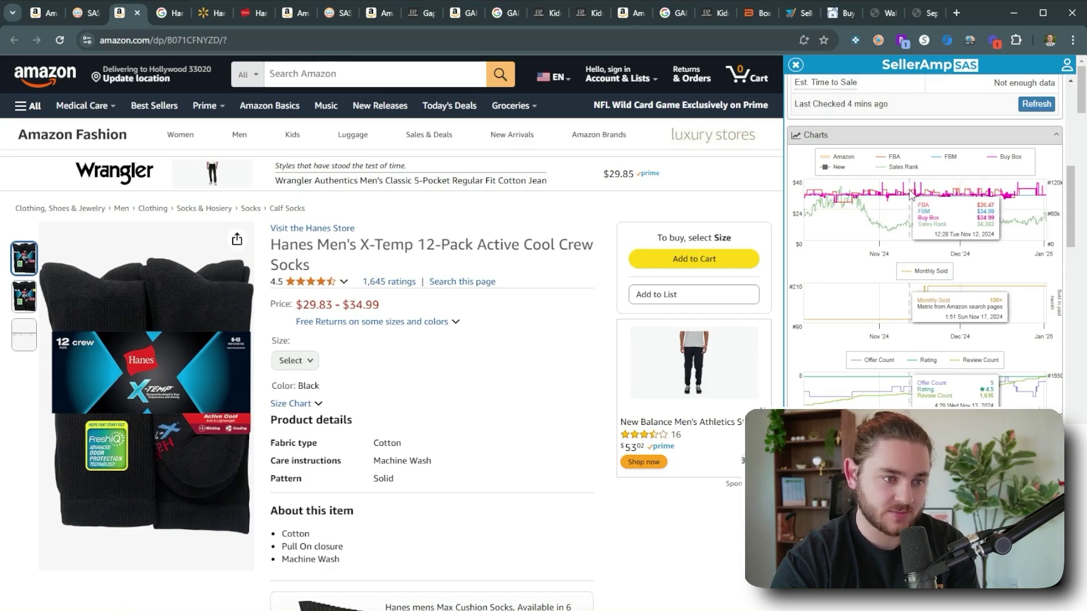
click(1021, 194)
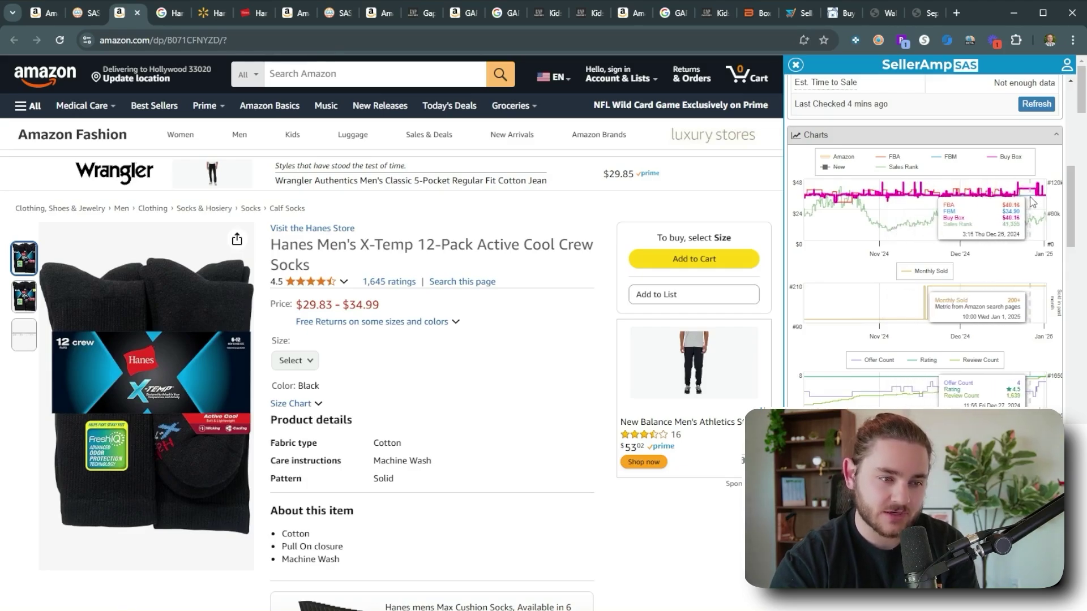
scroll(962, 255, up, 10)
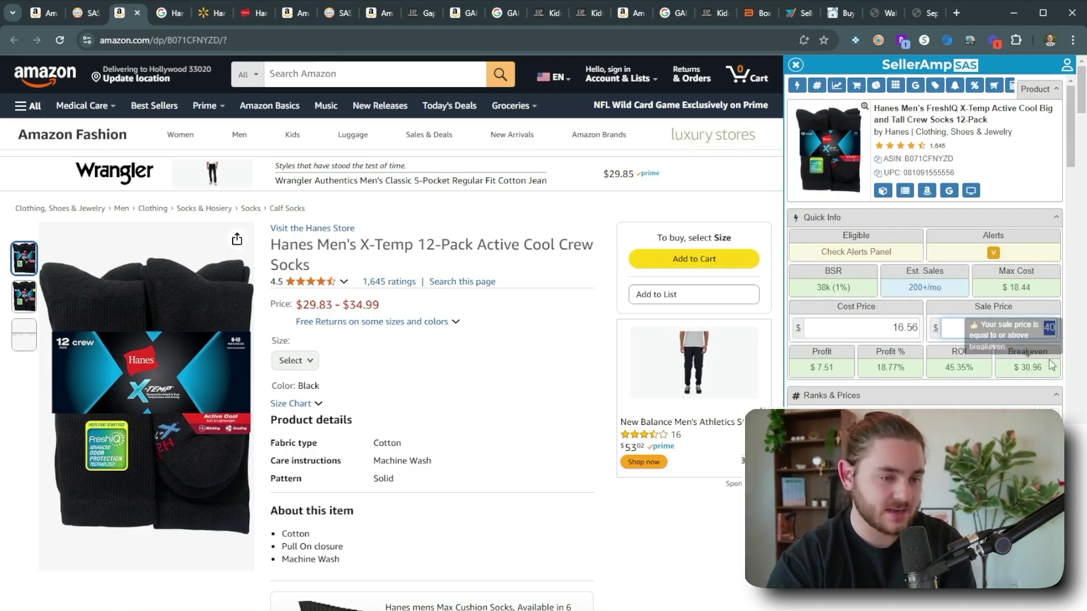
scroll(933, 335, down, 3)
scroll(934, 335, up, 4)
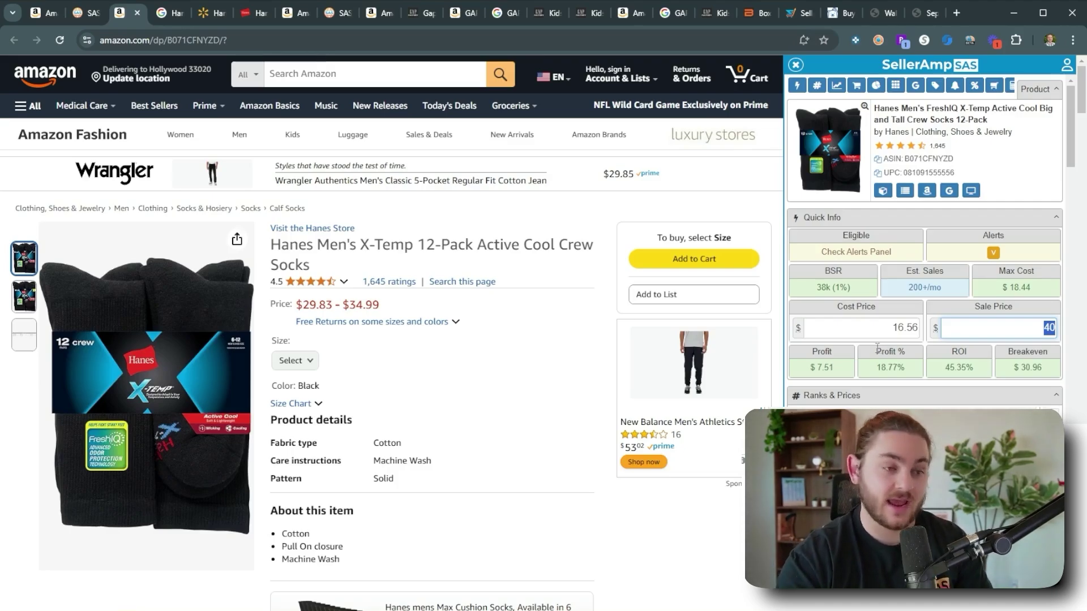
scroll(962, 339, down, 10)
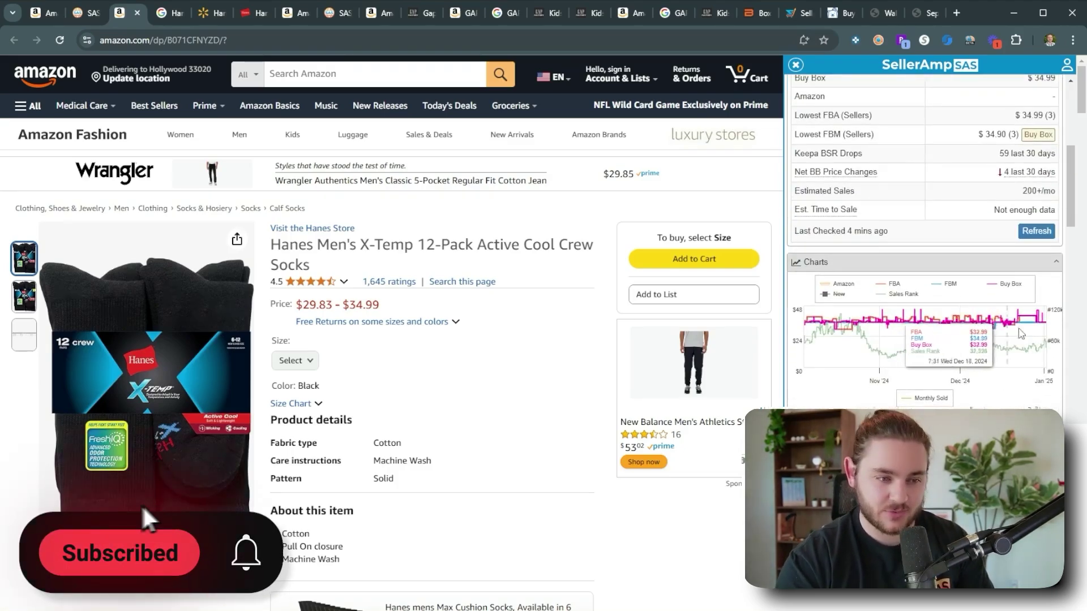
scroll(1019, 339, up, 2)
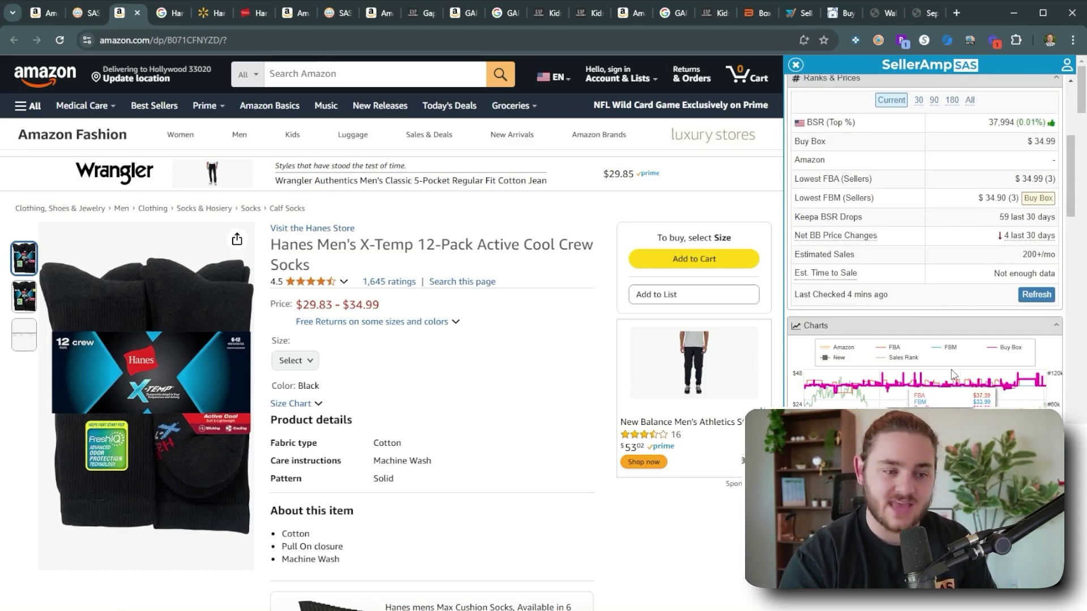
scroll(1013, 340, up, 5)
click(88, 12)
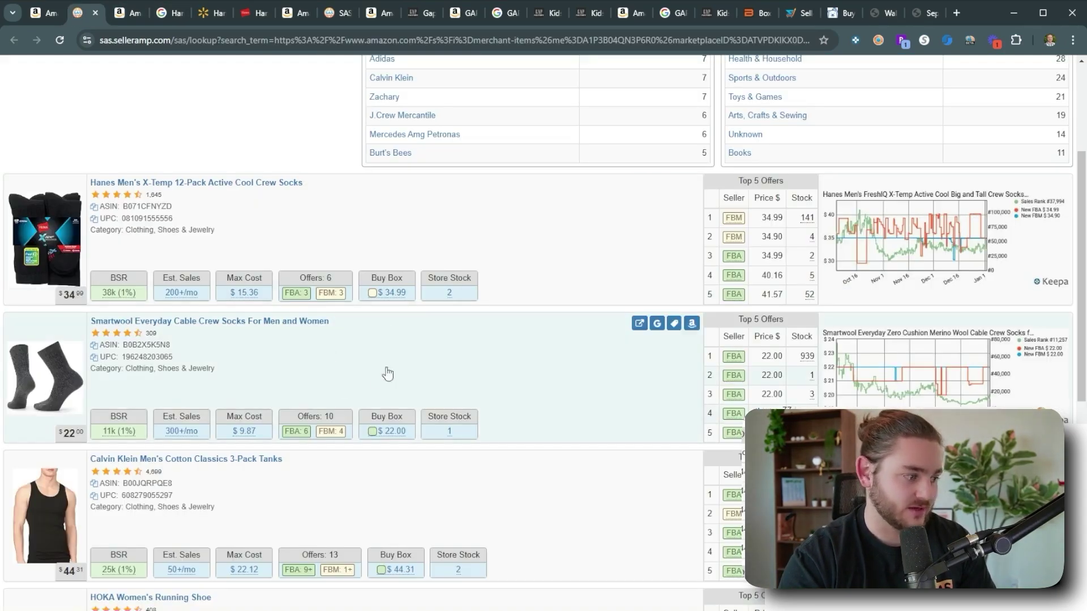
Open Google and Amazon pages for the Smartwool Everyday Cable Crew Socks from their lookup row.
scroll(227, 355, down, 3)
scroll(470, 378, up, 1)
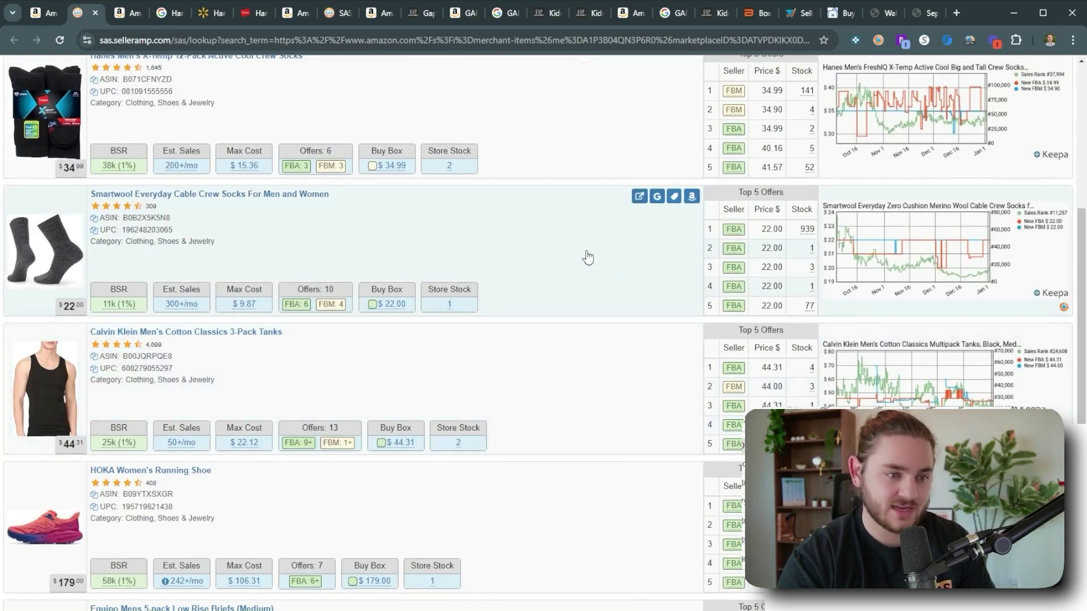
click(657, 196)
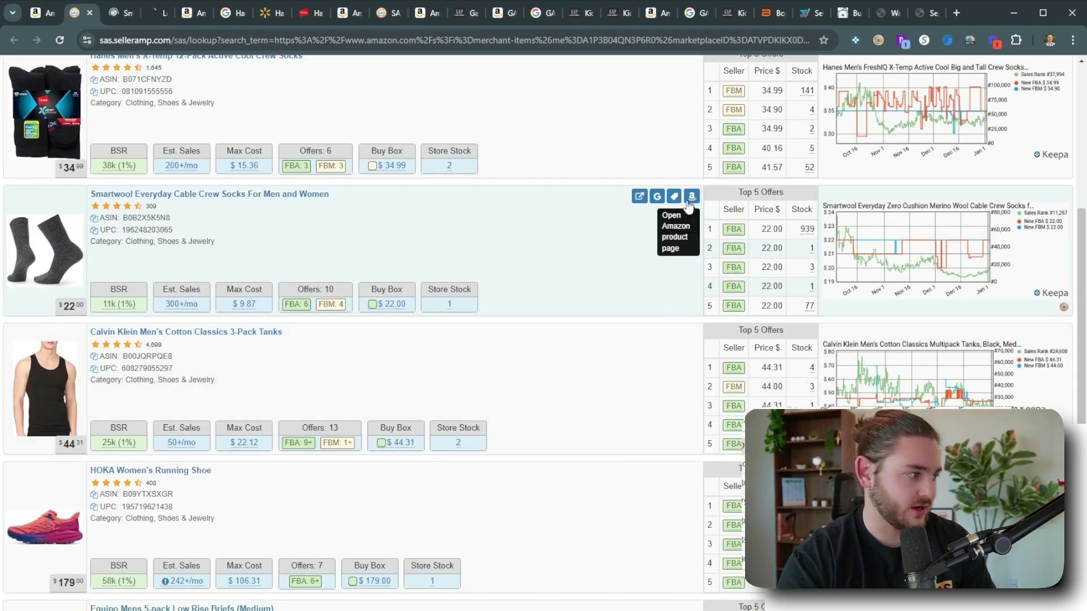
click(691, 196)
click(158, 14)
click(117, 14)
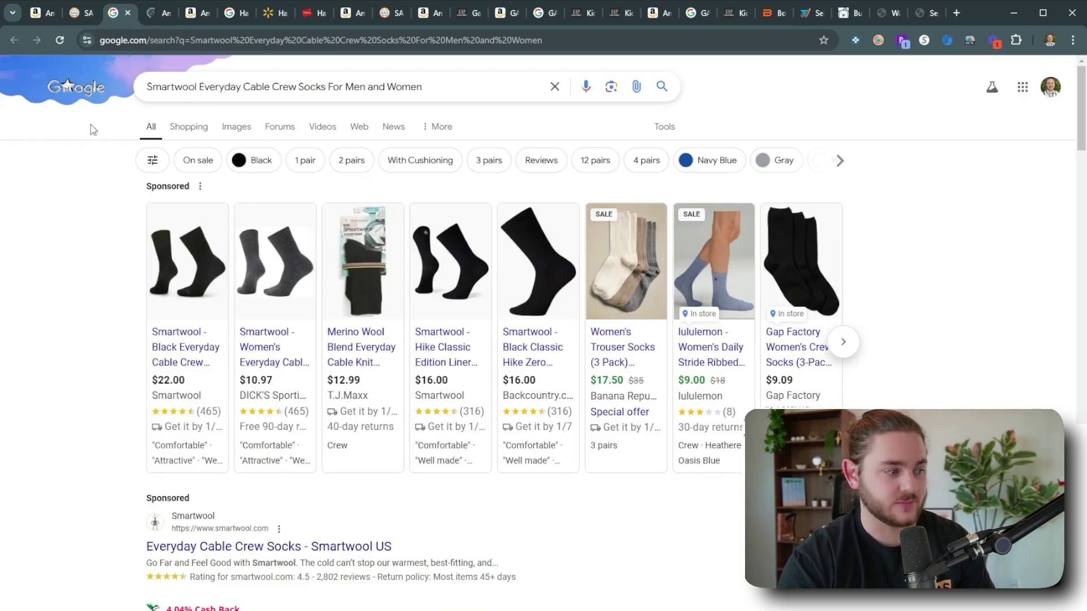
click(152, 16)
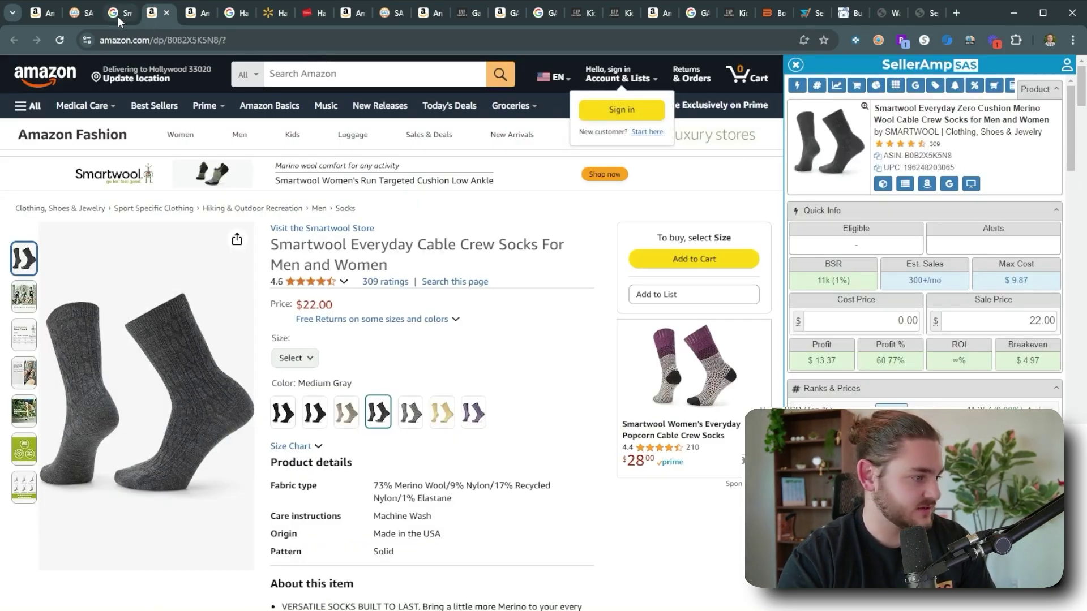
scroll(407, 317, down, 10)
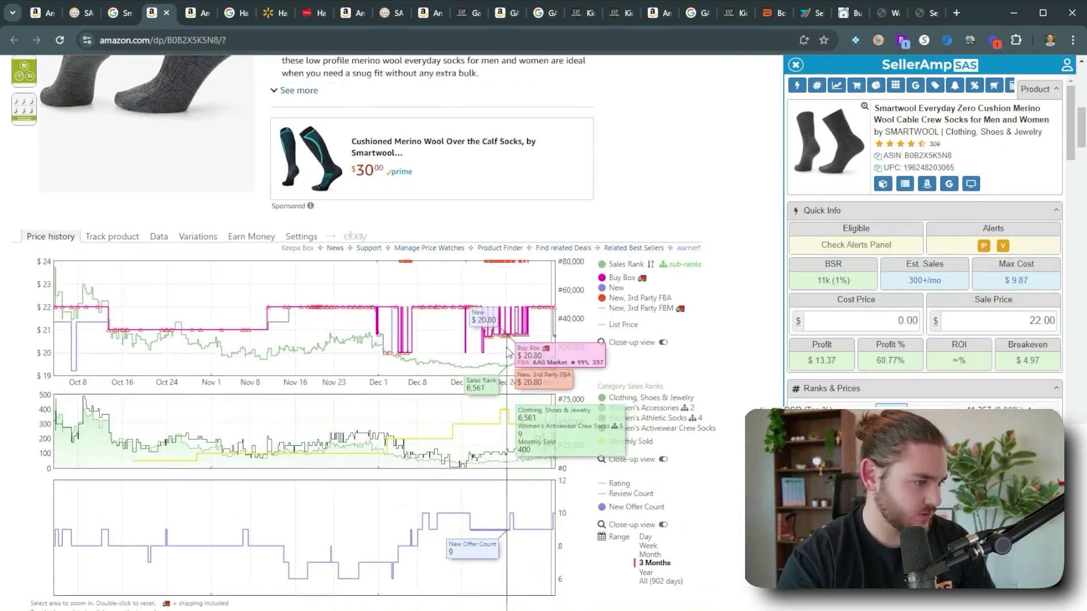
scroll(508, 352, up, 10)
Open Dick's Sporting Goods' $10.97 Smartwool offer in a new tab and view it.
click(116, 13)
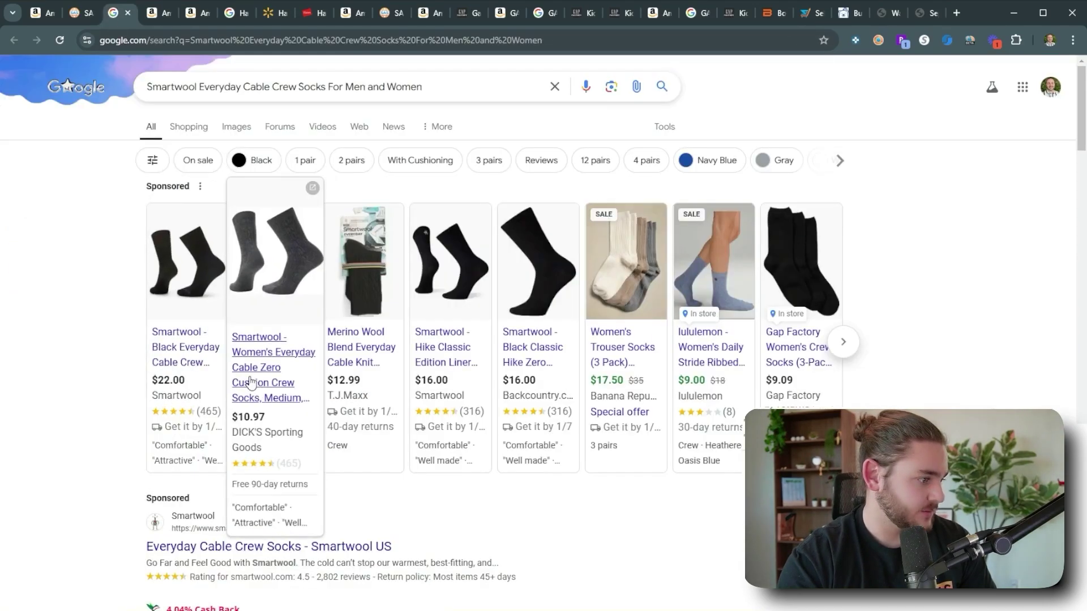
middle_click(251, 383)
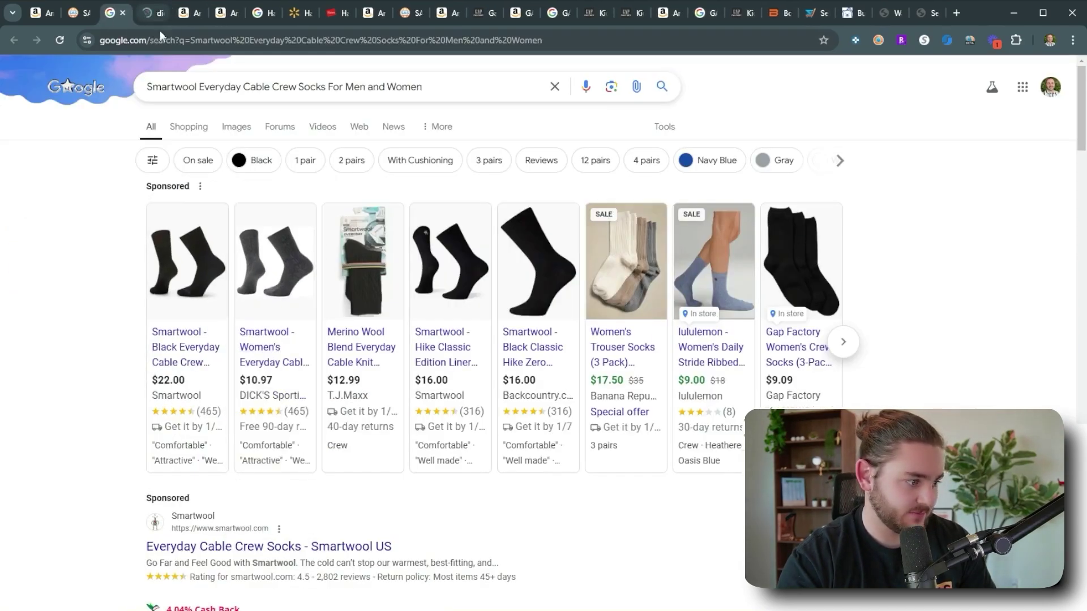
scroll(239, 390, down, 4)
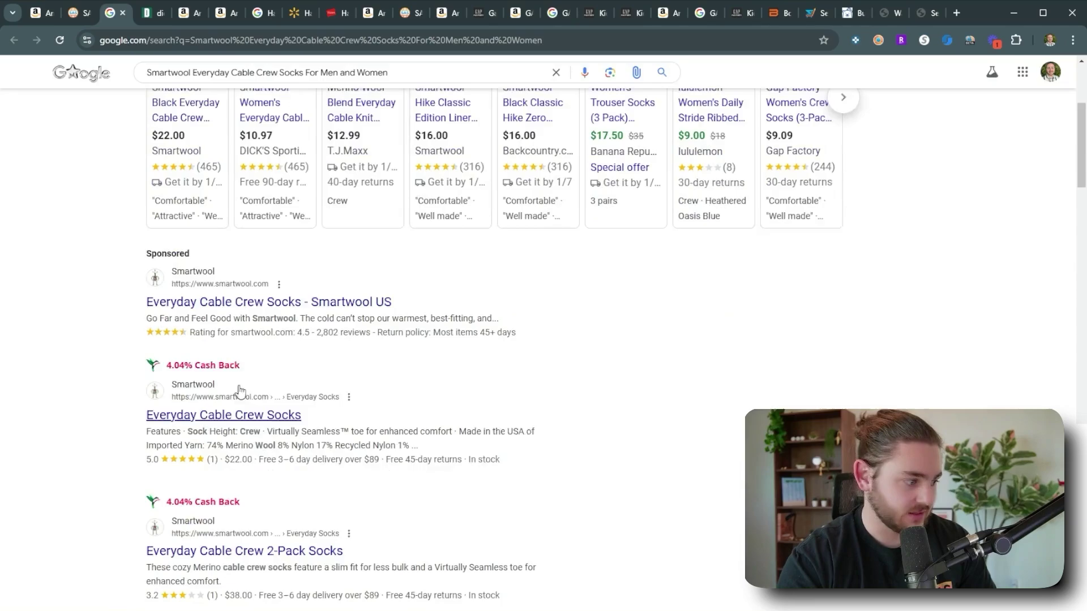
click(170, 17)
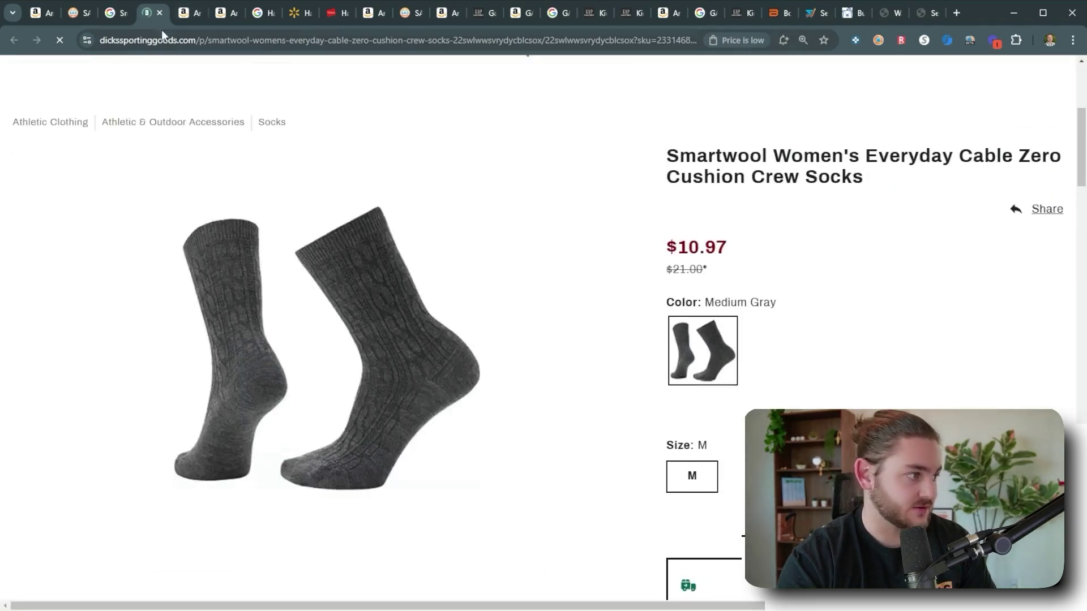
click(177, 12)
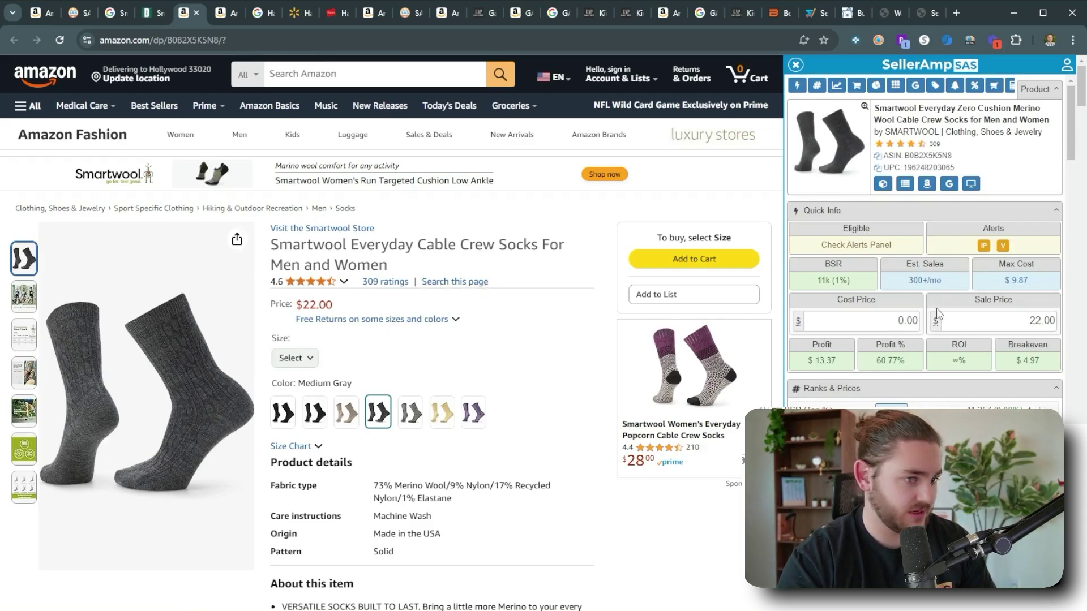
Enter an $11 cost for the Smartwool socks, giving $1.82 profit and 16.55% ROI.
click(895, 320)
text(11)
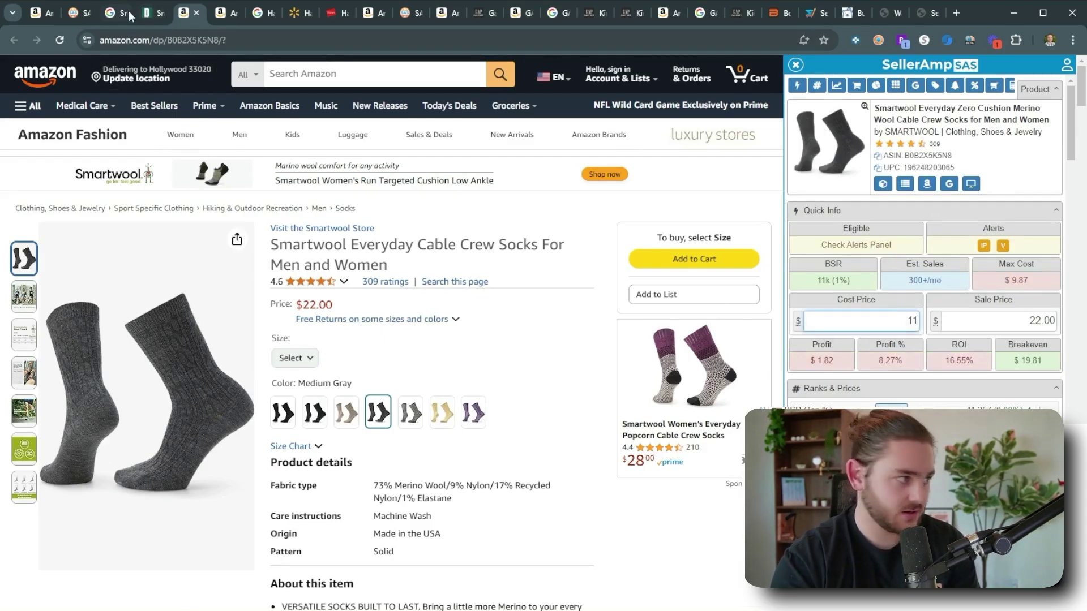
click(149, 13)
scroll(396, 348, down, 10)
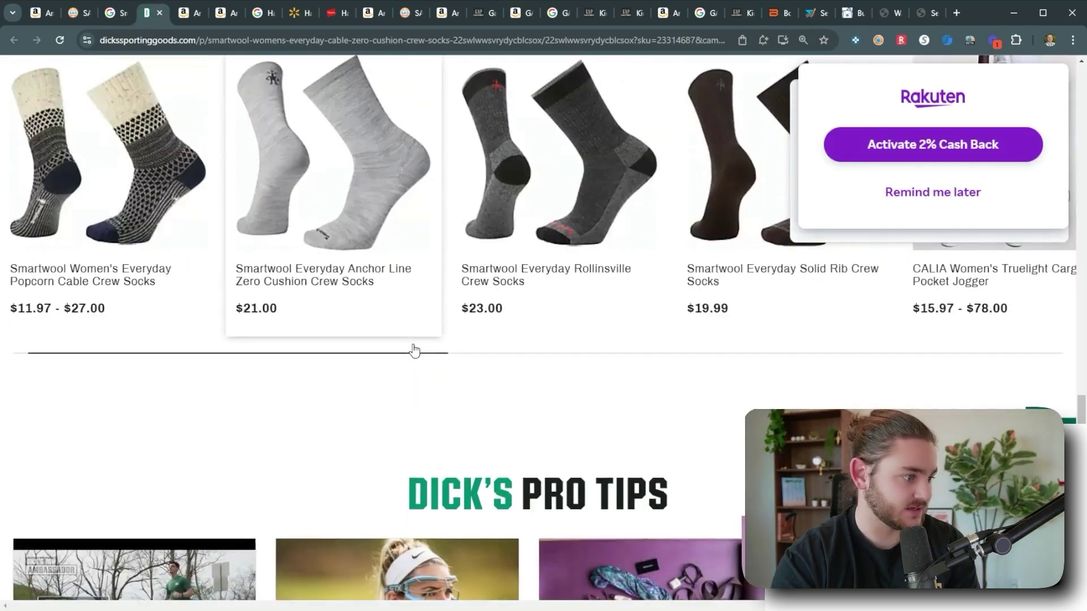
Enter a Gmail address with a '+rsfgtljhg' alias suffix in the footer's 10% off sign-up field.
scroll(414, 351, down, 10)
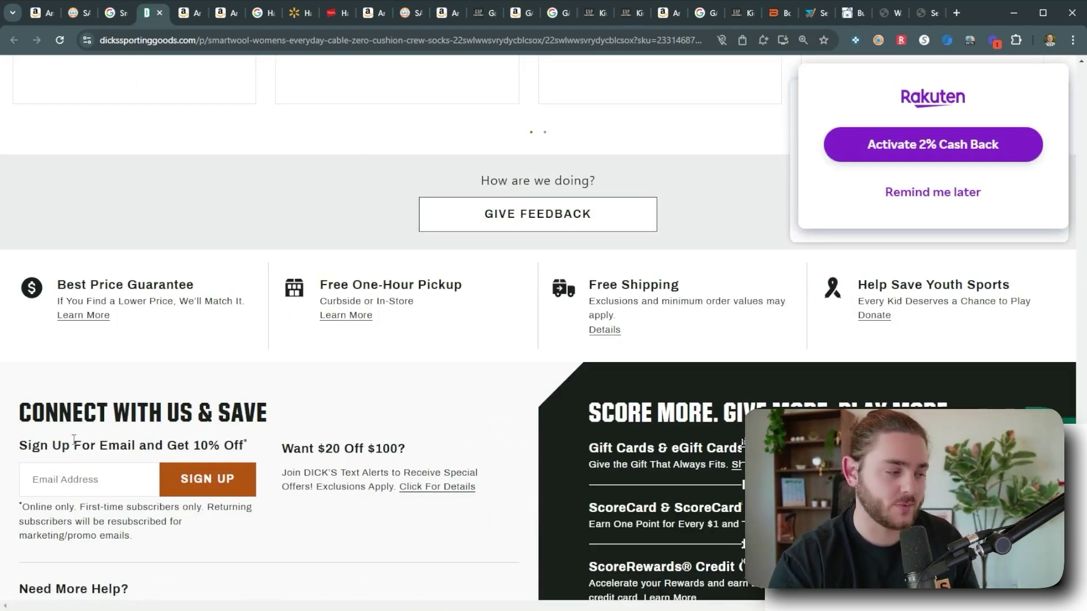
triple_click(136, 444)
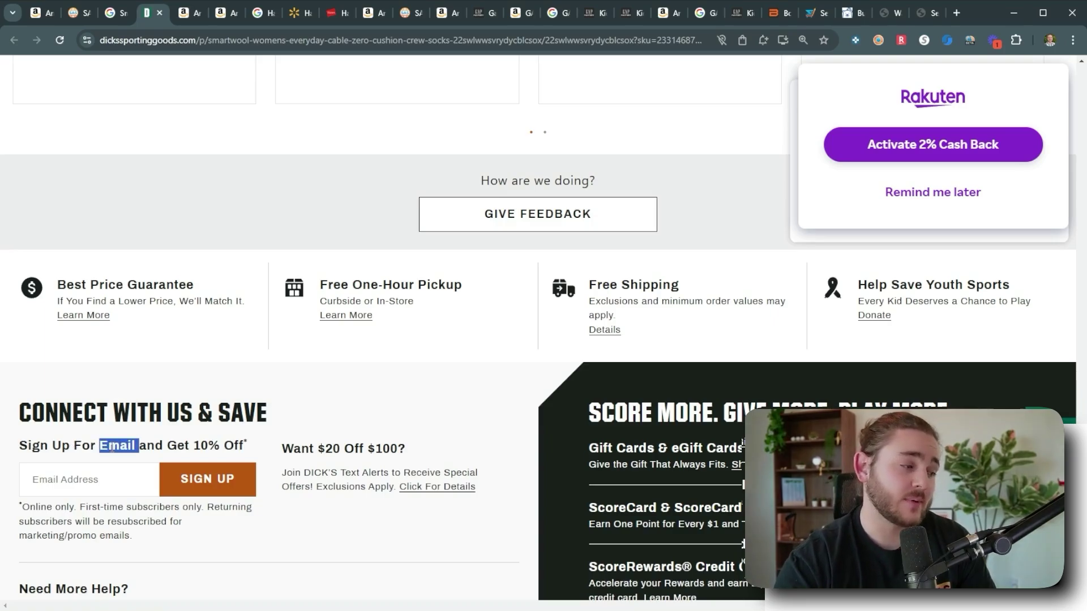
double_click(179, 444)
click(66, 473)
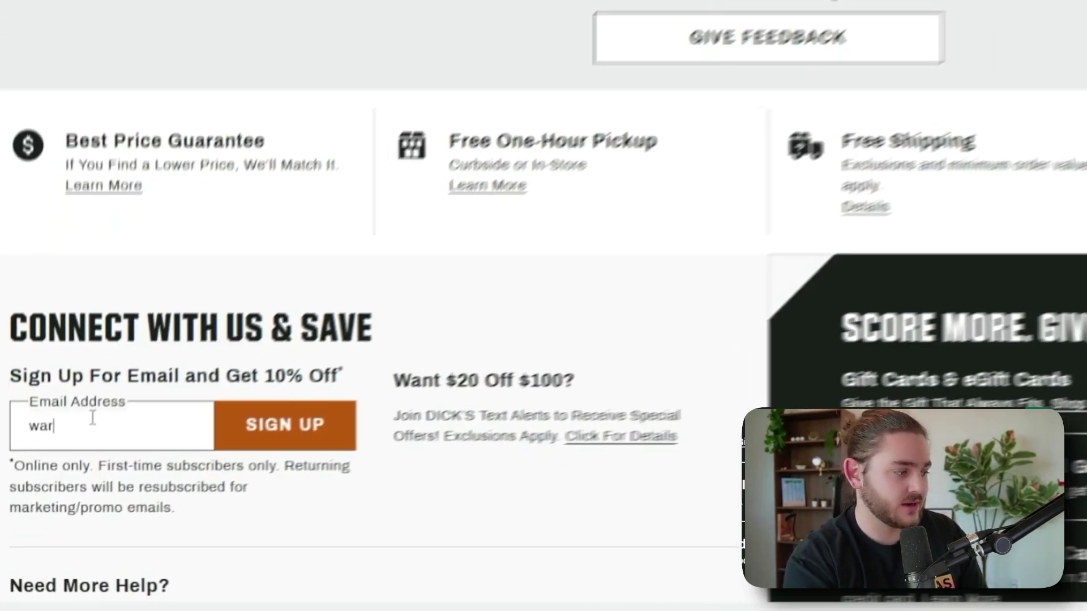
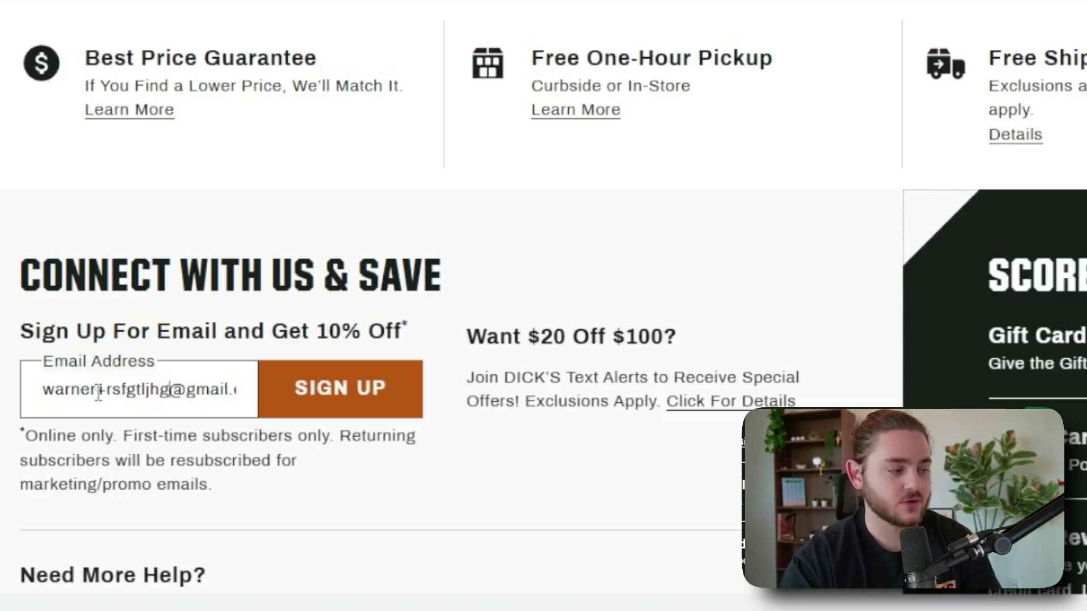
Highlight the name and alias parts of the address, then delete it from the field.
drag(98, 389, 1, 396)
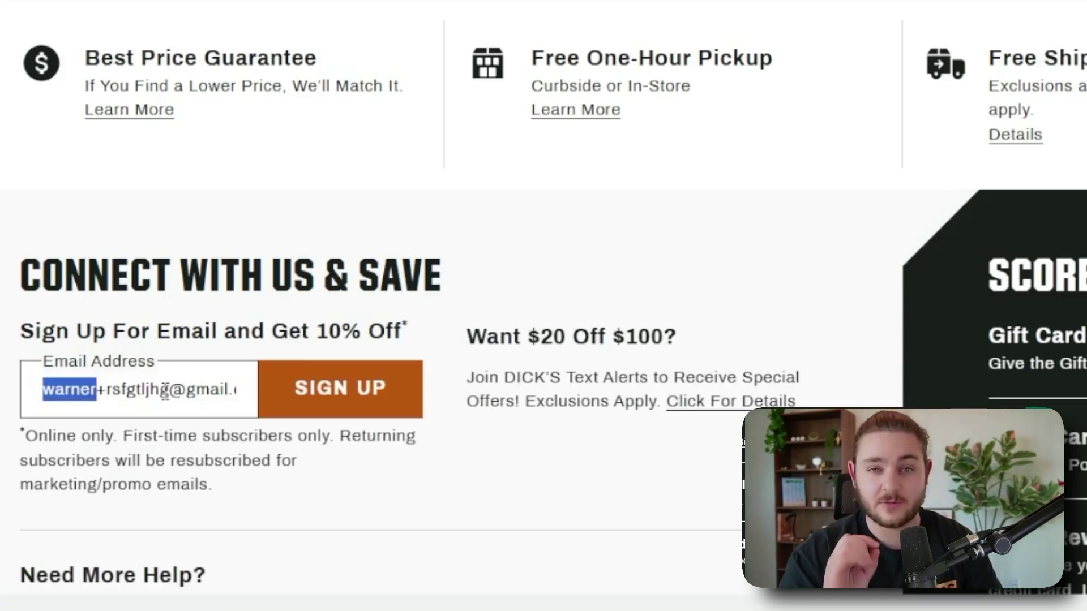
click(100, 390)
drag(107, 391, 186, 390)
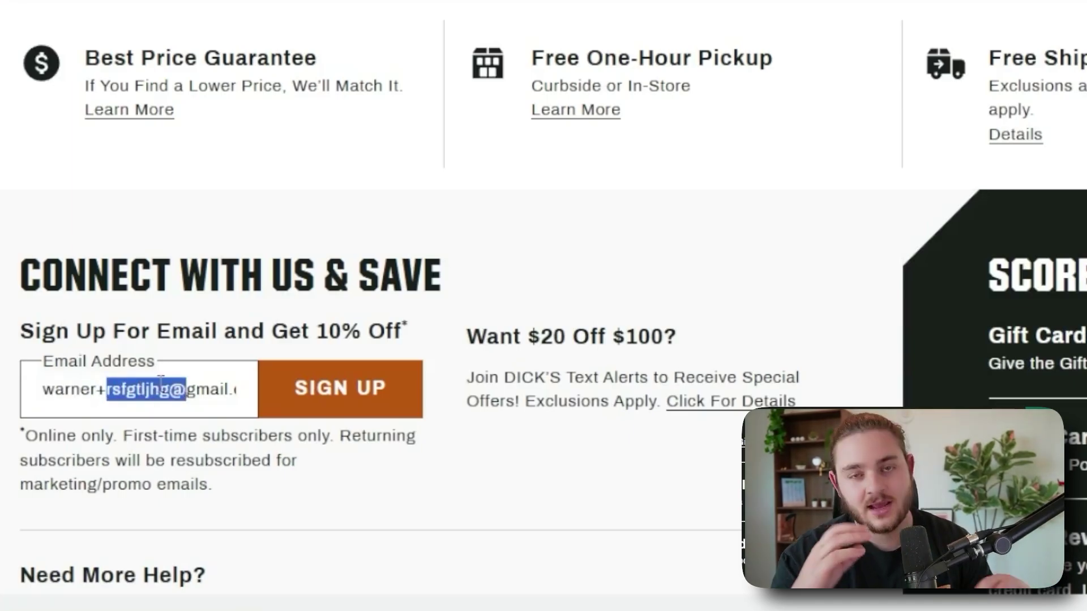
triple_click(160, 381)
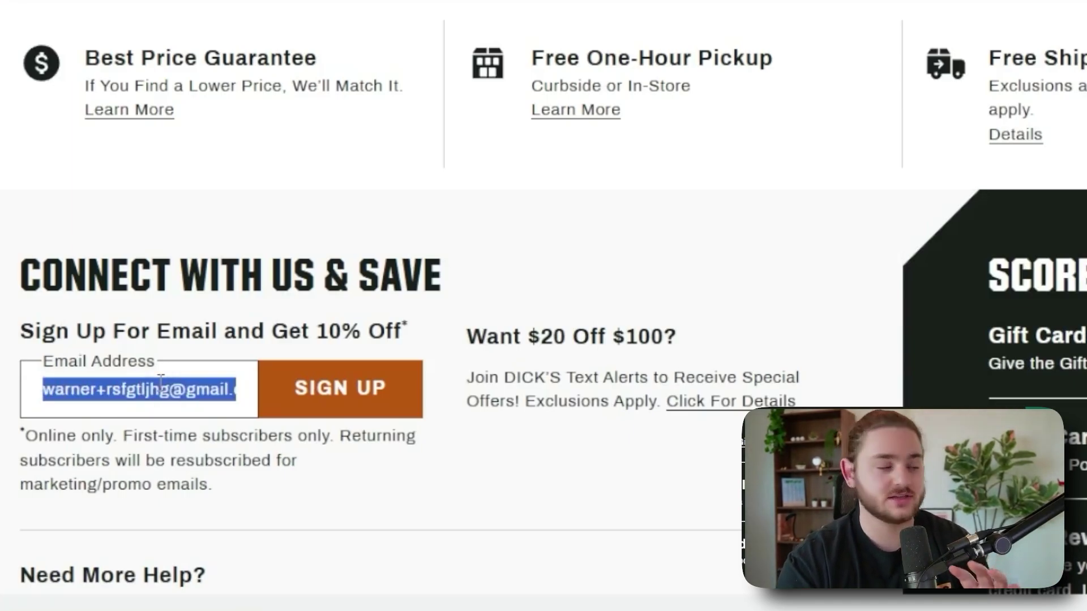
drag(167, 389, 38, 394)
click(97, 391)
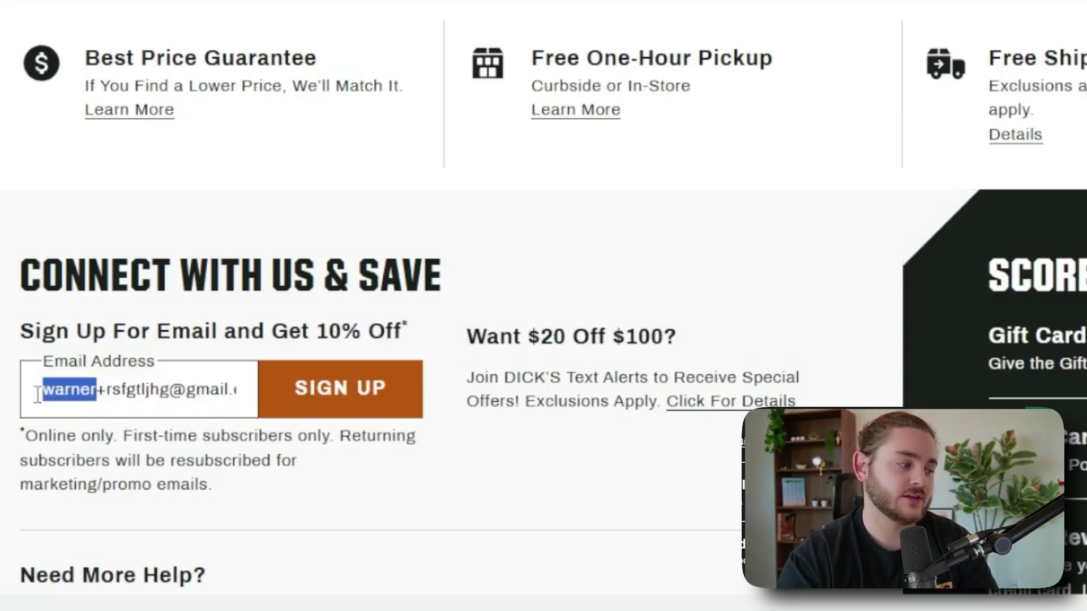
triple_click(126, 384)
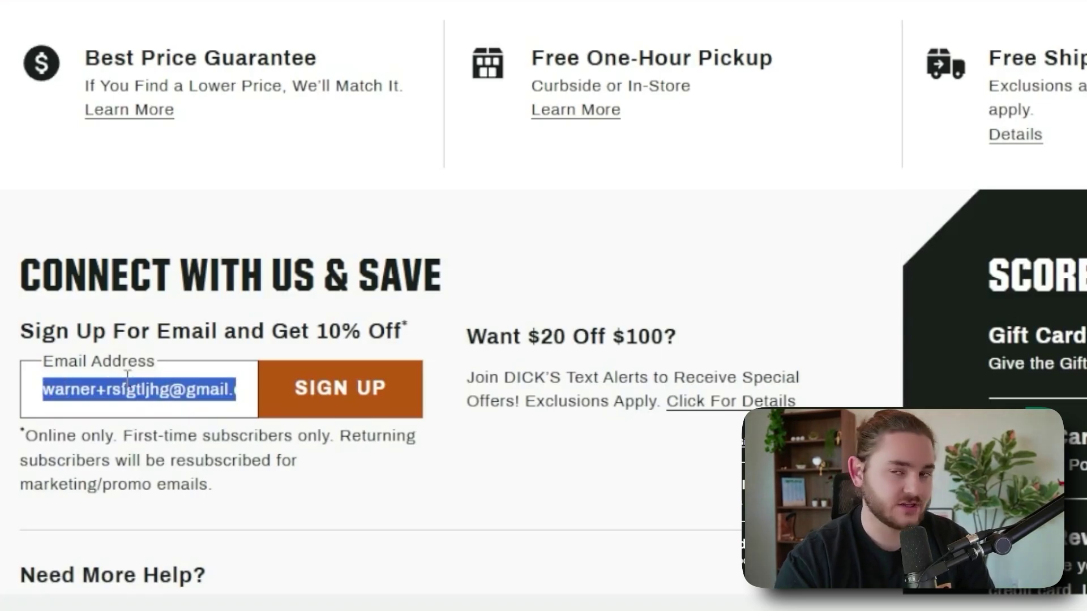
key(BackSpace)
drag(223, 331, 328, 330)
click(328, 331)
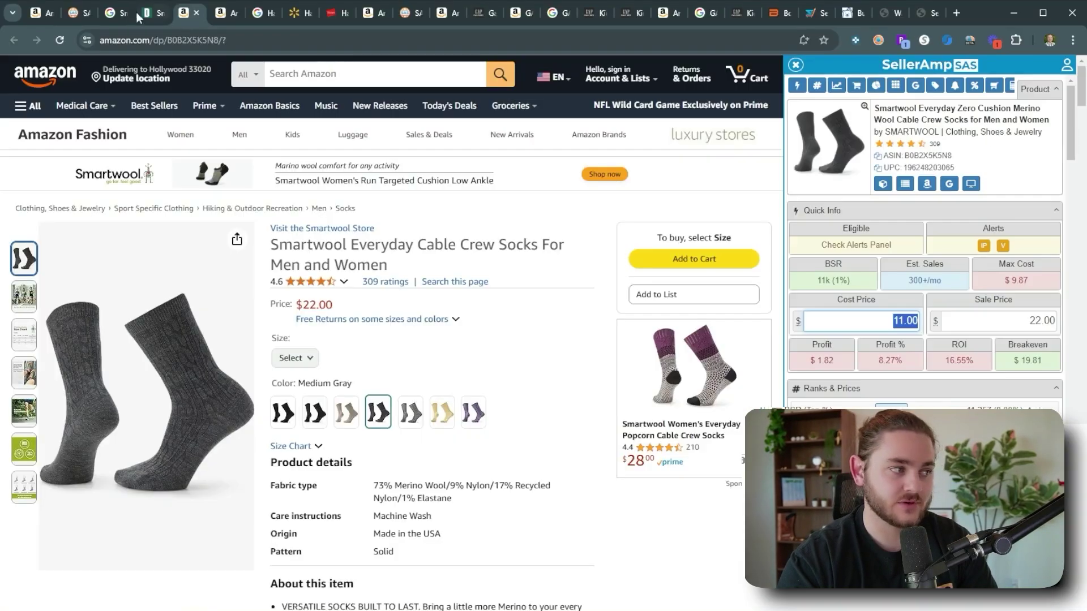
Multiply the socks' 11.00 cost by .9 for a $9.90 cost, $2.97 profit and 30% ROI.
click(895, 313)
text(*)
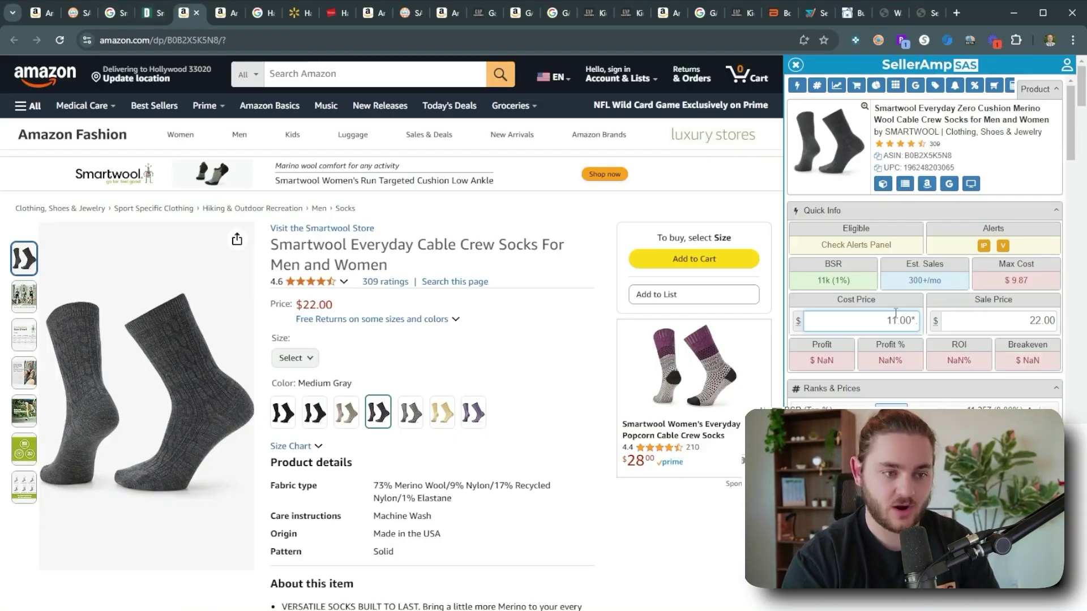
text(.9)
key(Return)
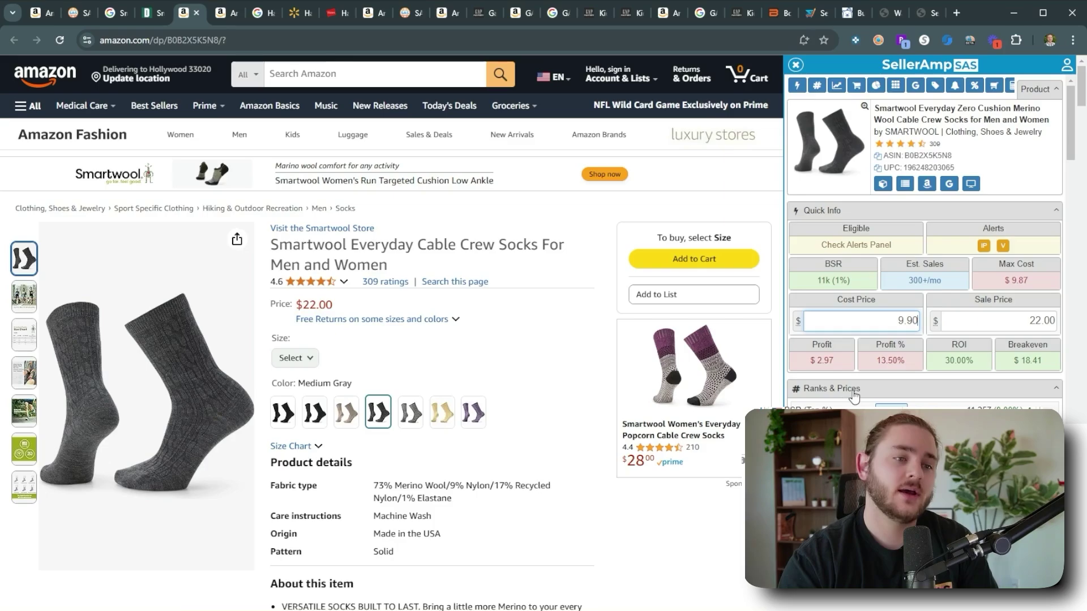
scroll(855, 394, down, 3)
scroll(928, 331, up, 3)
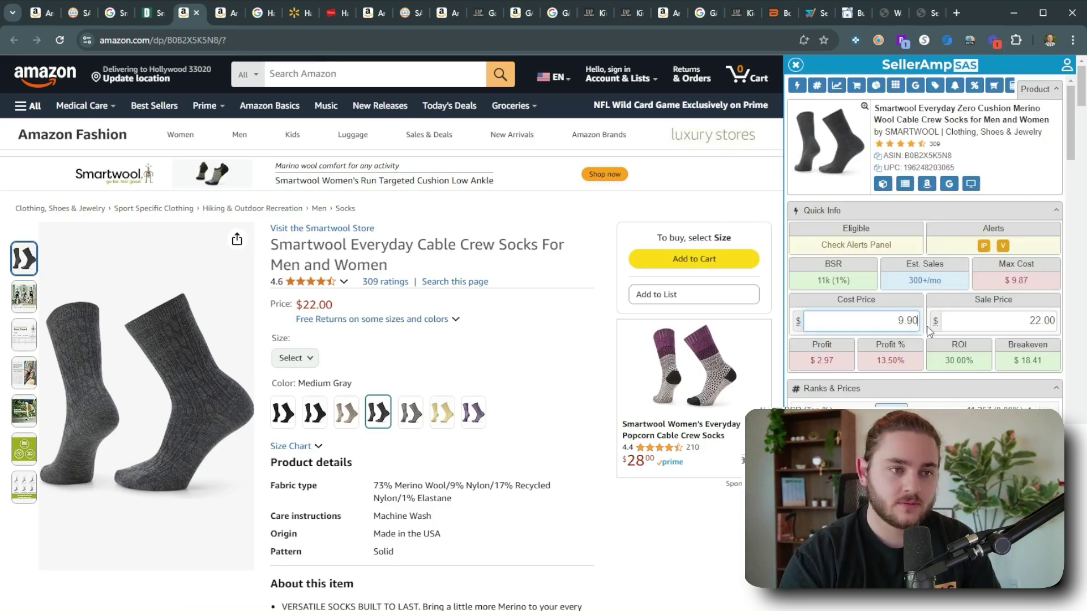
scroll(928, 331, down, 15)
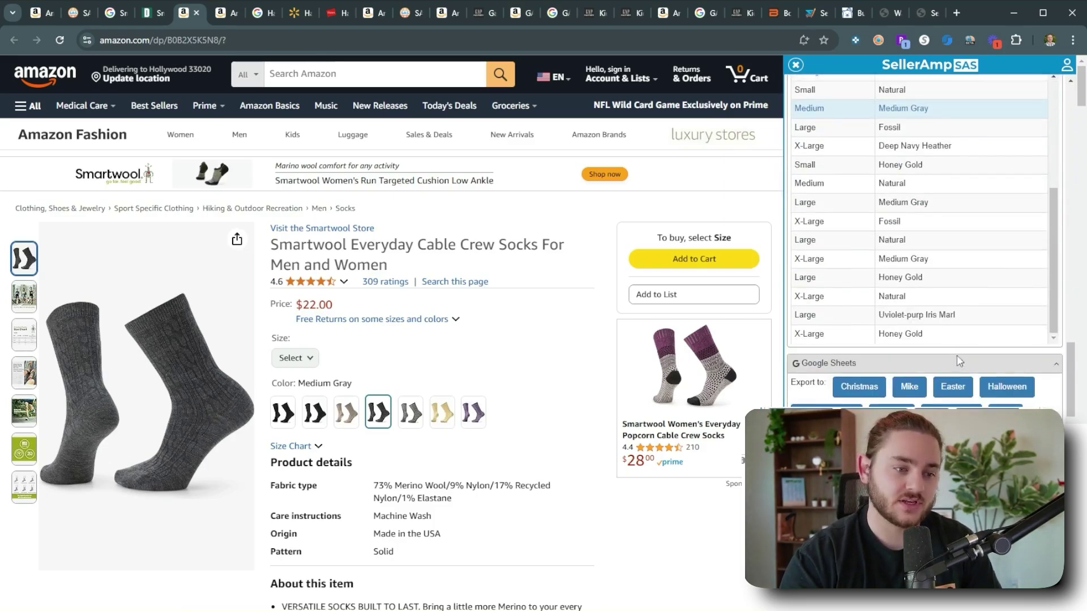
scroll(956, 355, up, 12)
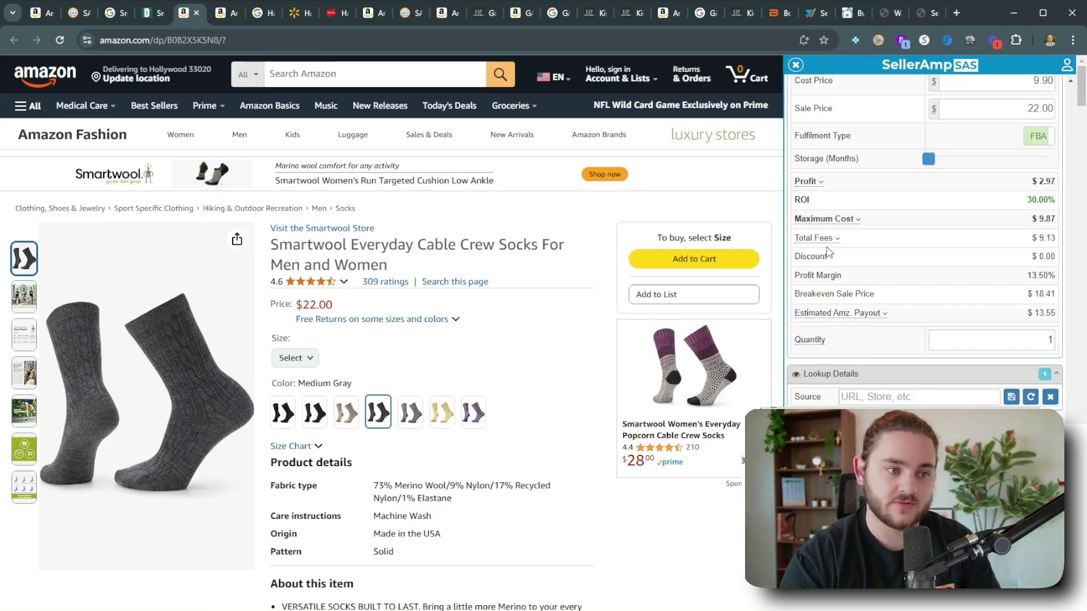
Expand Total Fees to review the $0.50 misc fee and $0.08 Inbound Shipping fee.
click(839, 237)
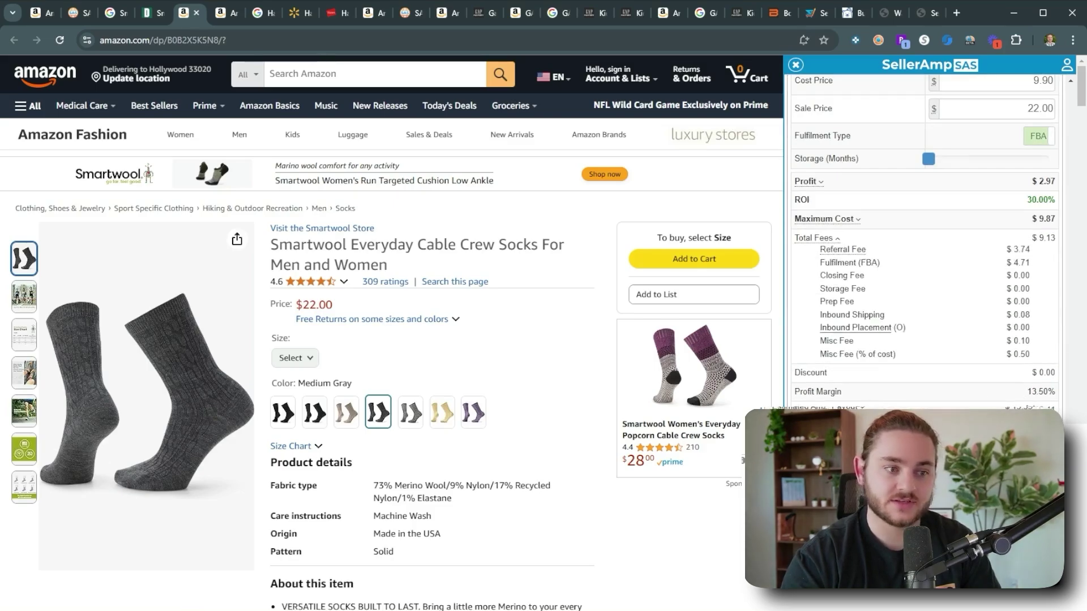
drag(1005, 354, 1030, 354)
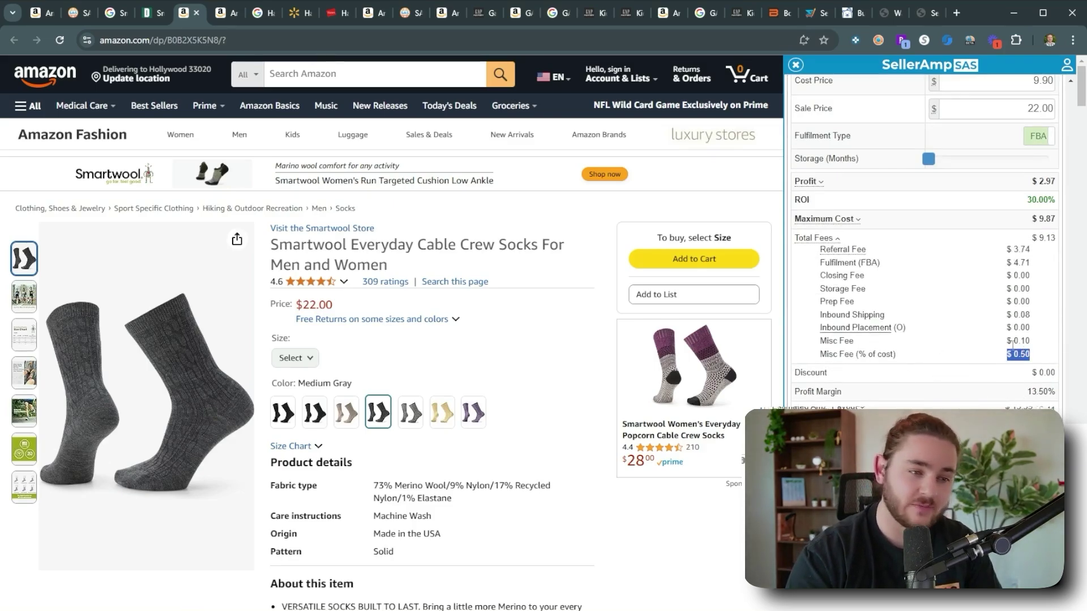
click(1008, 350)
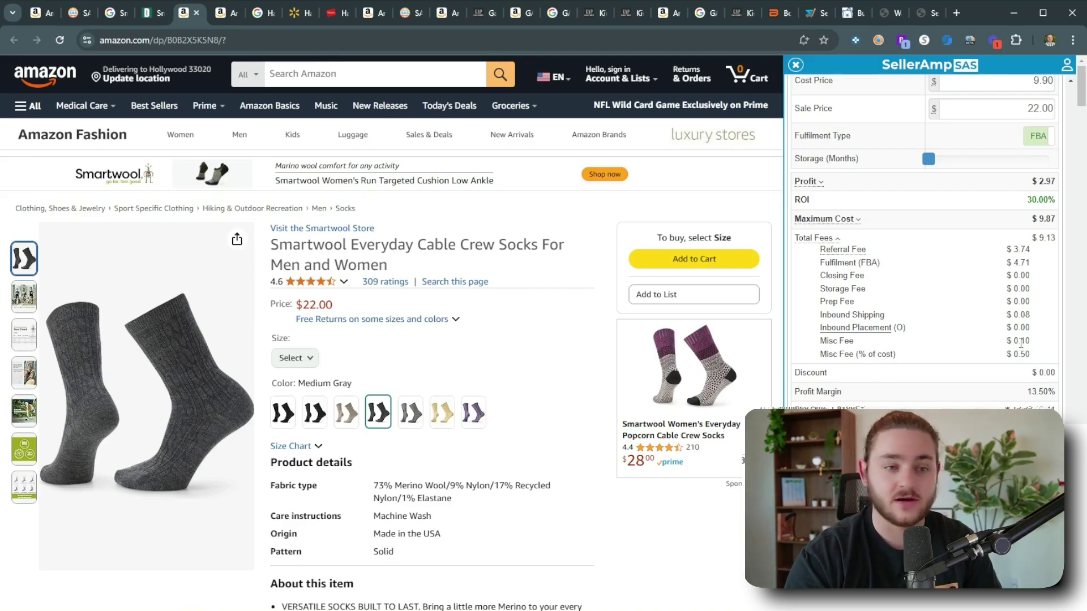
double_click(866, 314)
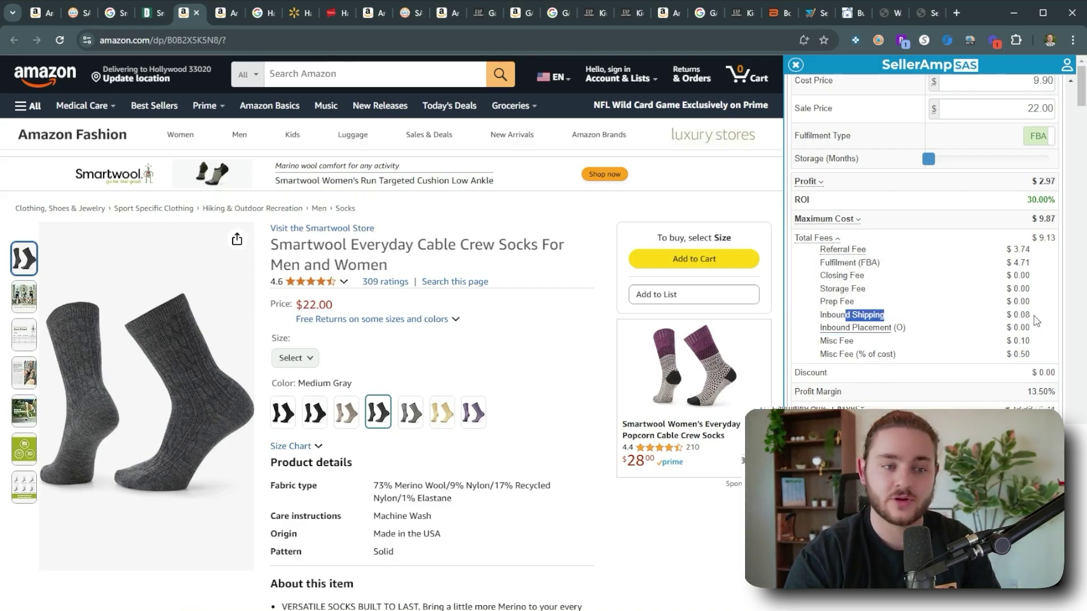
drag(1031, 315, 1005, 315)
scroll(949, 318, up, 15)
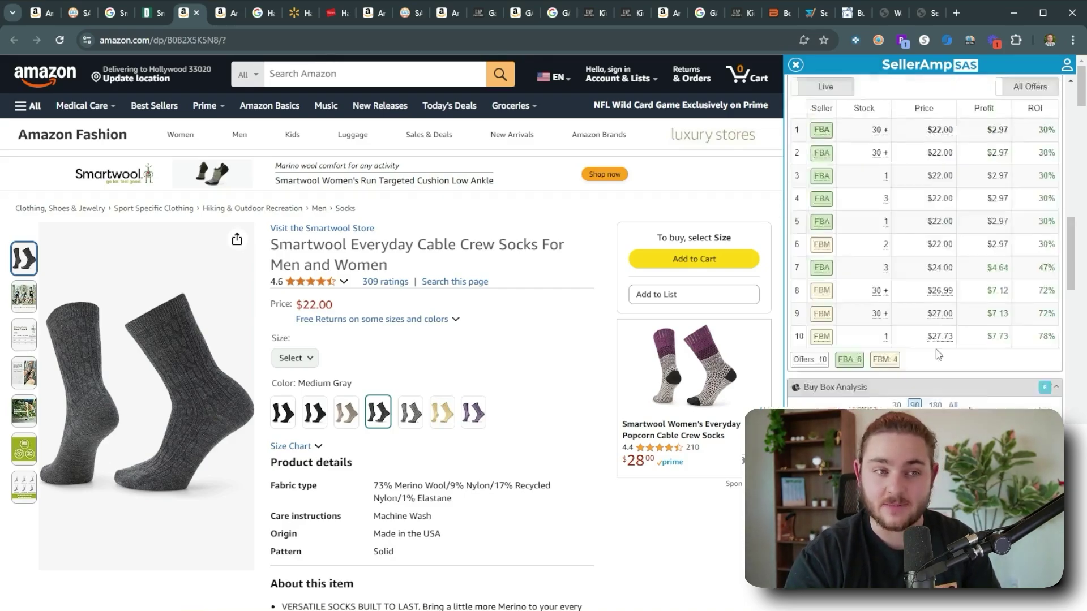
mouse_move(806, 357)
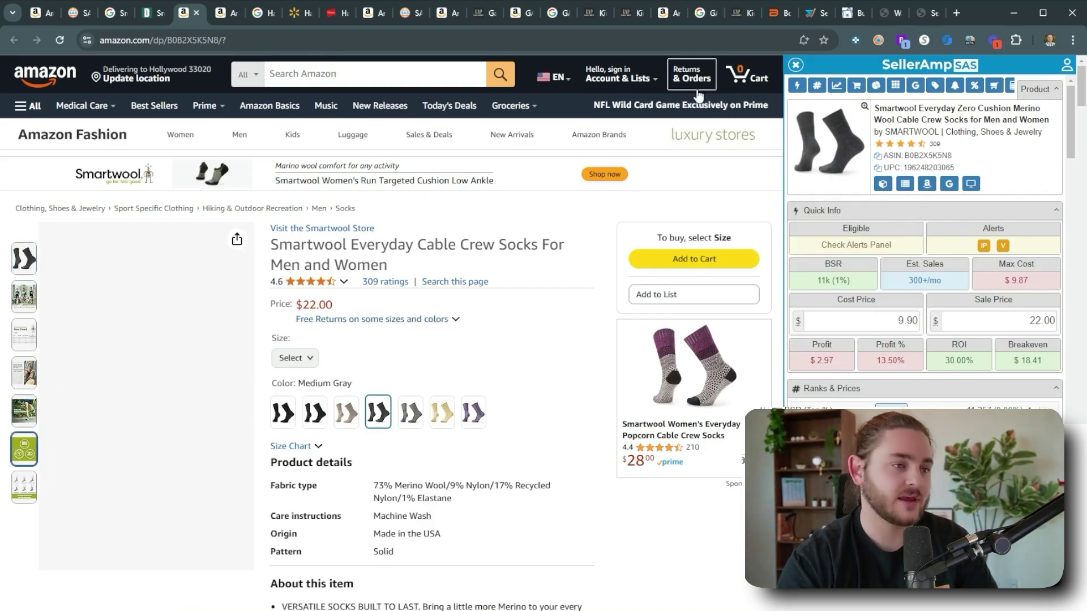
Search CardBear for 'dick' and open Dick's Sporting Goods gift cards at up to 8.70% off.
click(850, 16)
text(dick)
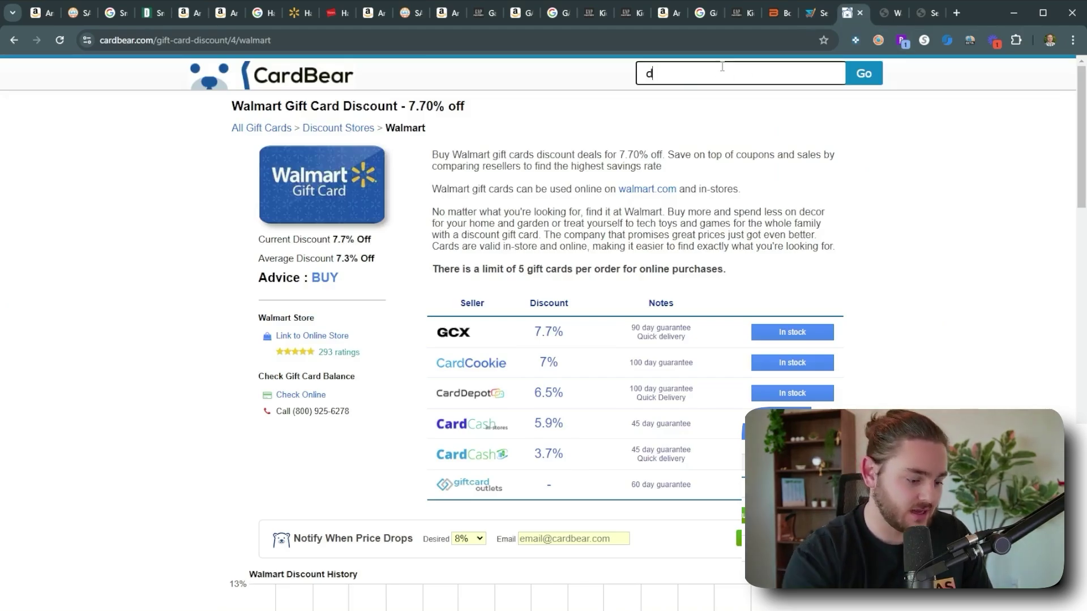
click(719, 98)
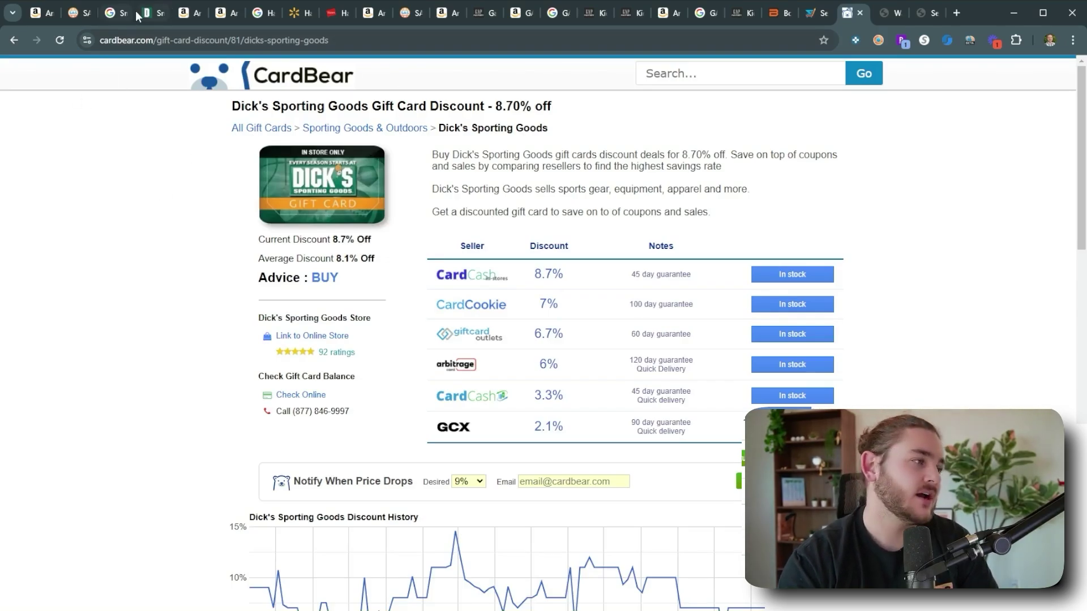
click(956, 13)
Check Cashback Monitor's Dicks Sporting Goods rates, up to 5% via Price.com, then return to SellerAmp.
text(cash)
key(Return)
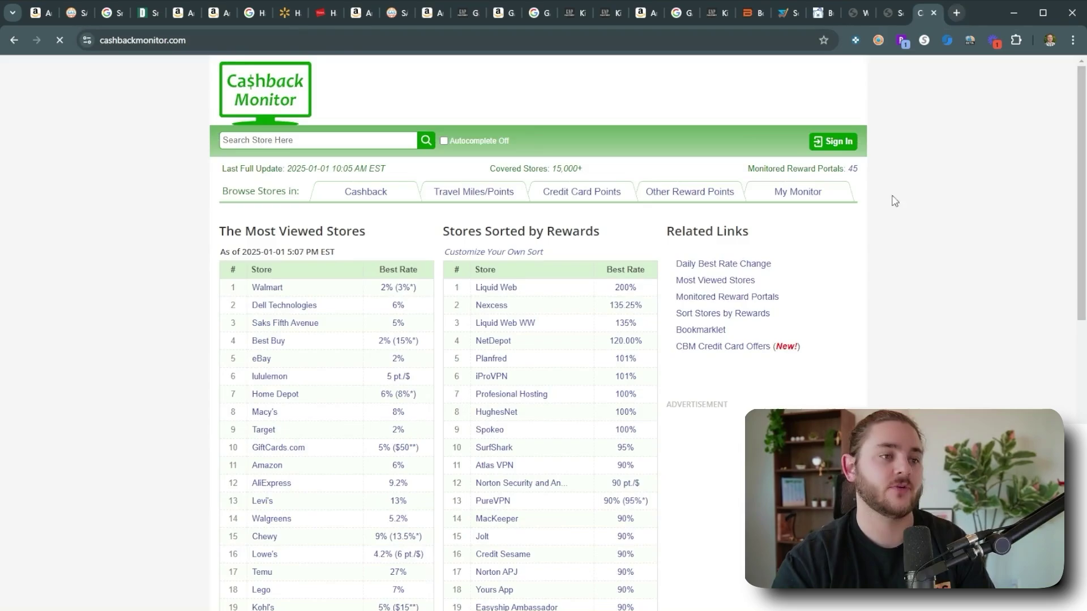
click(302, 140)
text(dick)
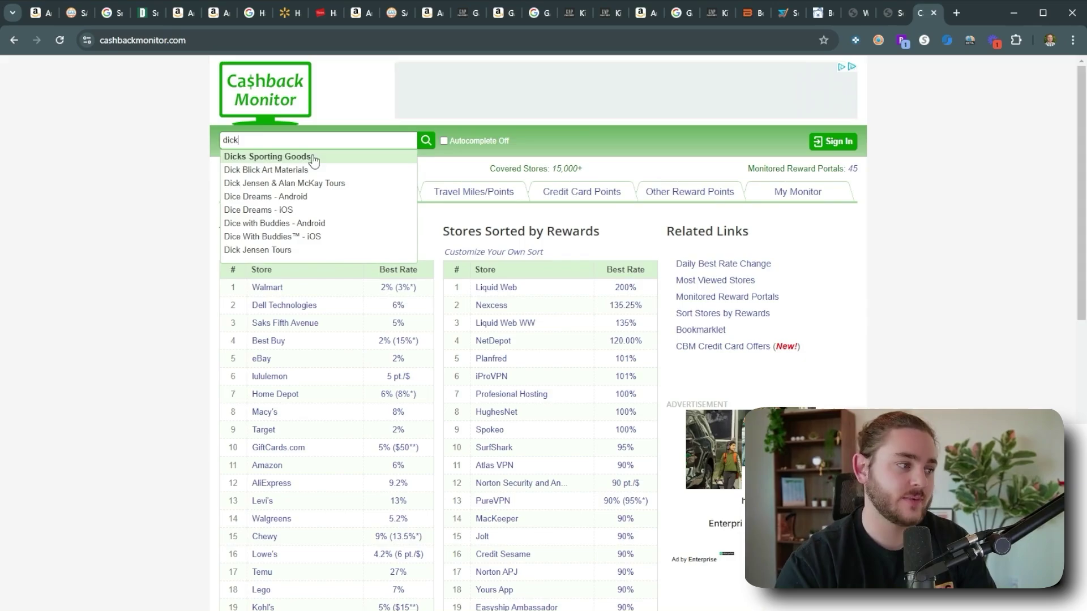
click(311, 158)
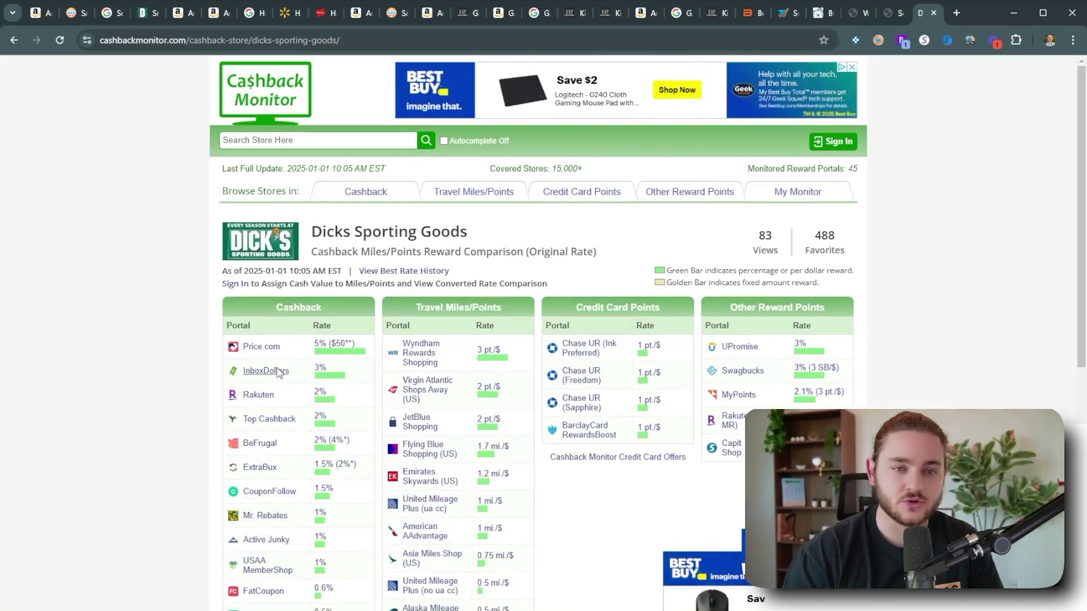
scroll(277, 372, down, 2)
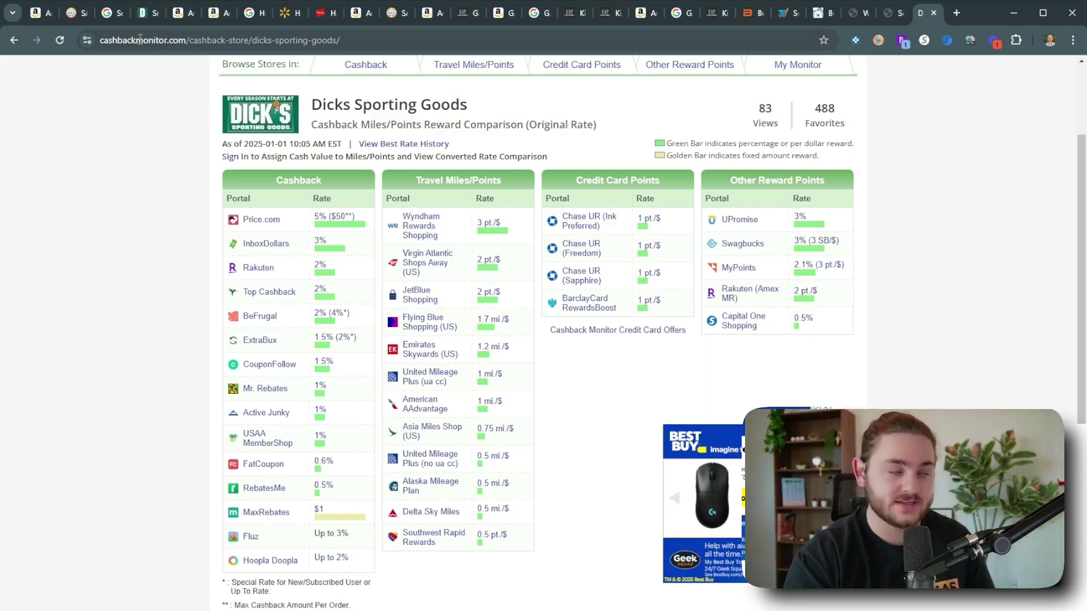
click(71, 12)
scroll(226, 396, down, 2)
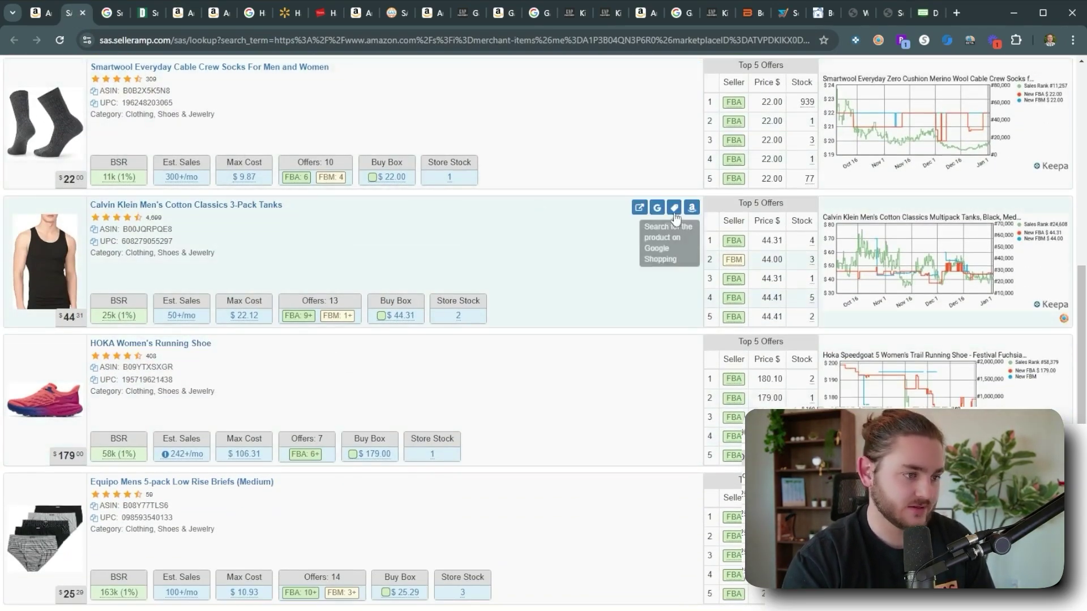
View the Calvin Klein 3-Pack Tanks Amazon listing with its $22.12 max cost, then return to Google.
click(657, 207)
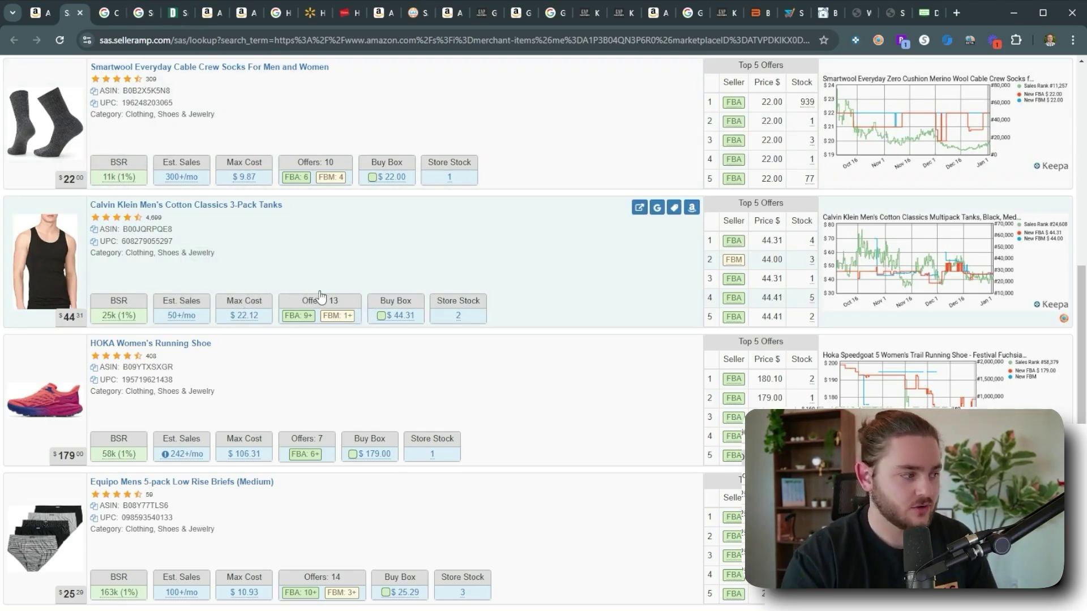
click(657, 208)
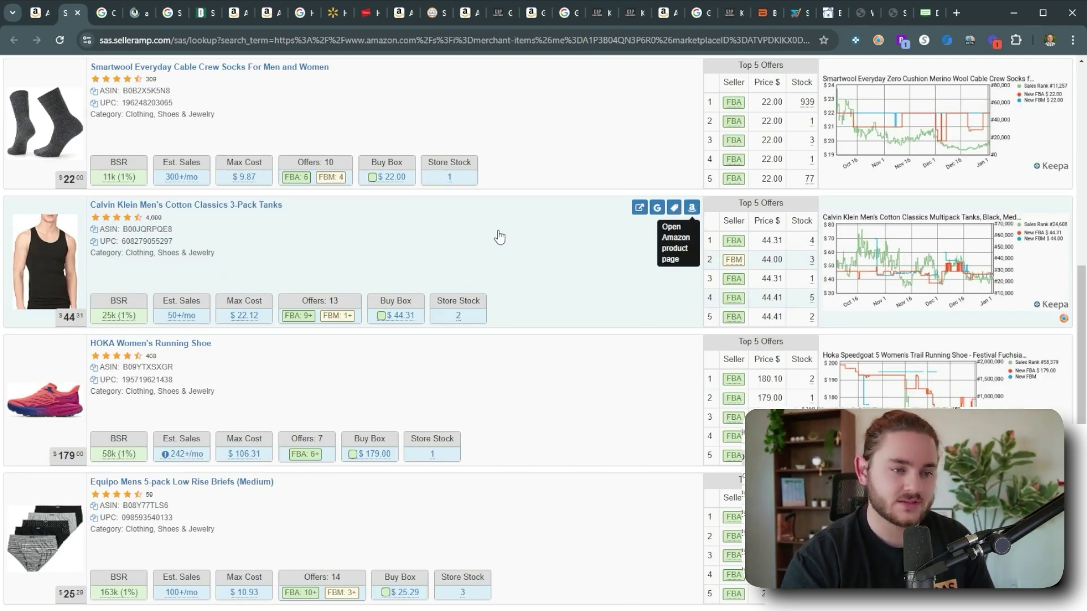
click(121, 18)
click(128, 17)
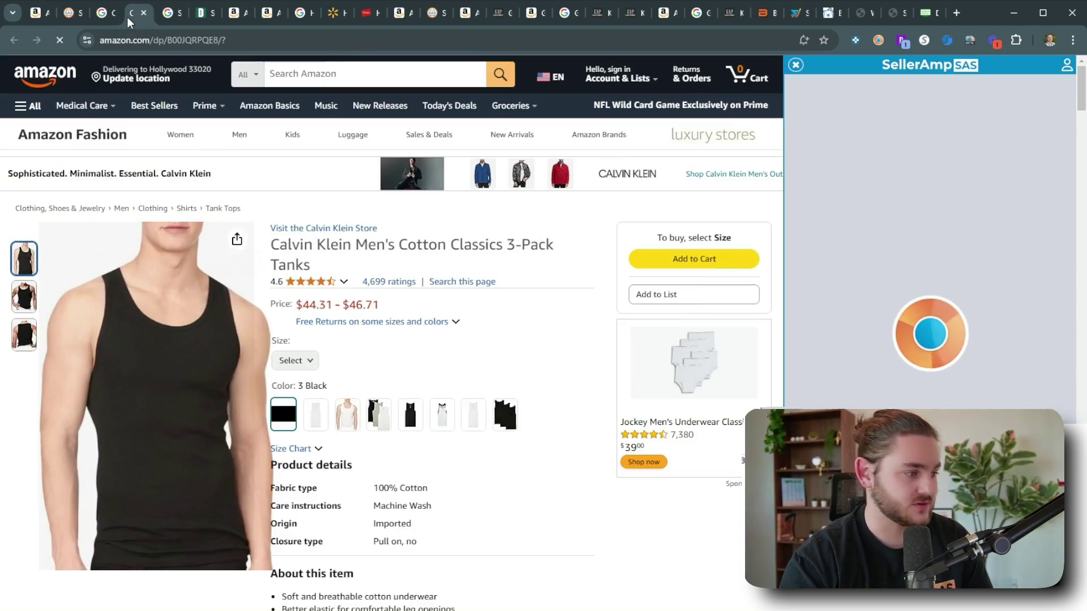
scroll(558, 300, down, 8)
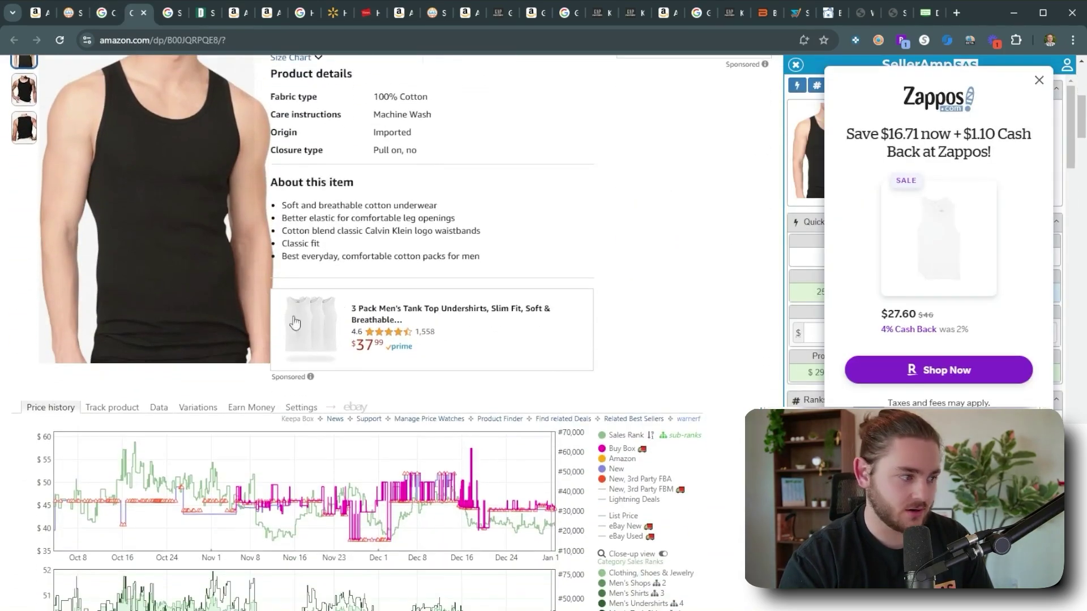
scroll(294, 323, up, 8)
click(1039, 91)
scroll(612, 305, down, 5)
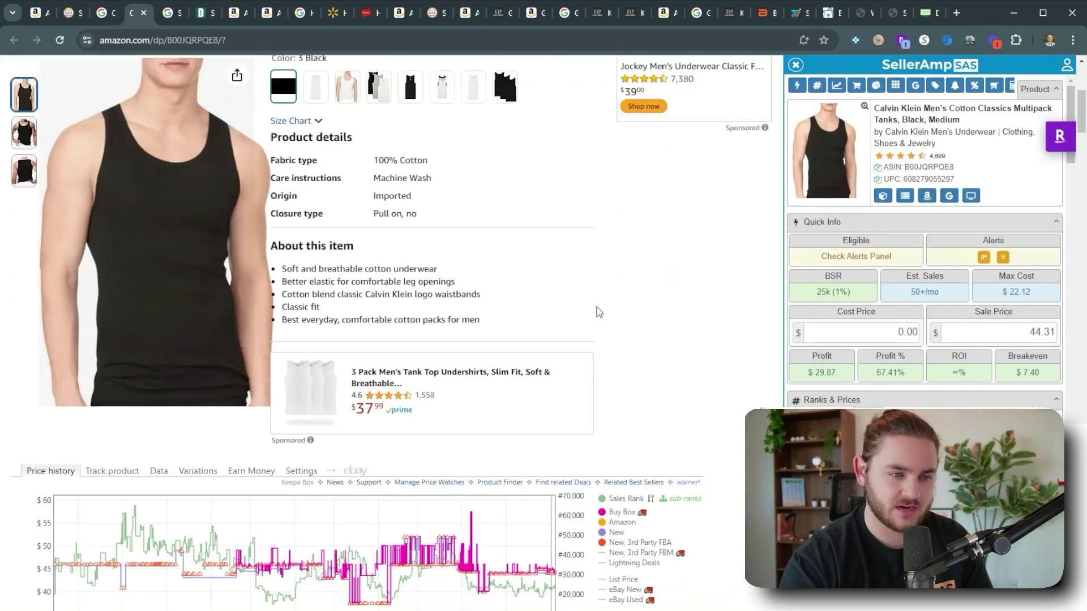
scroll(425, 364, up, 5)
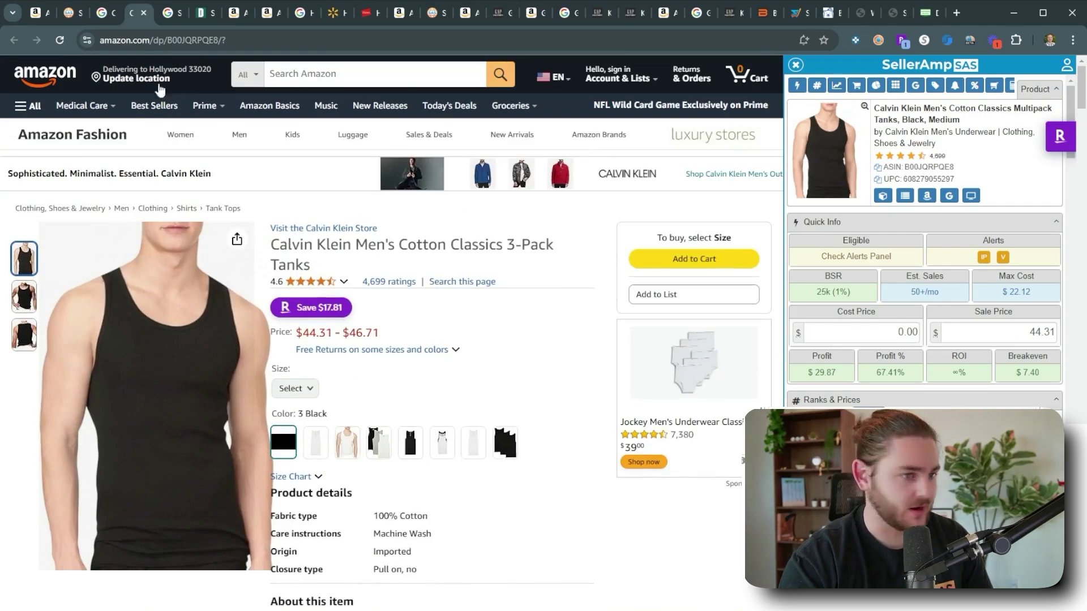
click(106, 21)
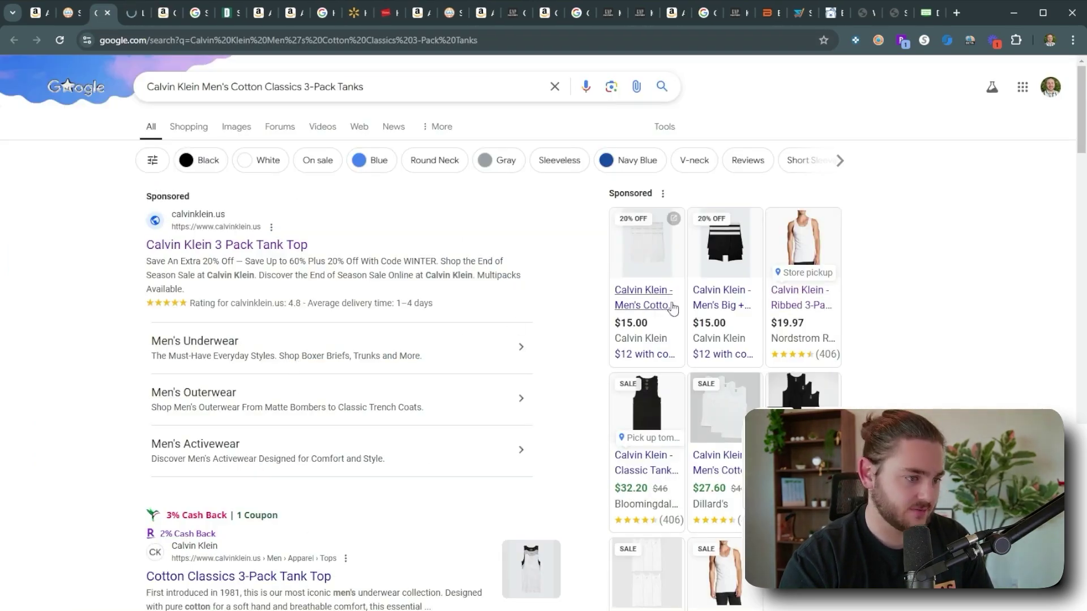
Compare the Google shopping cards and open calvinklein.us's Cotton Classics 3-Pack Tank Top result.
scroll(697, 390, down, 2)
mouse_move(652, 360)
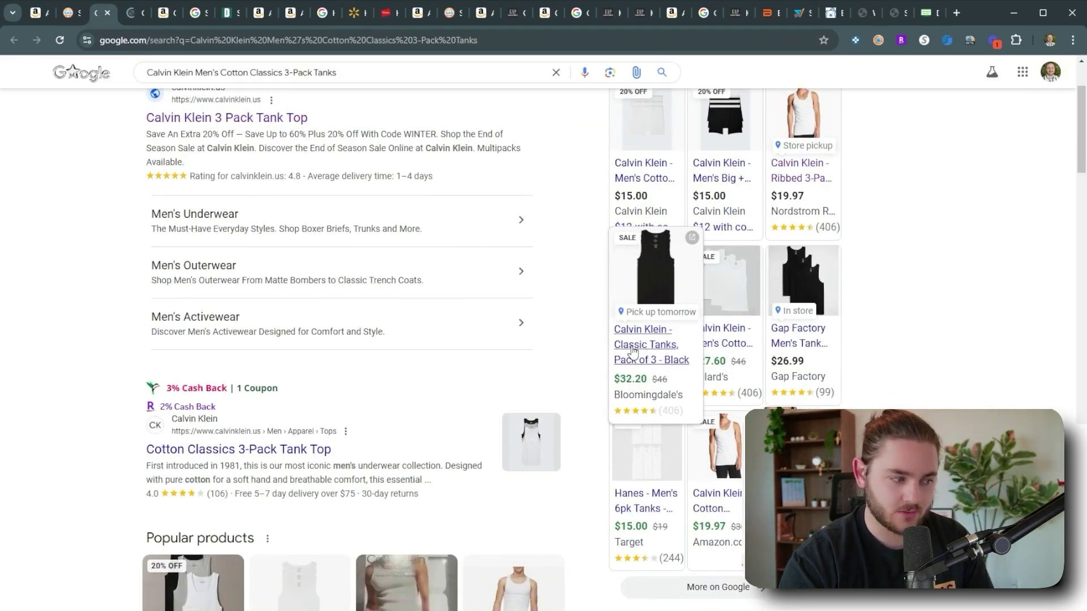
scroll(736, 351, up, 2)
mouse_move(803, 317)
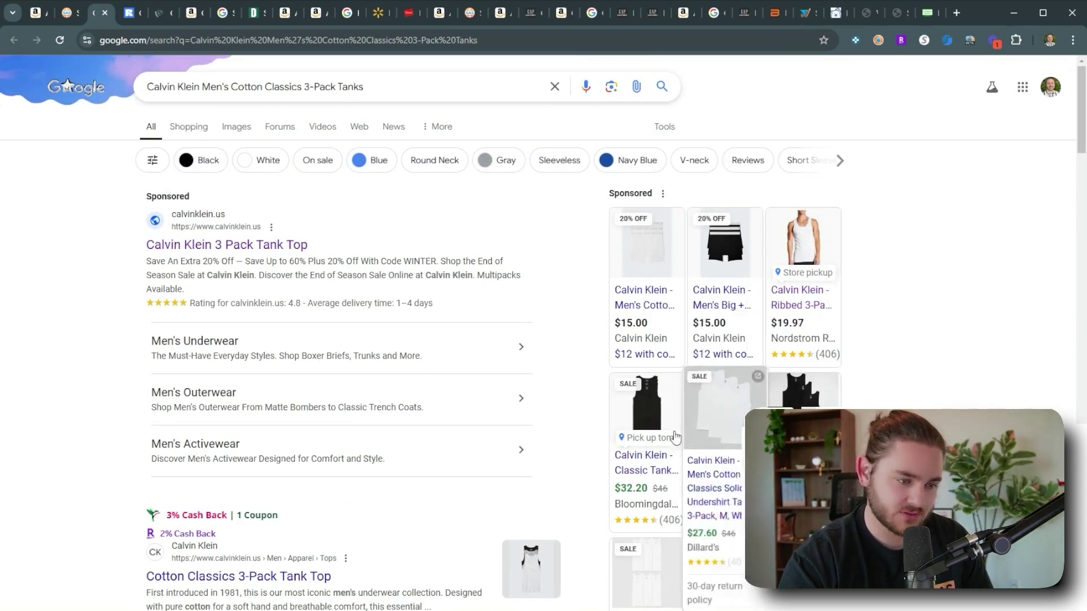
scroll(675, 437, down, 3)
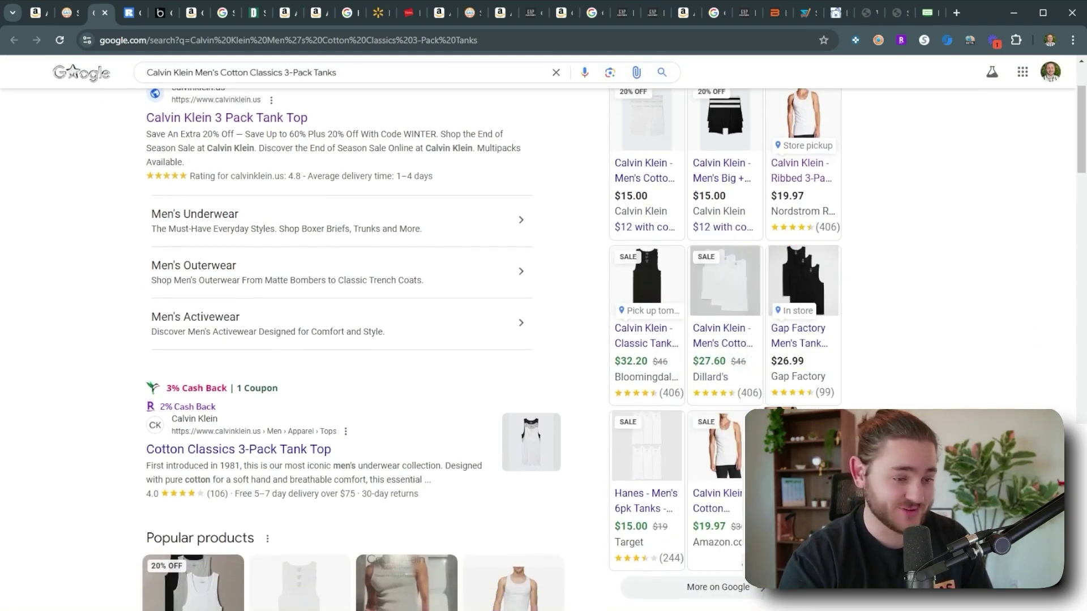
scroll(834, 358, up, 3)
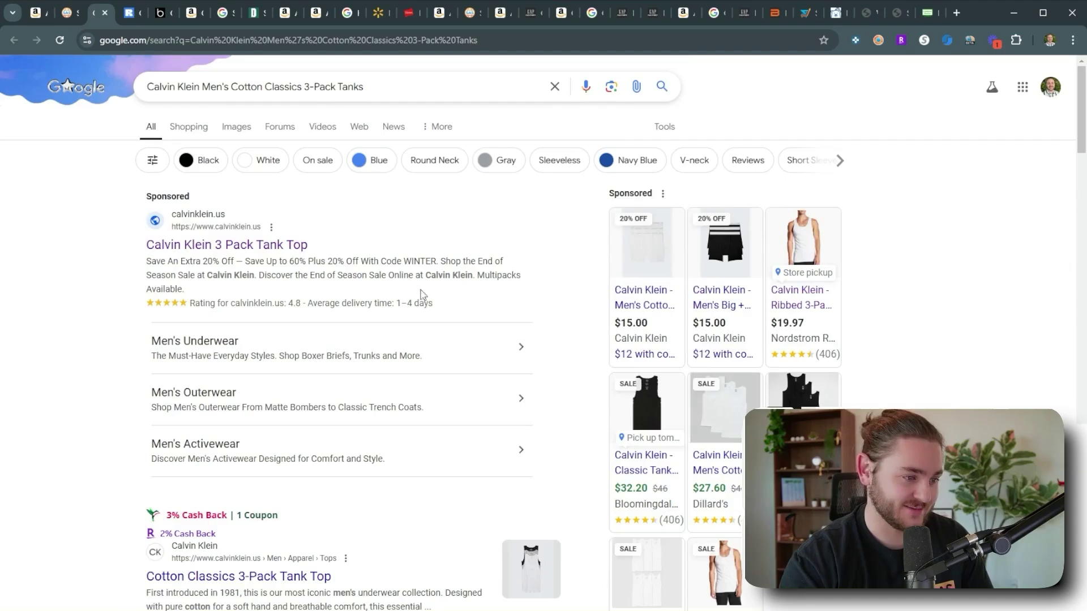
scroll(125, 251, down, 15)
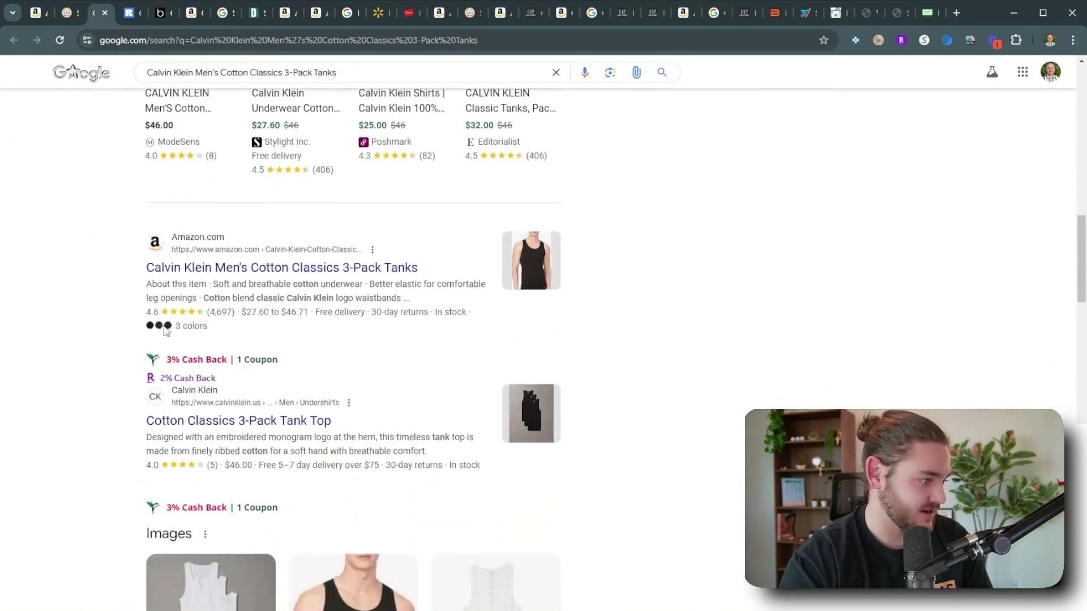
click(234, 422)
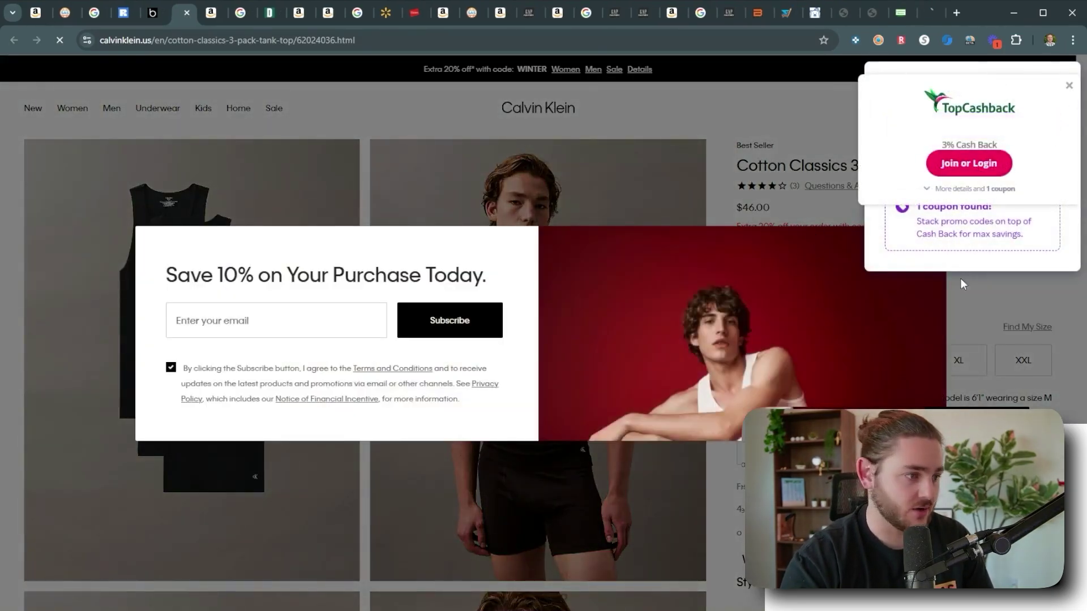
Close the cashback popup and highlight the $46.00 tank's 'Extra 20% off' promo before returning to SellerAmp.
click(1068, 86)
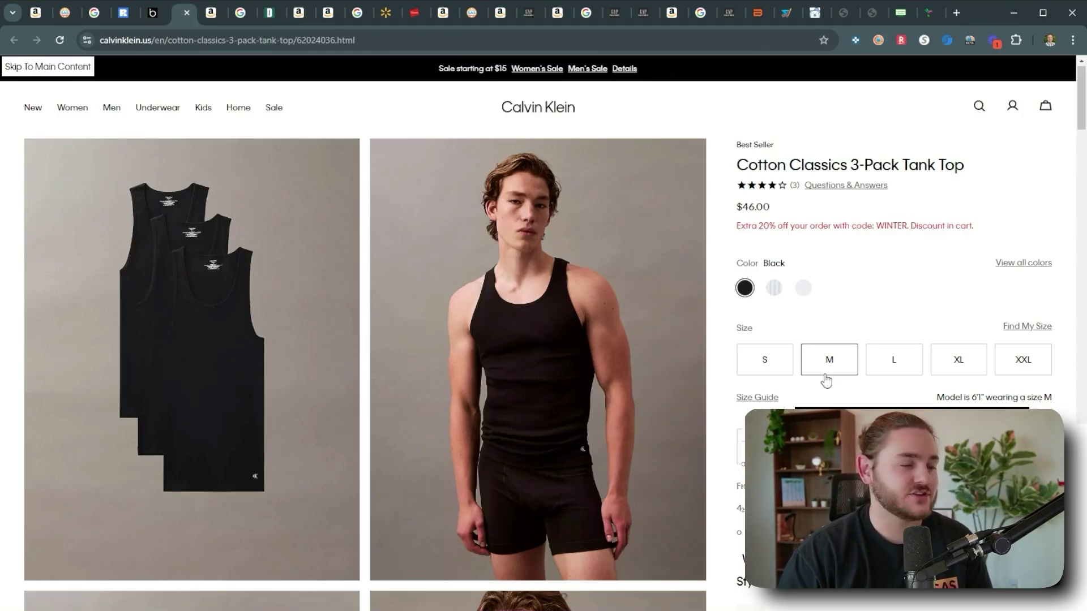
drag(737, 227, 794, 229)
click(795, 229)
triple_click(769, 228)
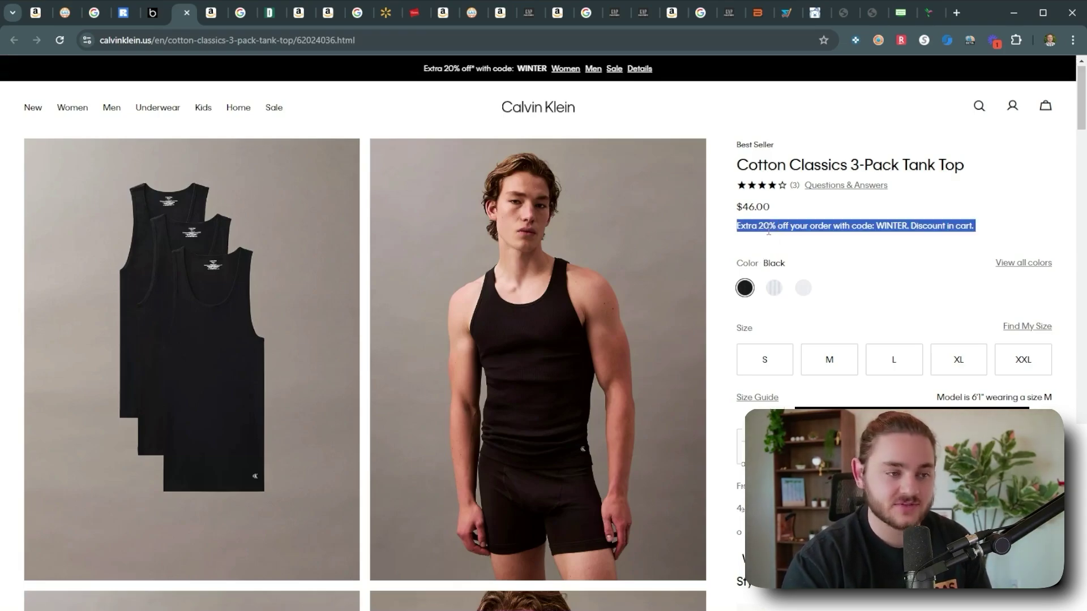
click(769, 231)
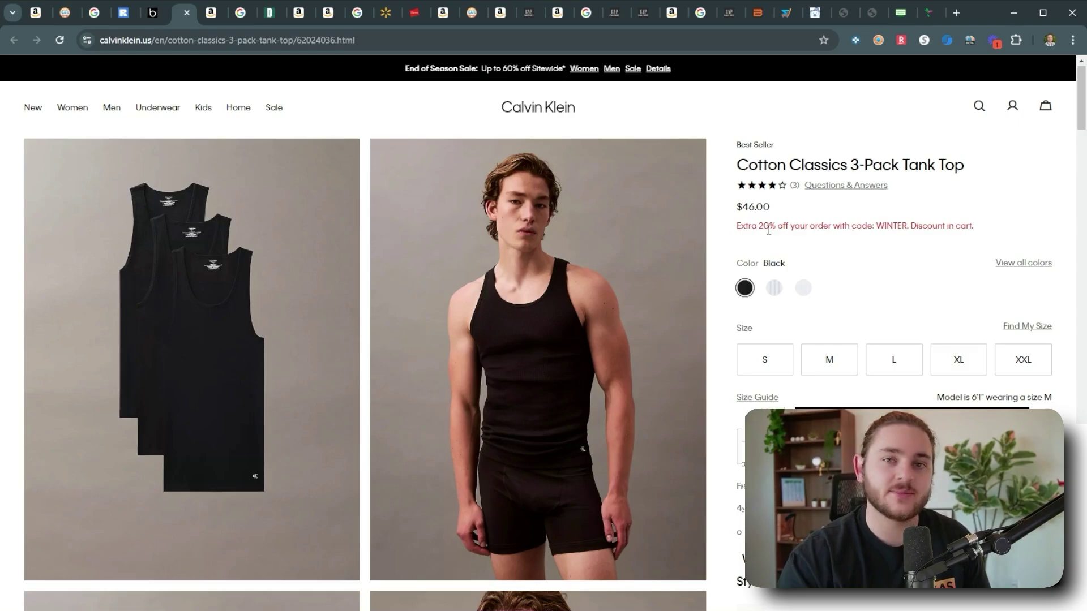
key(ctrl+2)
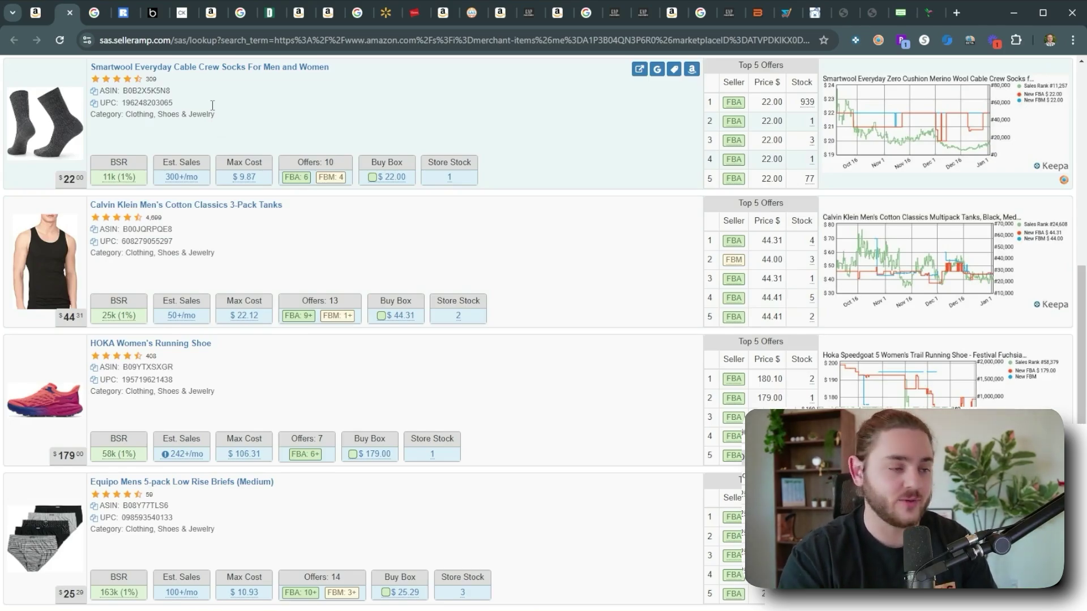
Review Nordstrom Rack's $19.97 3-Pack Cotton Ribbed Tanks product page.
click(108, 17)
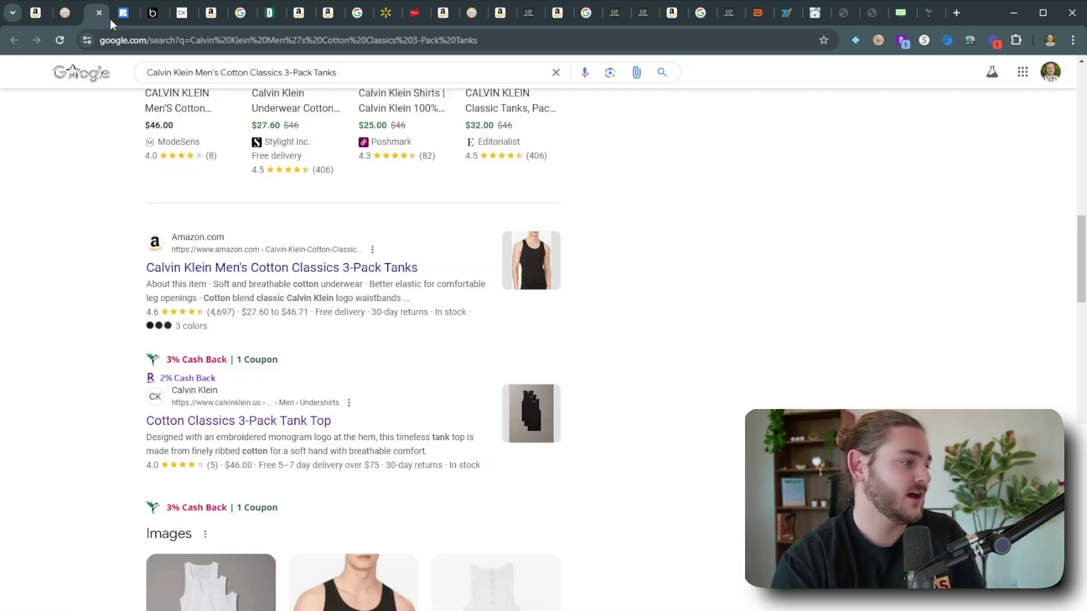
click(124, 16)
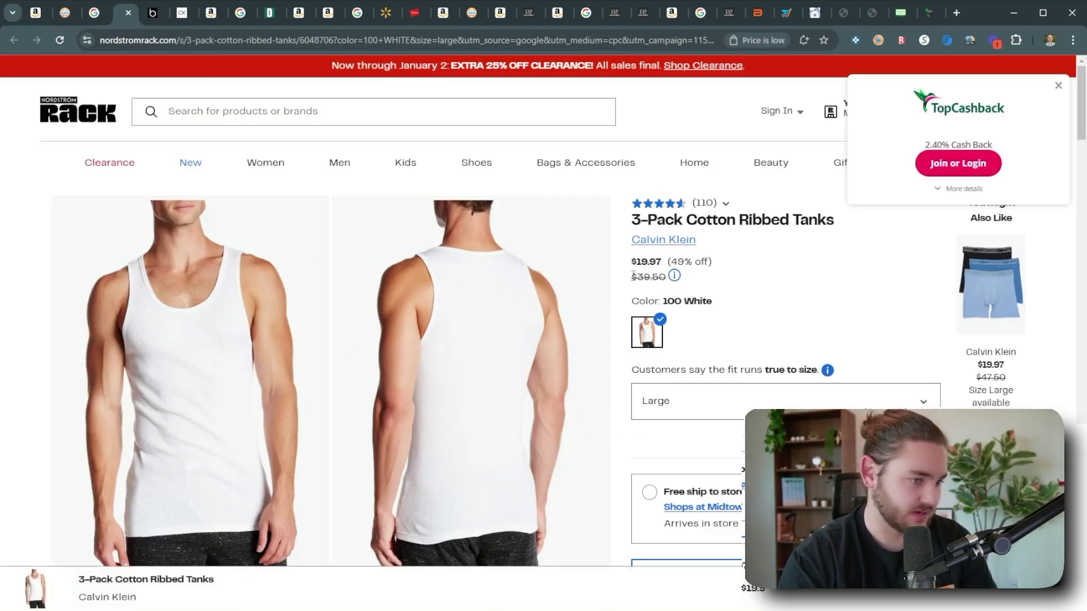
scroll(638, 252, down, 6)
scroll(724, 265, up, 6)
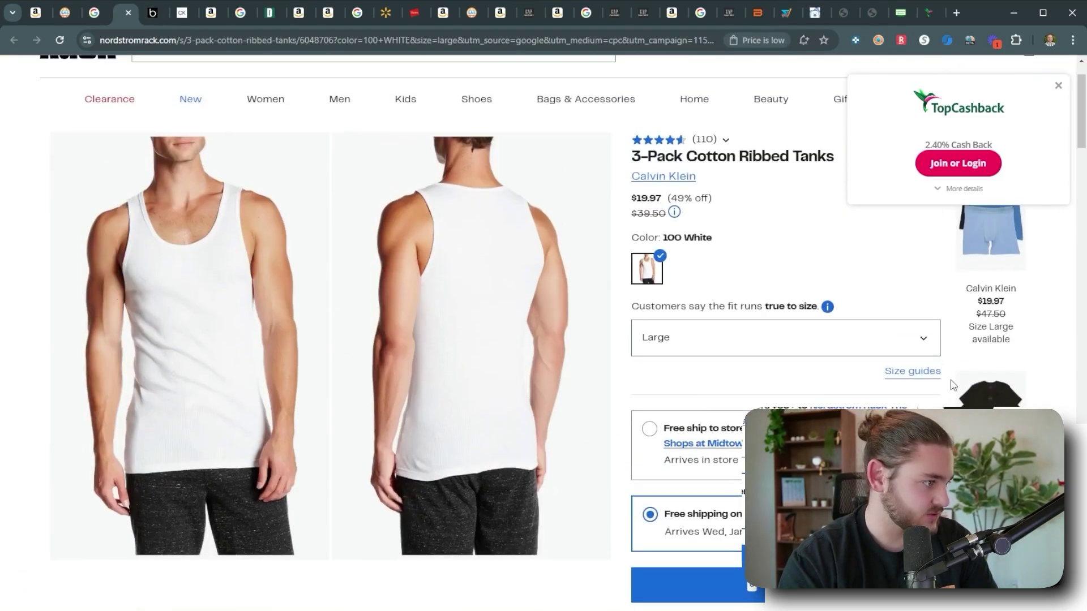
double_click(709, 220)
Reopen the Calvin Klein tanks' Amazon page from SellerAmp in a new tab beside the others.
click(153, 12)
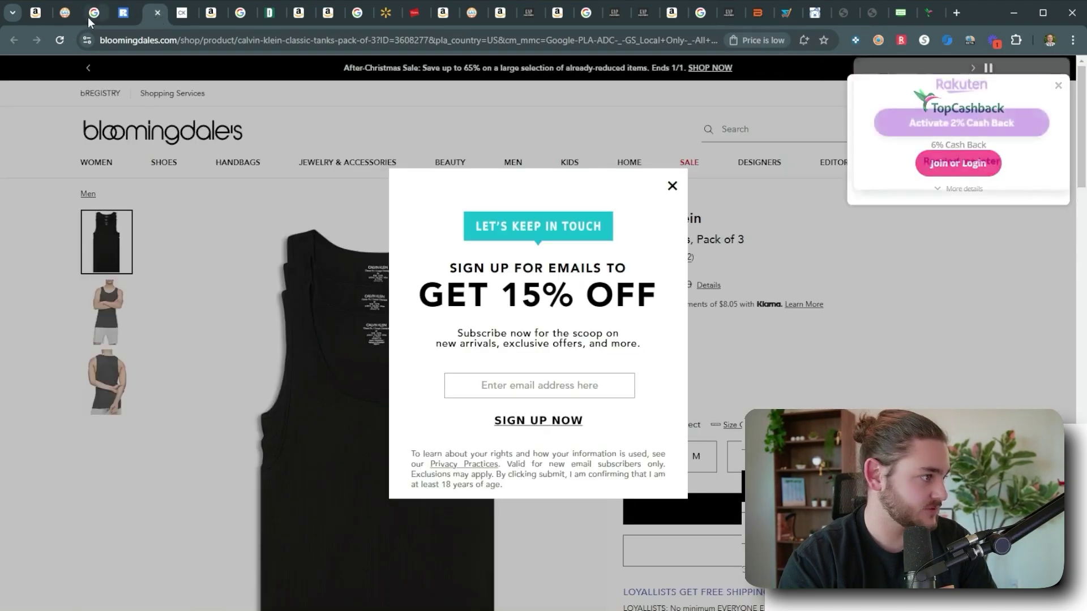
click(65, 13)
click(656, 207)
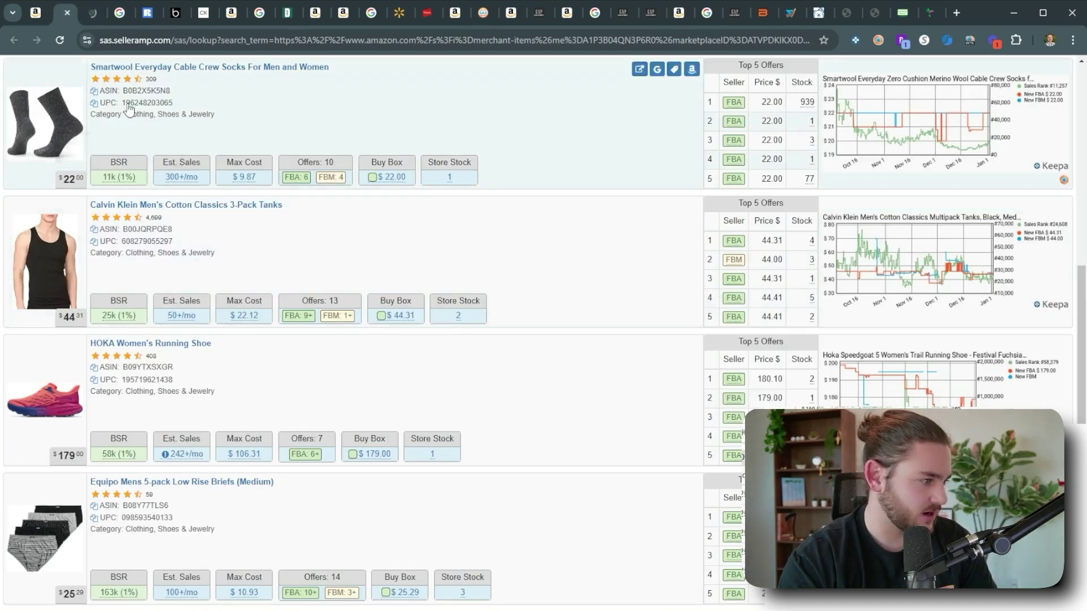
drag(93, 19, 122, 17)
click(148, 15)
click(120, 14)
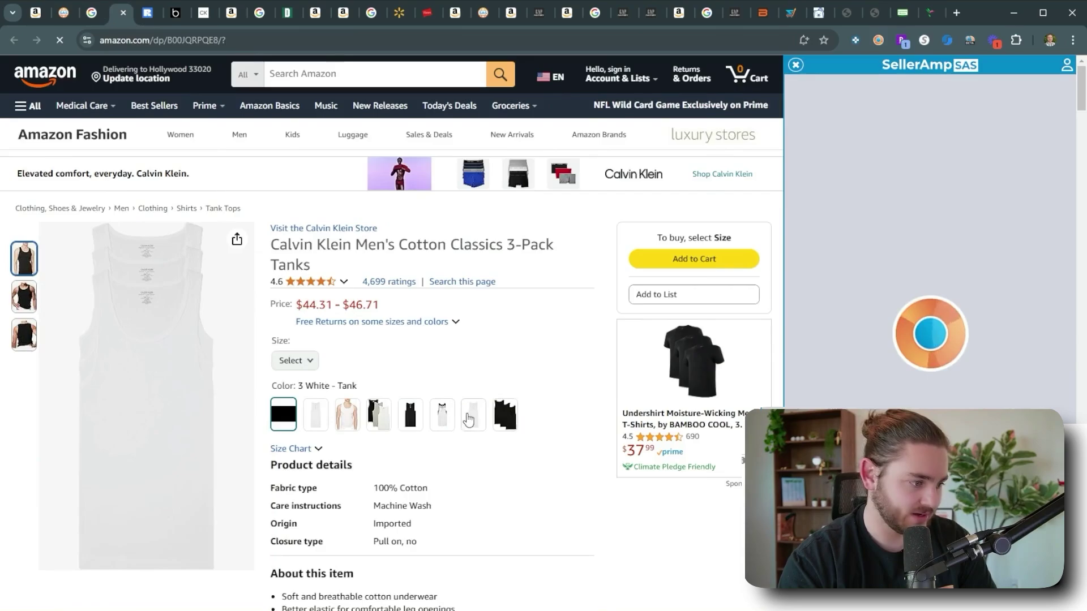
Dismiss the Zappos offer and look over the tank listing's available sizes.
click(1039, 80)
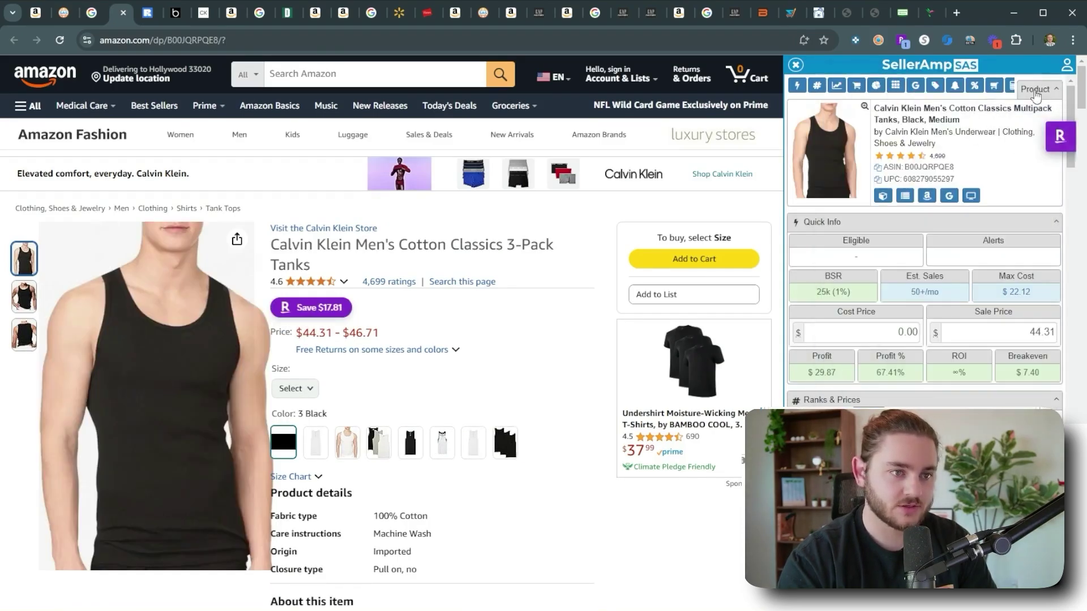
click(294, 388)
click(343, 453)
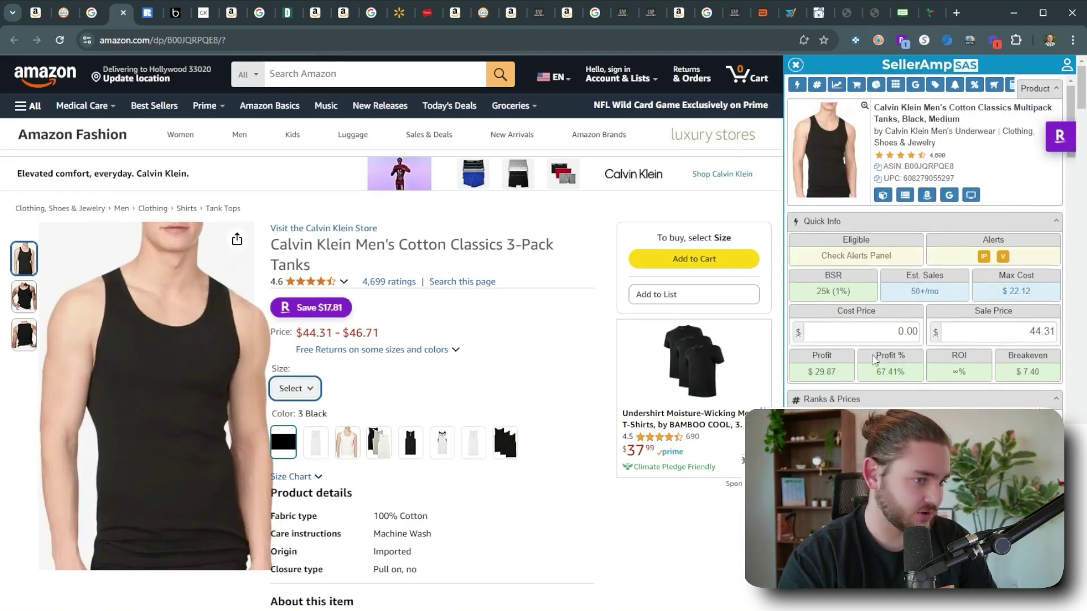
scroll(932, 383, down, 6)
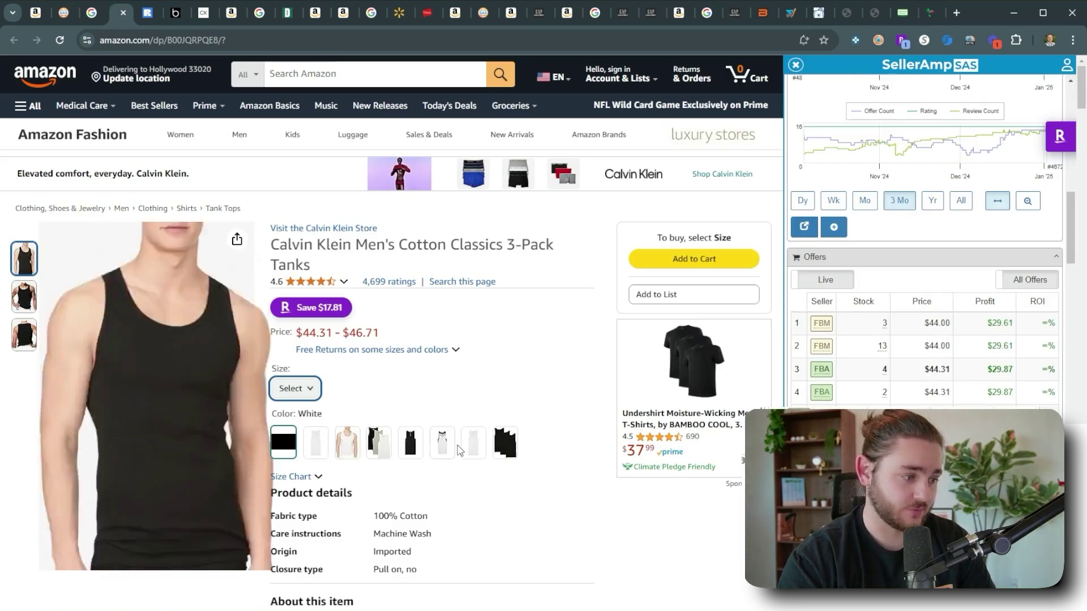
scroll(963, 373, up, 8)
scroll(358, 317, down, 6)
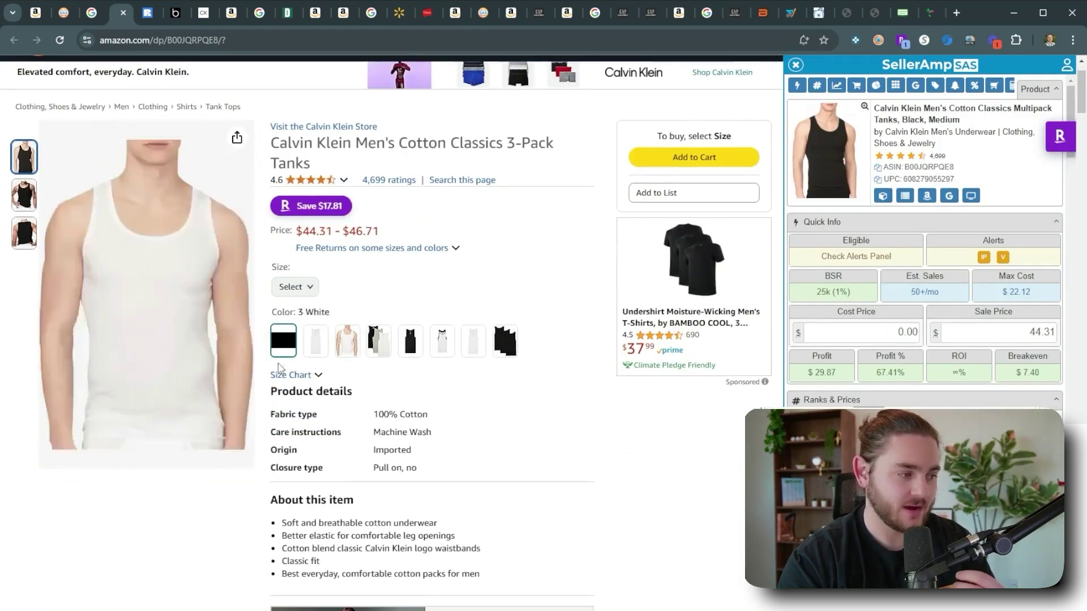
scroll(367, 285, down, 3)
scroll(227, 391, up, 1)
List all 21 variations in Keepa and open the White, Small 3 Pack Tank Tops row separately.
click(198, 412)
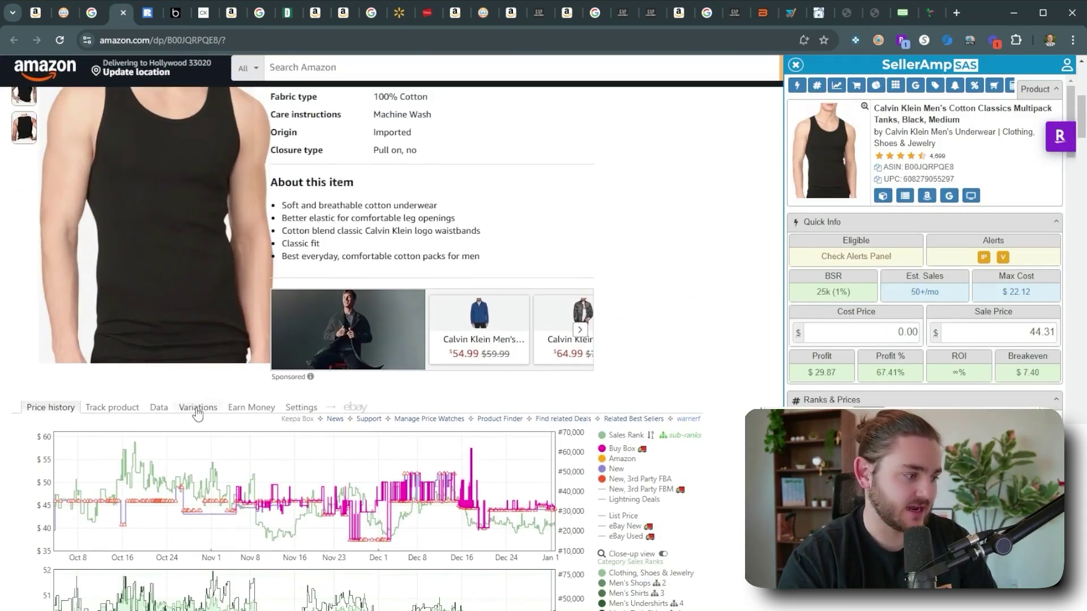
scroll(480, 300, down, 1)
scroll(480, 300, down, 1)
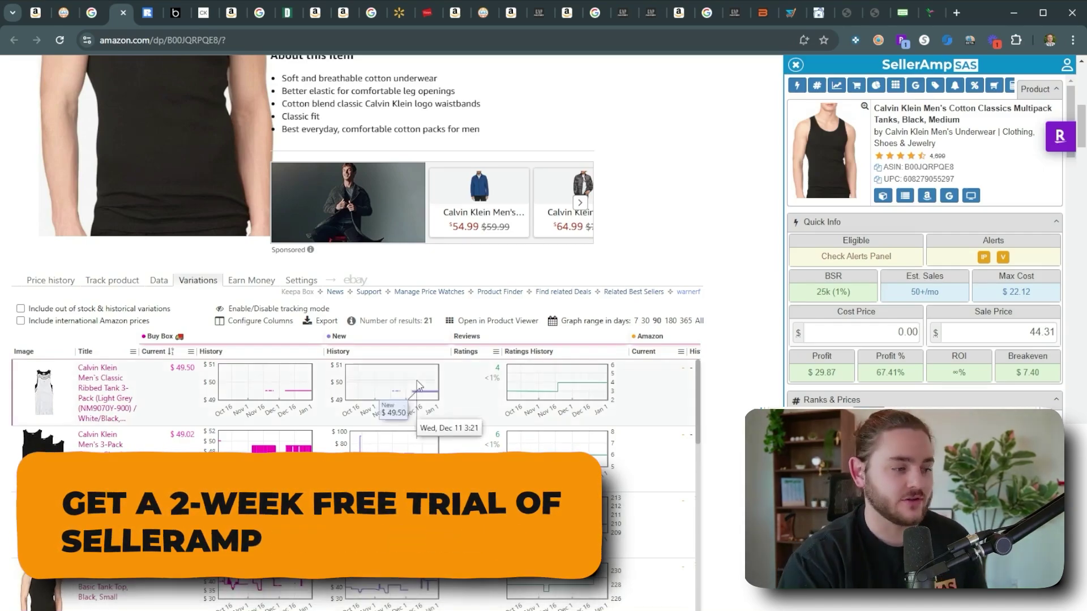
scroll(286, 459, down, 1)
scroll(286, 460, down, 3)
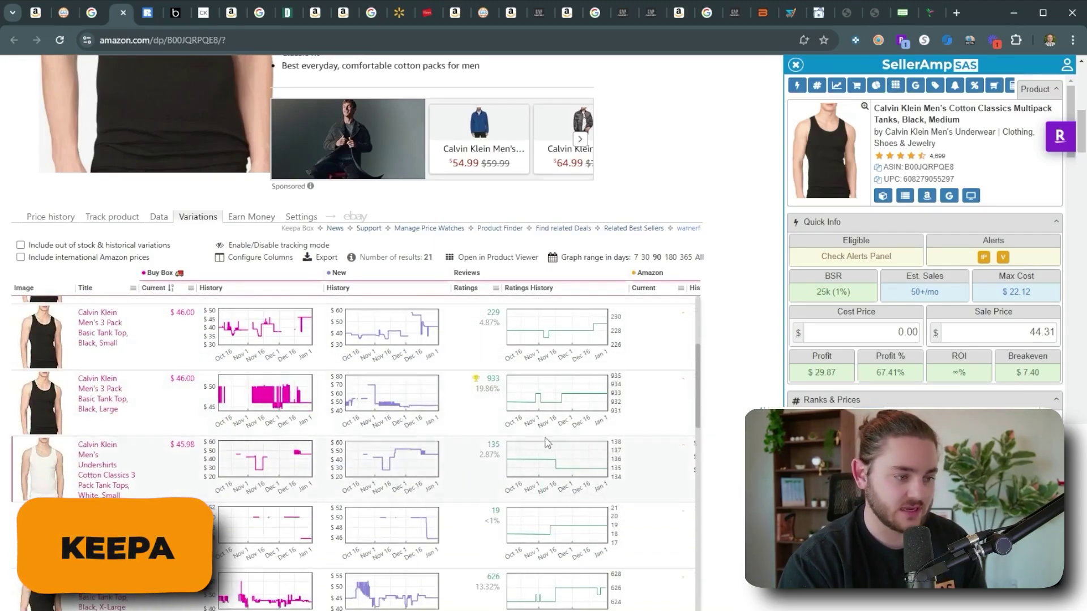
scroll(255, 413, up, 3)
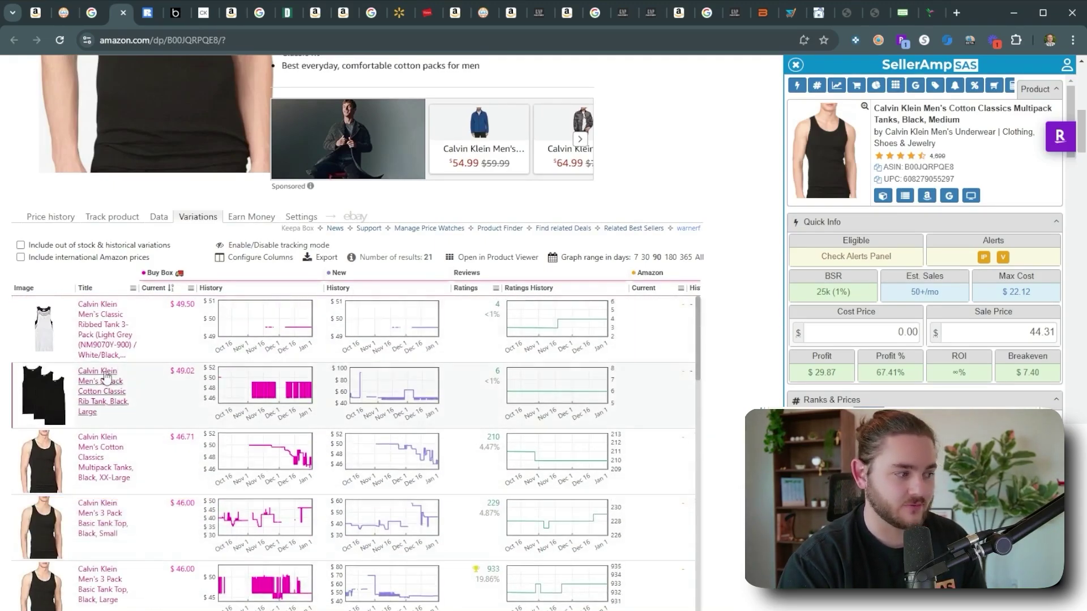
scroll(170, 396, down, 4)
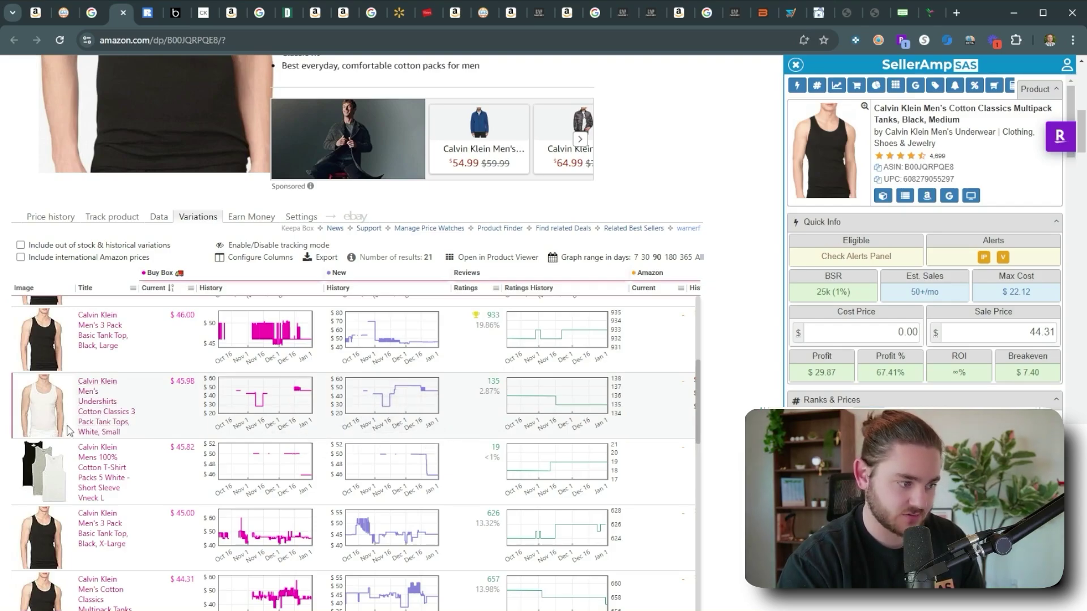
middle_click(99, 426)
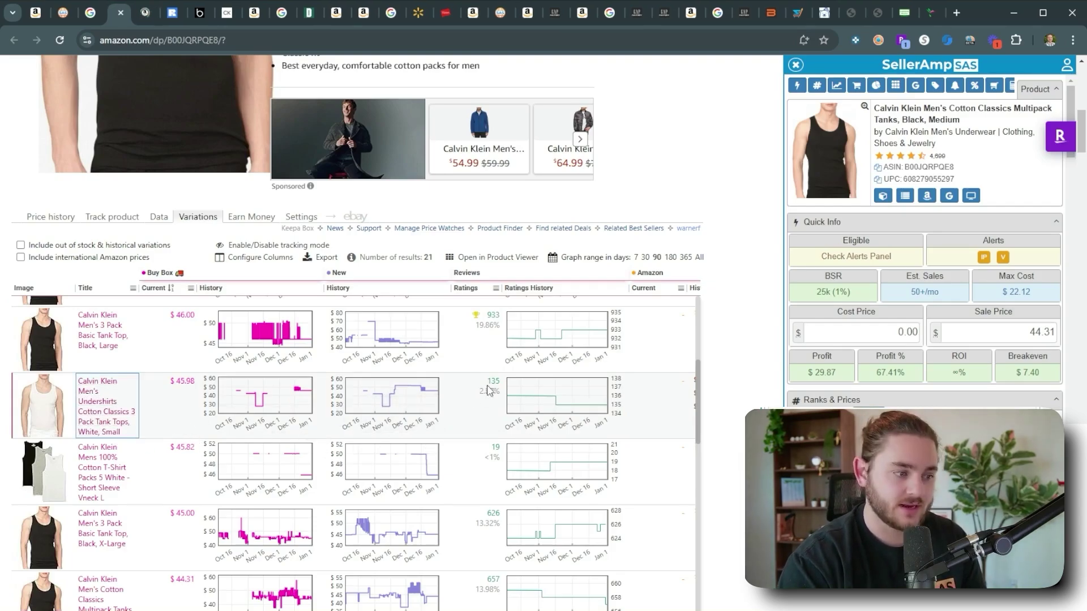
Open the white tank listing and select size Small on the Nordstrom Rack page.
click(144, 12)
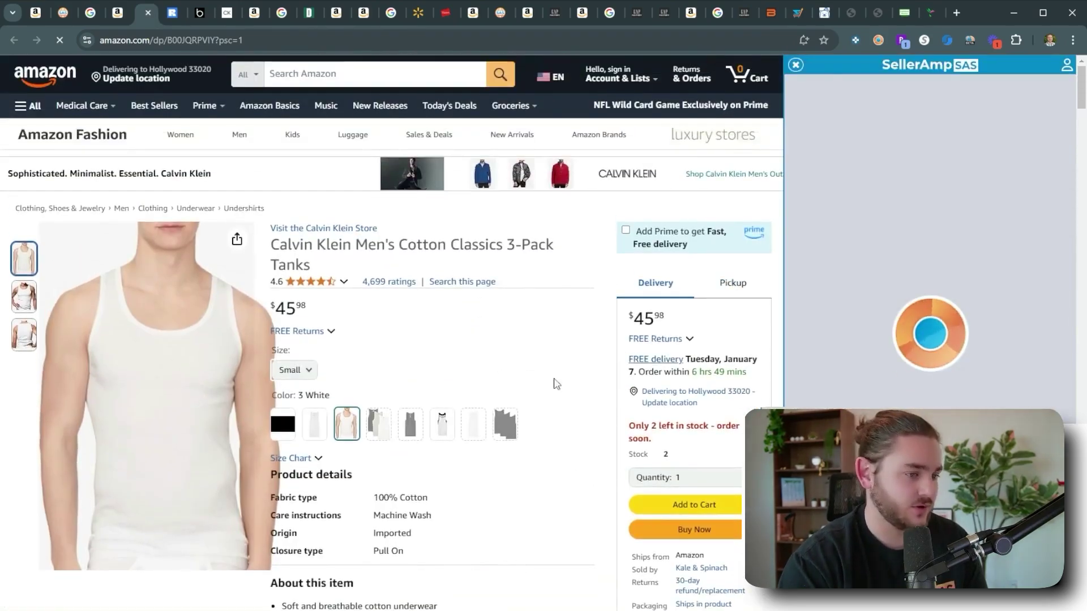
click(172, 12)
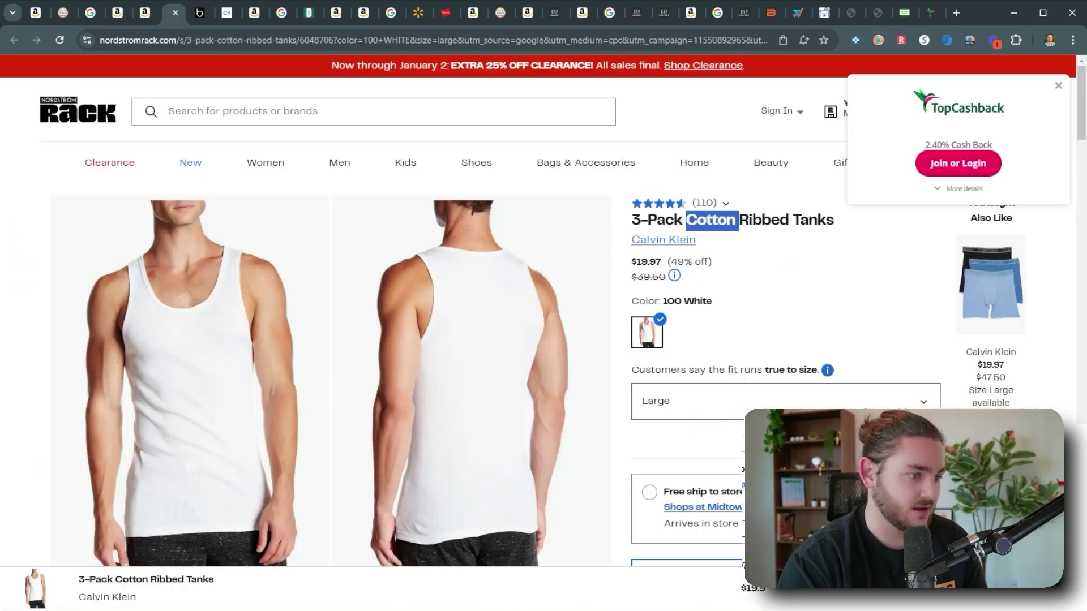
click(684, 416)
click(716, 346)
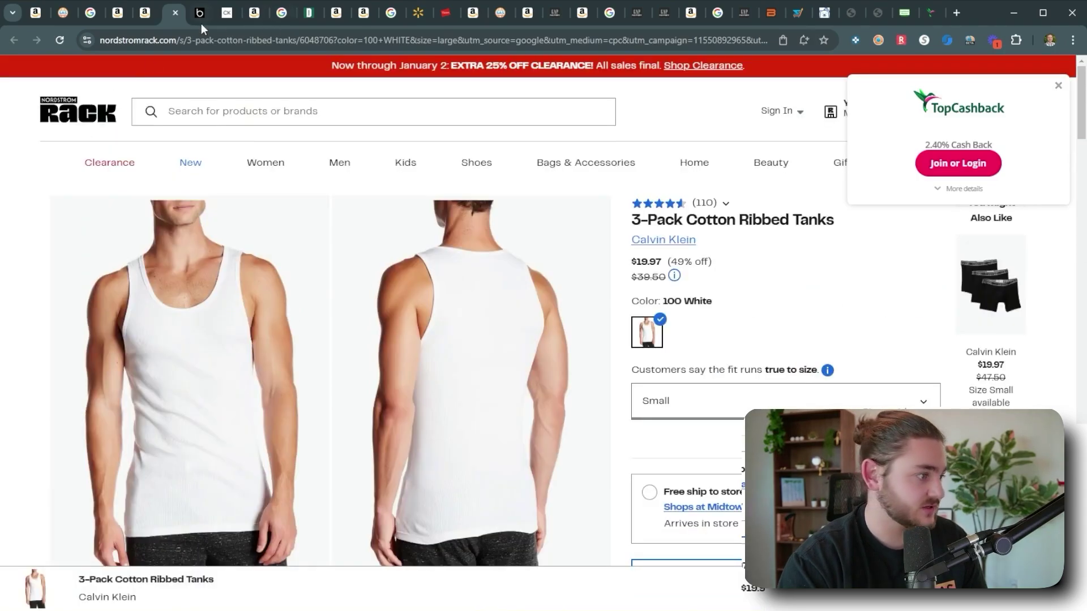
click(201, 22)
Compare product details such as the 100% cotton fabric between Amazon and Nordstrom Rack.
click(136, 16)
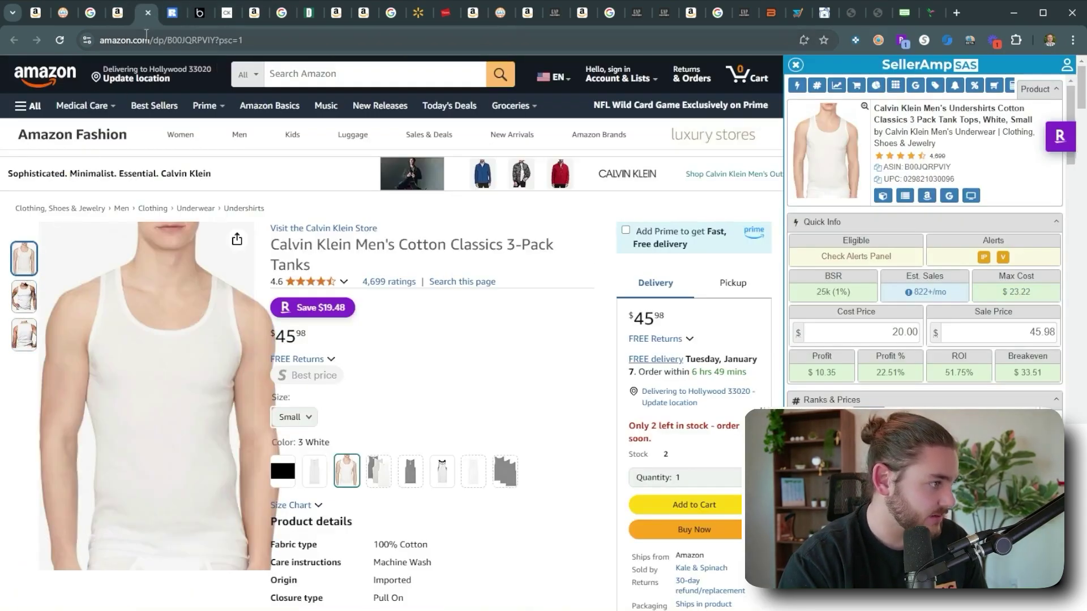
click(168, 21)
scroll(436, 364, down, 8)
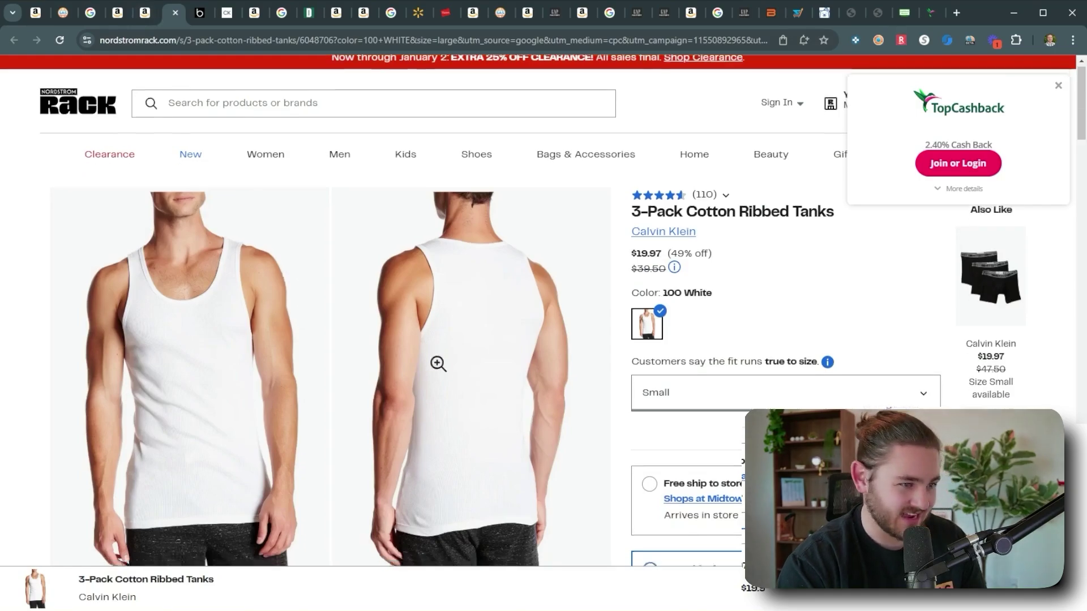
click(675, 439)
scroll(694, 399, down, 2)
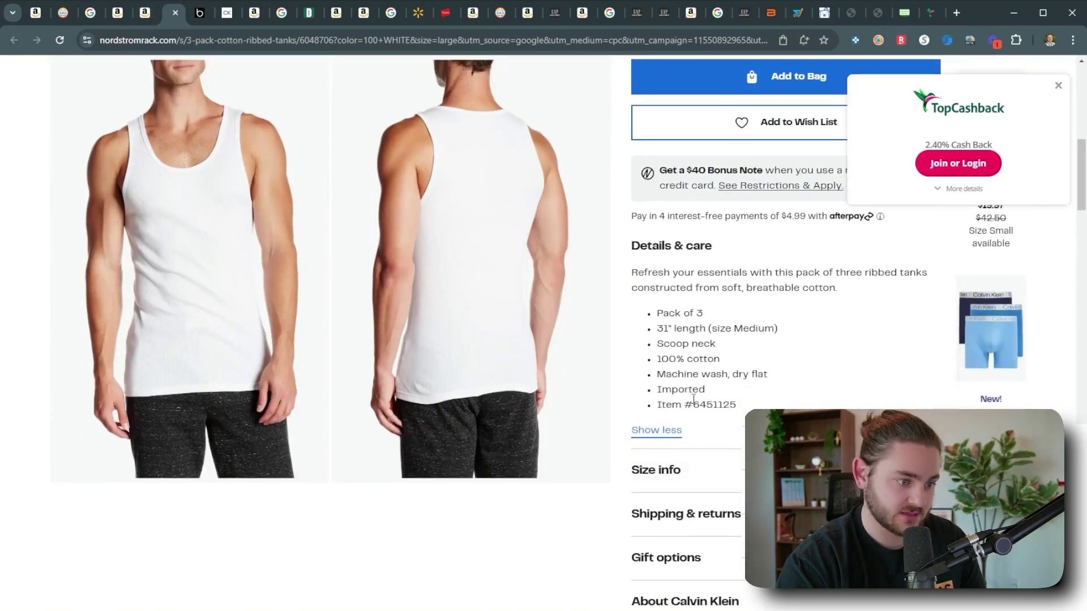
click(141, 23)
scroll(258, 425, down, 3)
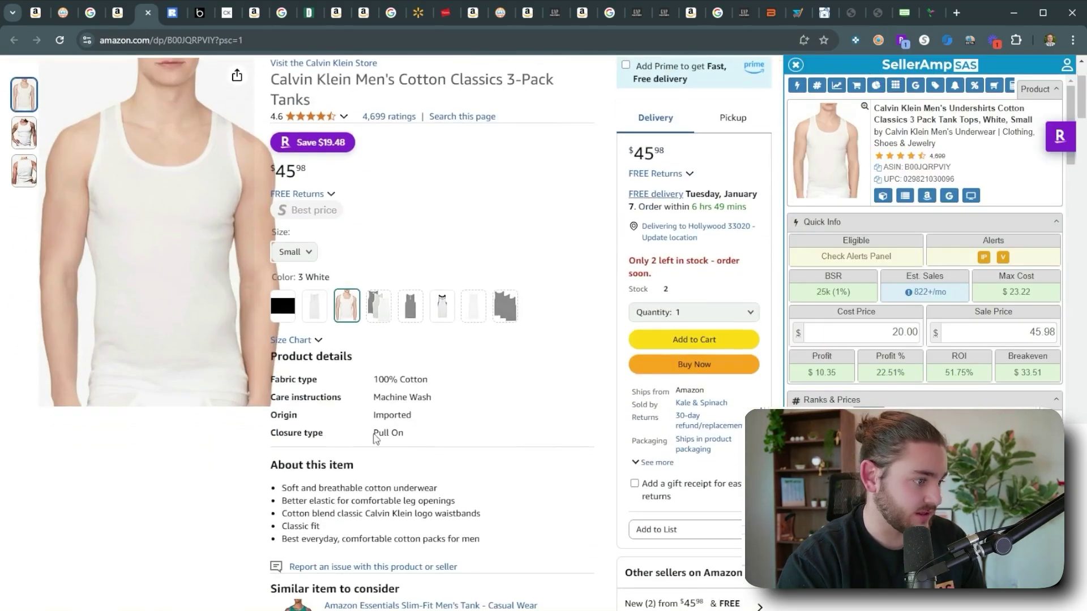
double_click(378, 381)
click(173, 23)
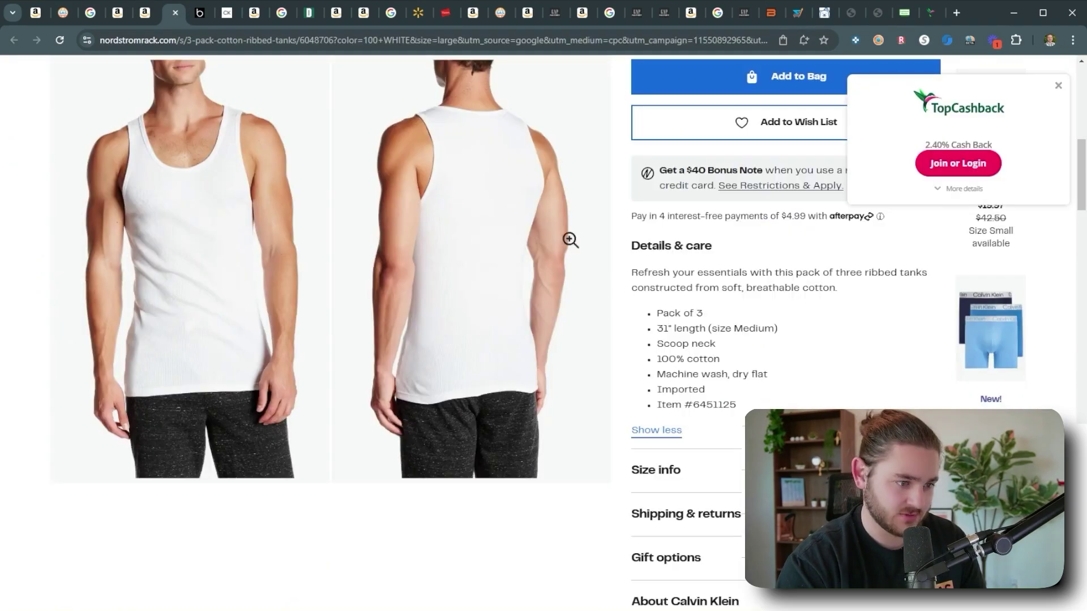
click(145, 12)
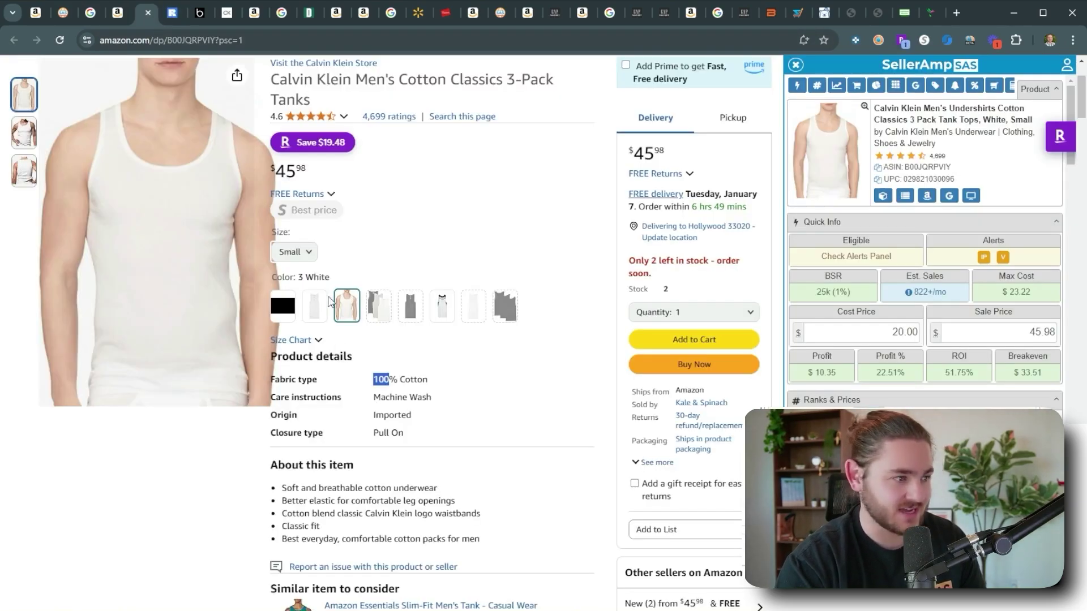
Confirm SellerAmp's 20.00 cost for the white tank gives $10.35 profit and 51.75% ROI.
scroll(374, 309, down, 2)
scroll(374, 309, down, 9)
scroll(566, 328, up, 14)
click(868, 334)
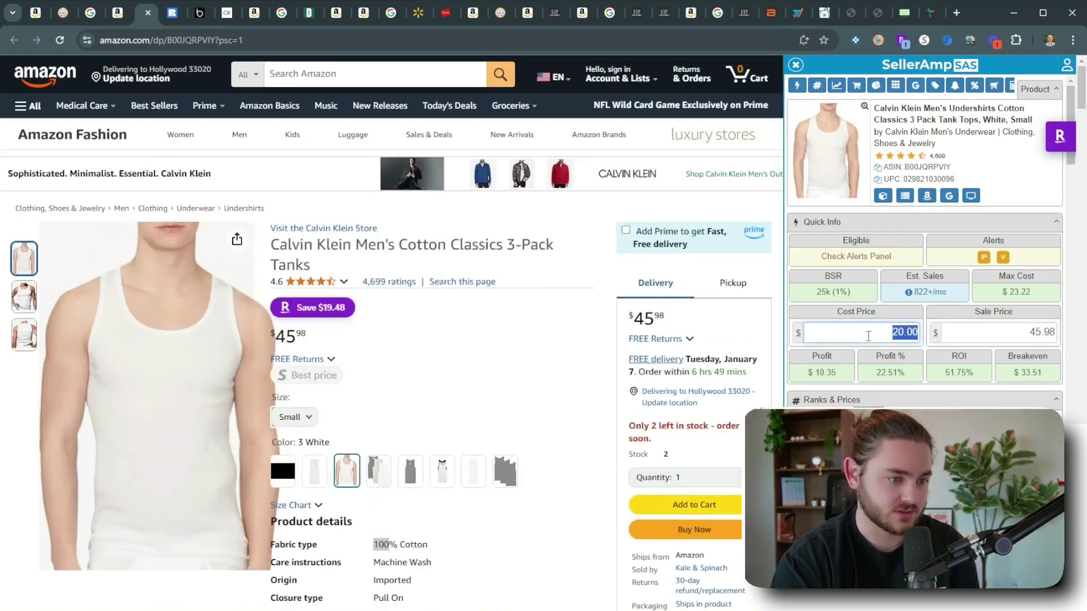
scroll(670, 385, down, 4)
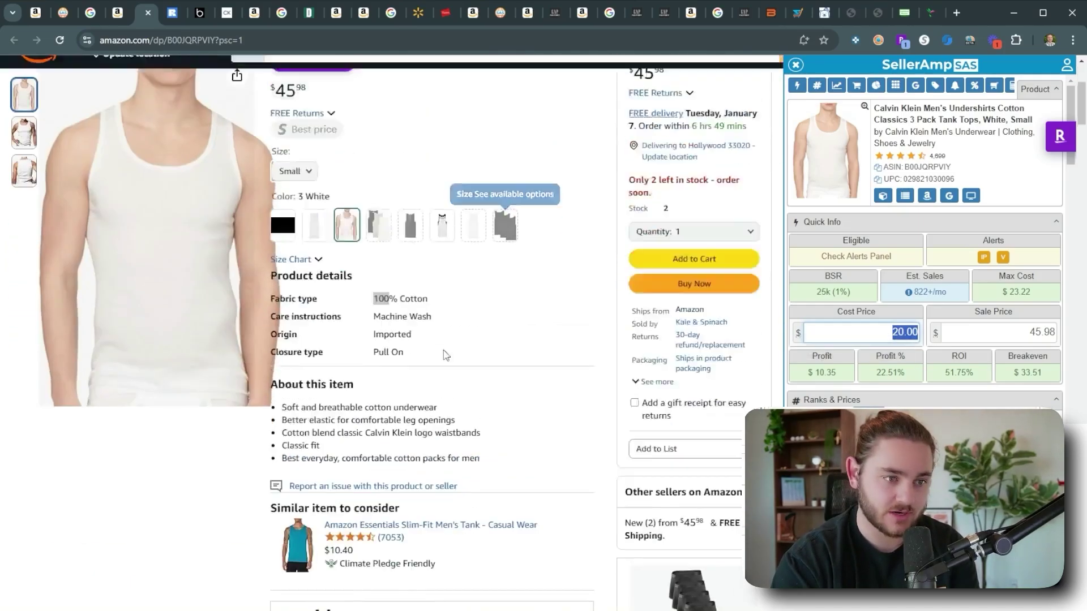
scroll(518, 366, up, 4)
double_click(825, 373)
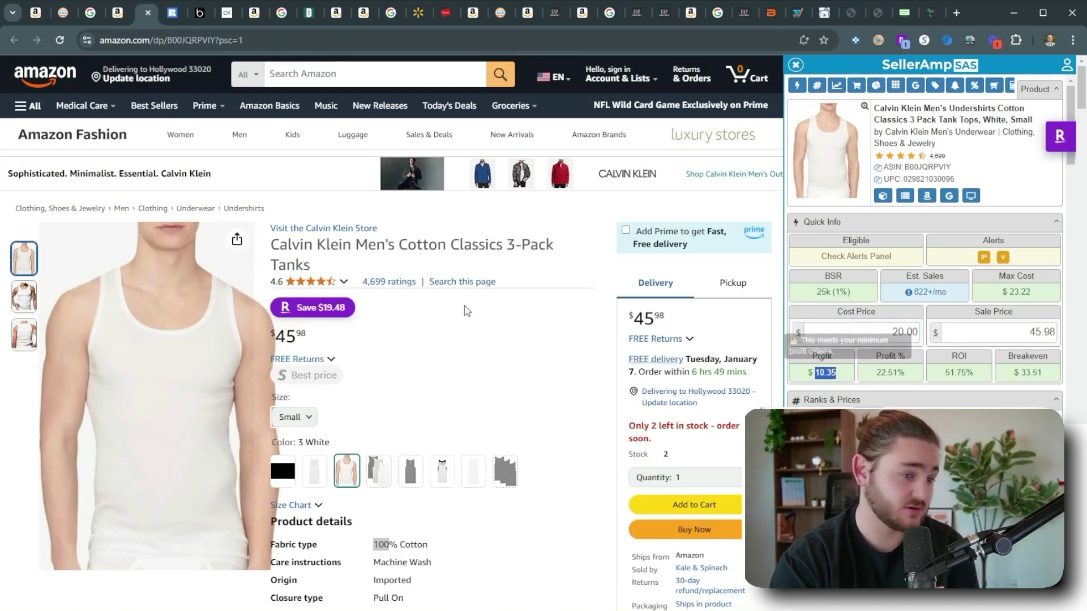
click(573, 266)
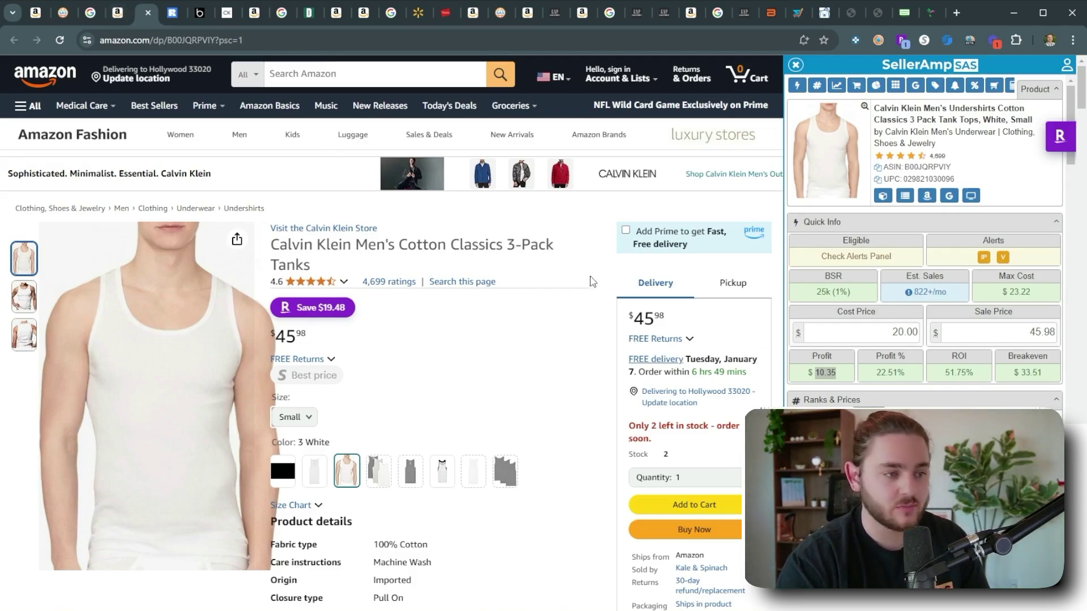
click(929, 217)
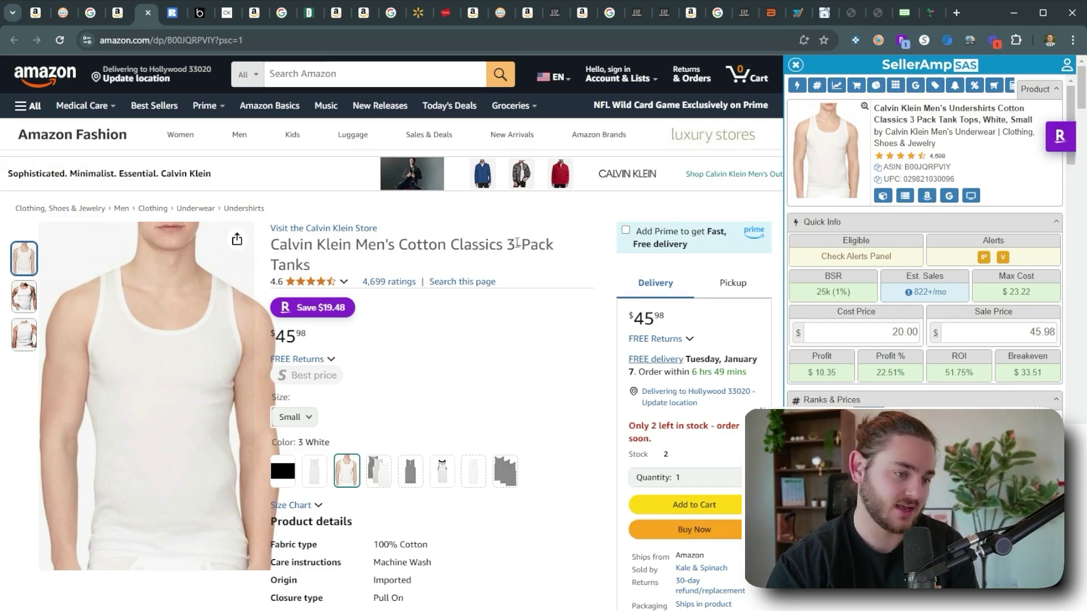
On the black Medium tank listing, enter a $27 sale price and $20 cost, showing -27.50% ROI.
click(108, 12)
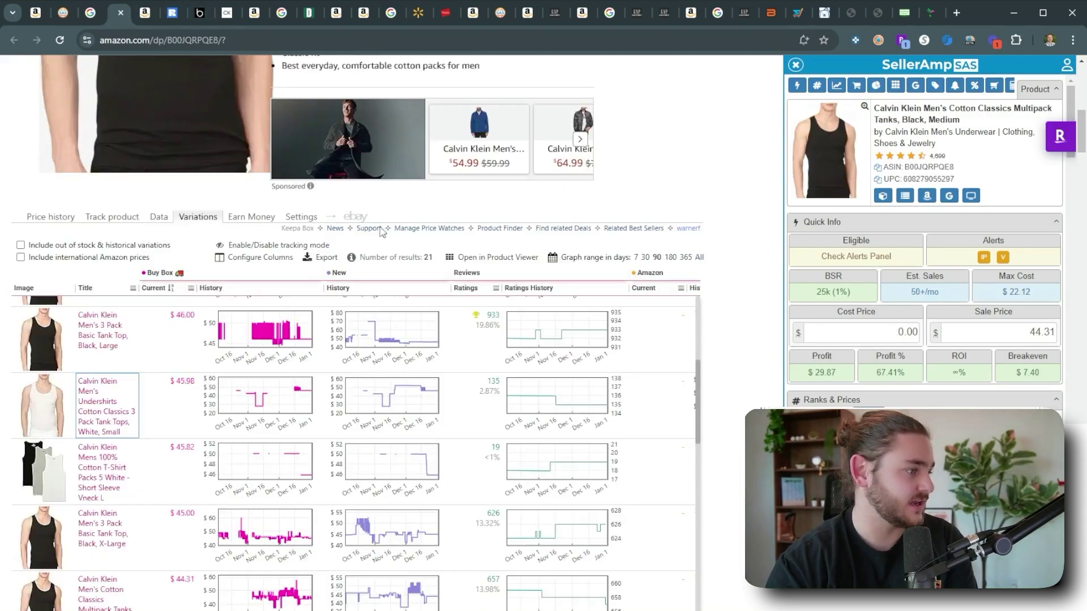
scroll(226, 339, down, 3)
scroll(169, 402, down, 2)
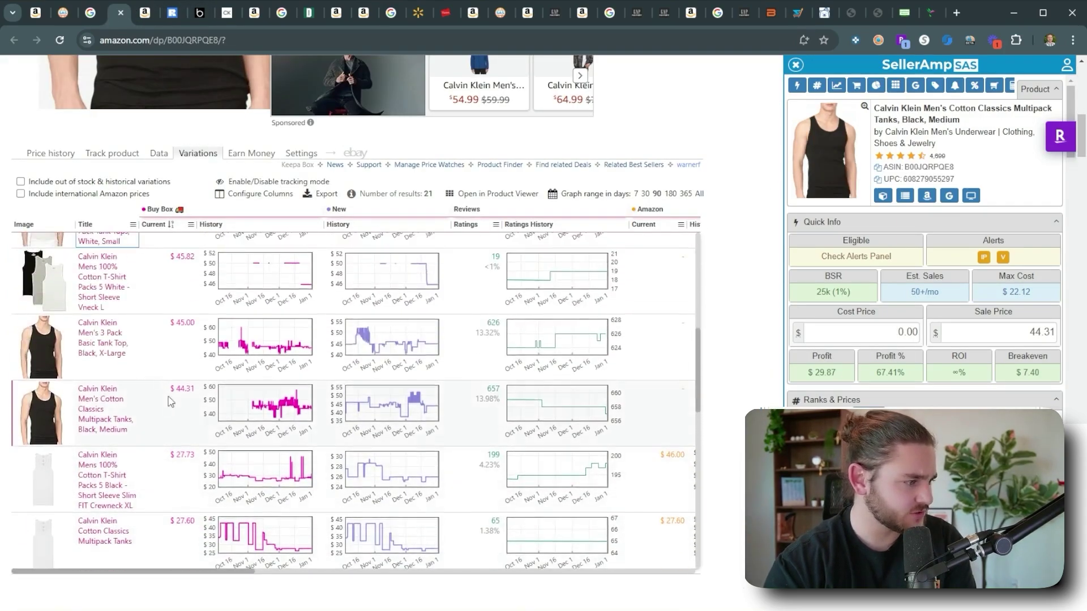
scroll(169, 402, down, 1)
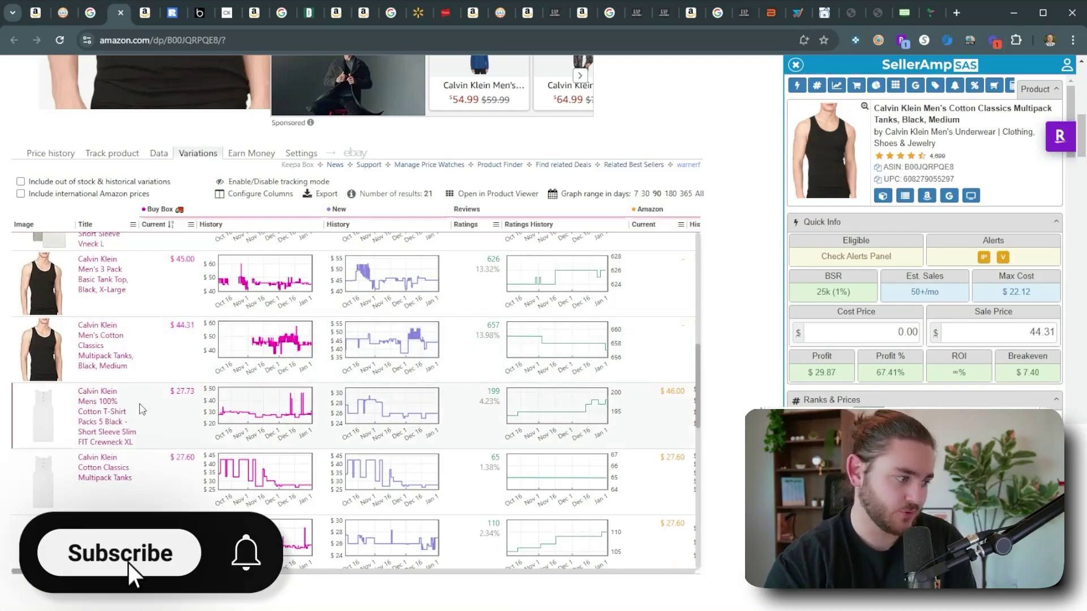
scroll(141, 408, up, 3)
click(964, 332)
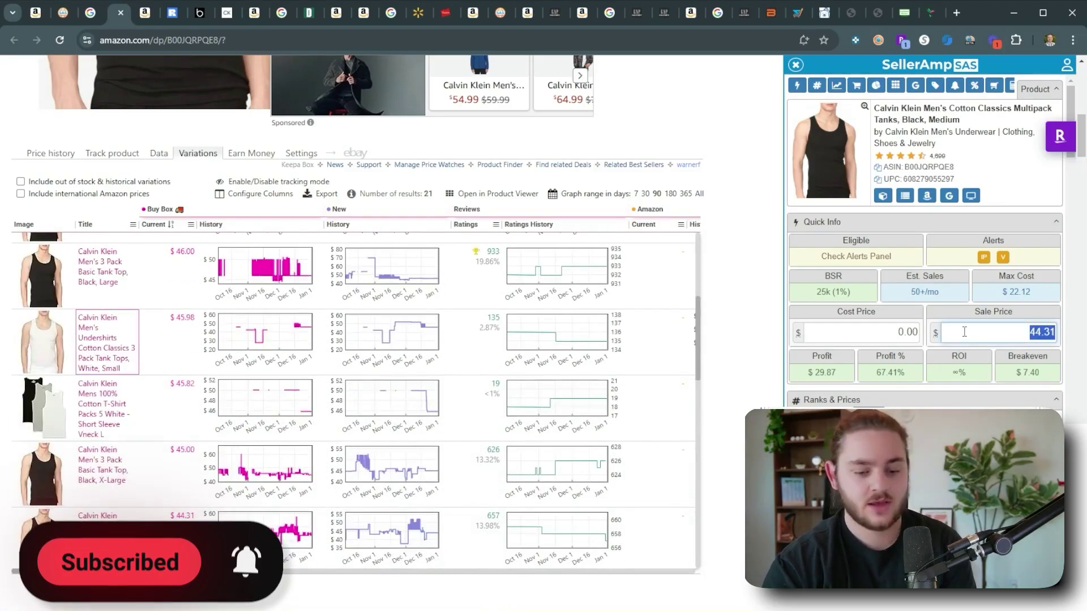
text(27)
key(shift+Tab)
text(20)
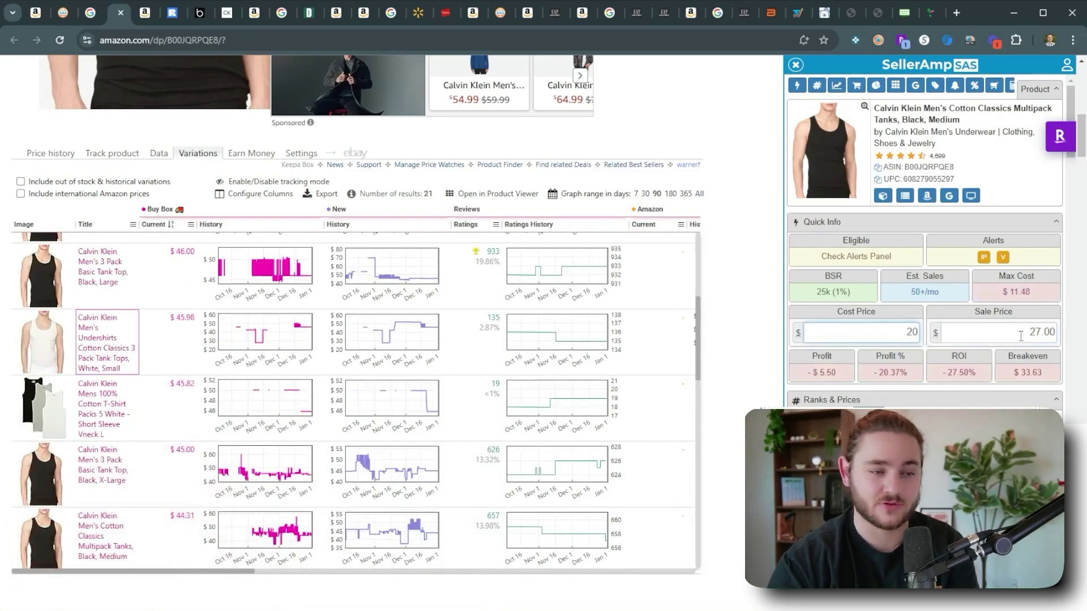
click(1021, 336)
drag(964, 374, 969, 373)
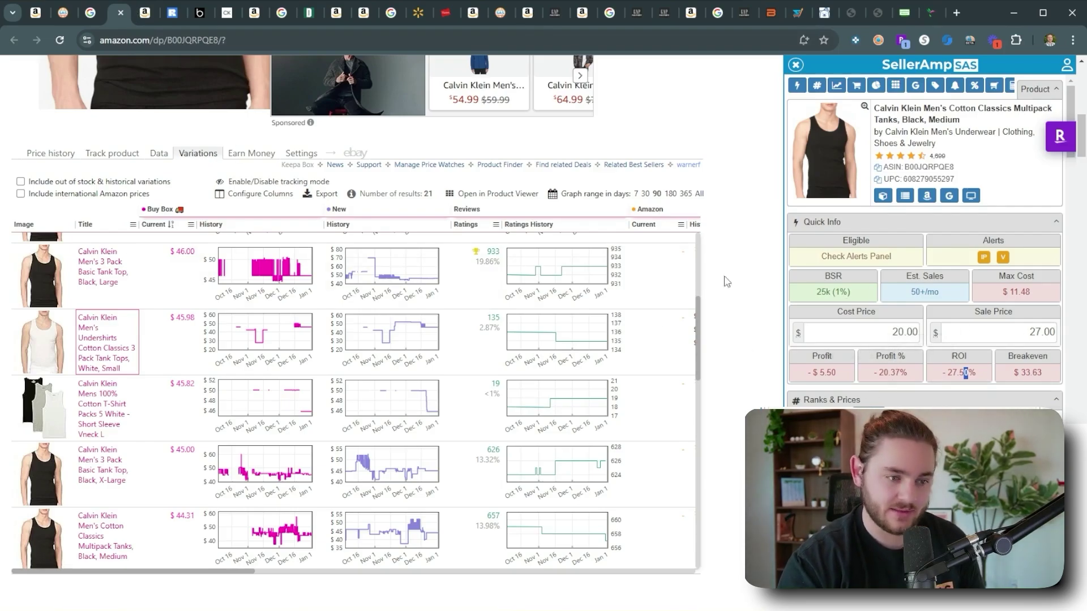
Return to the SellerAmp storefront results and scroll through the products, such as the HOKA running shoe.
click(64, 12)
scroll(306, 413, down, 3)
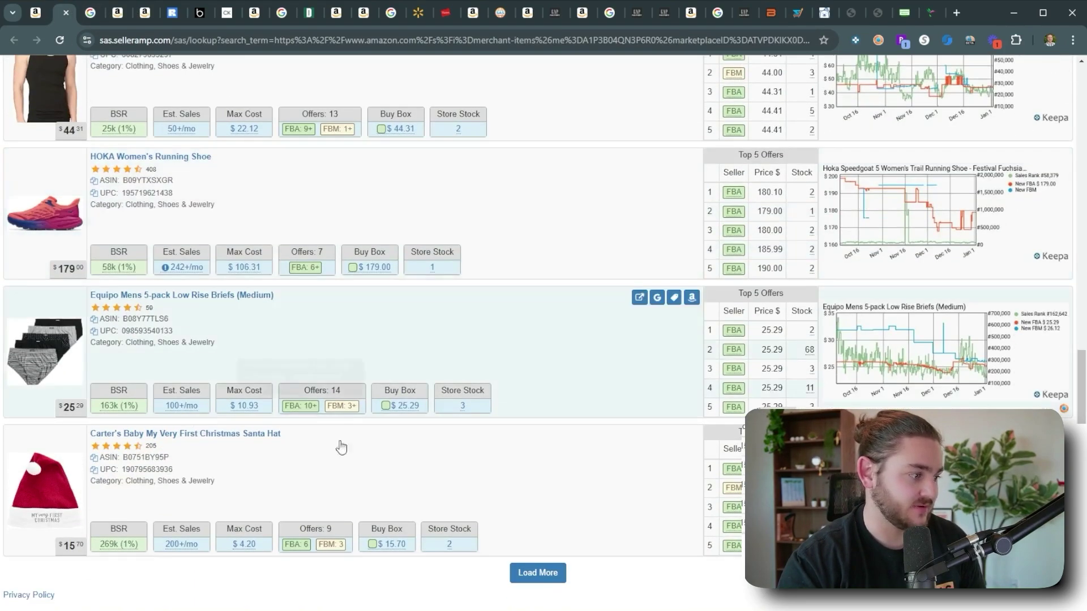
scroll(475, 356, down, 1)
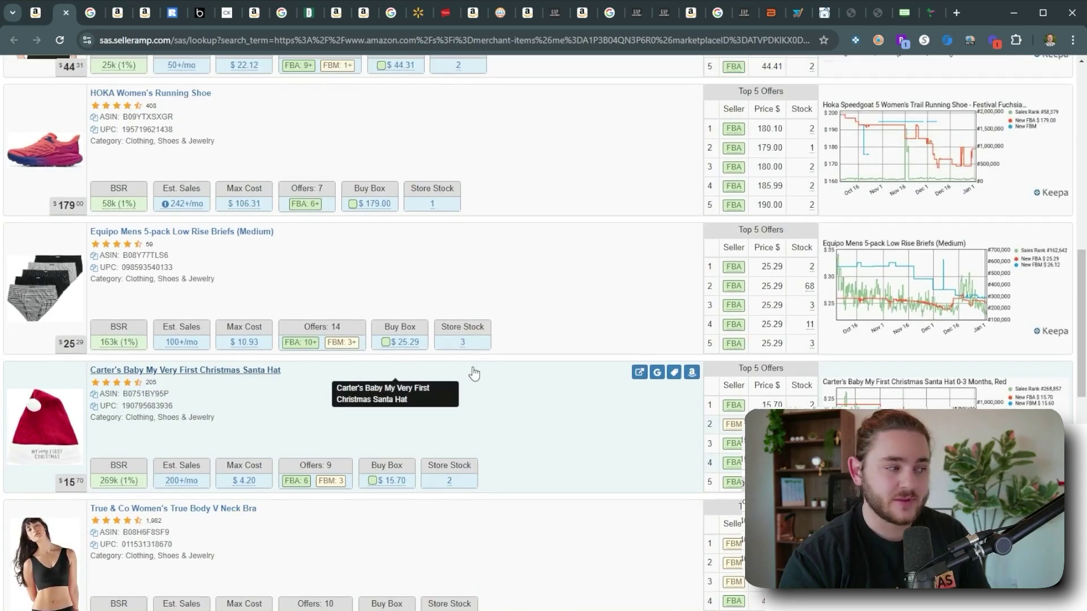
scroll(422, 283, up, 1)
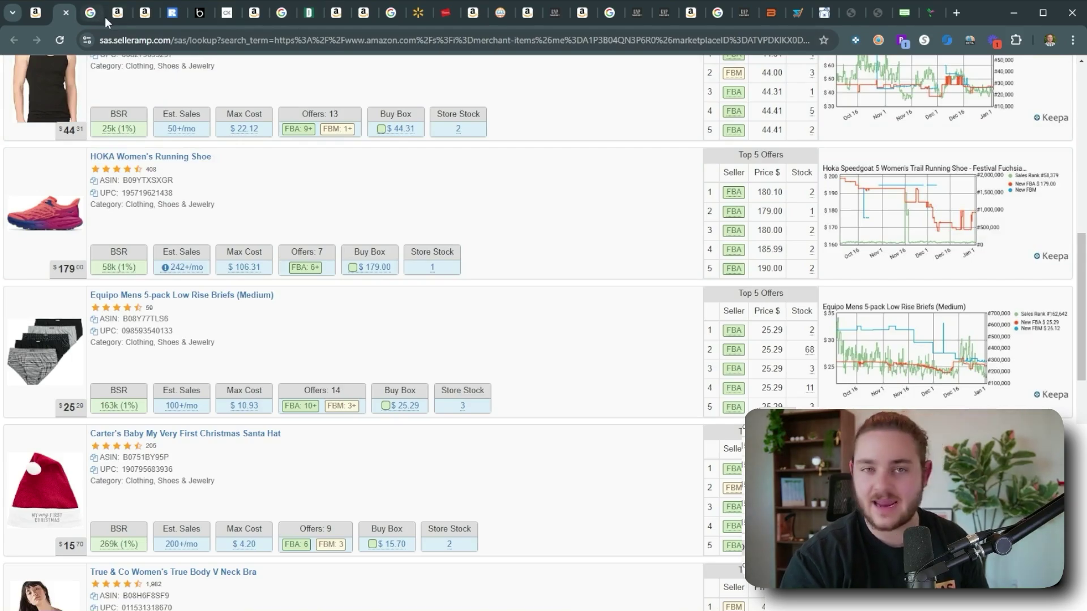
Go back to the Nordstrom Rack Calvin Klein 3-Pack Cotton Ribbed Tanks page at $19.97.
click(175, 16)
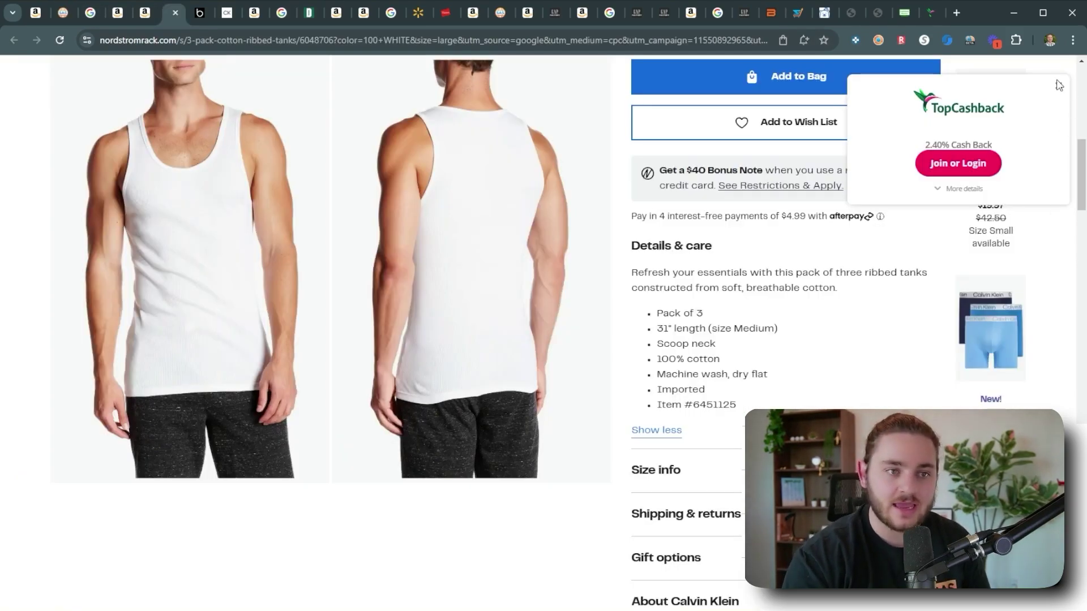
scroll(853, 320, up, 10)
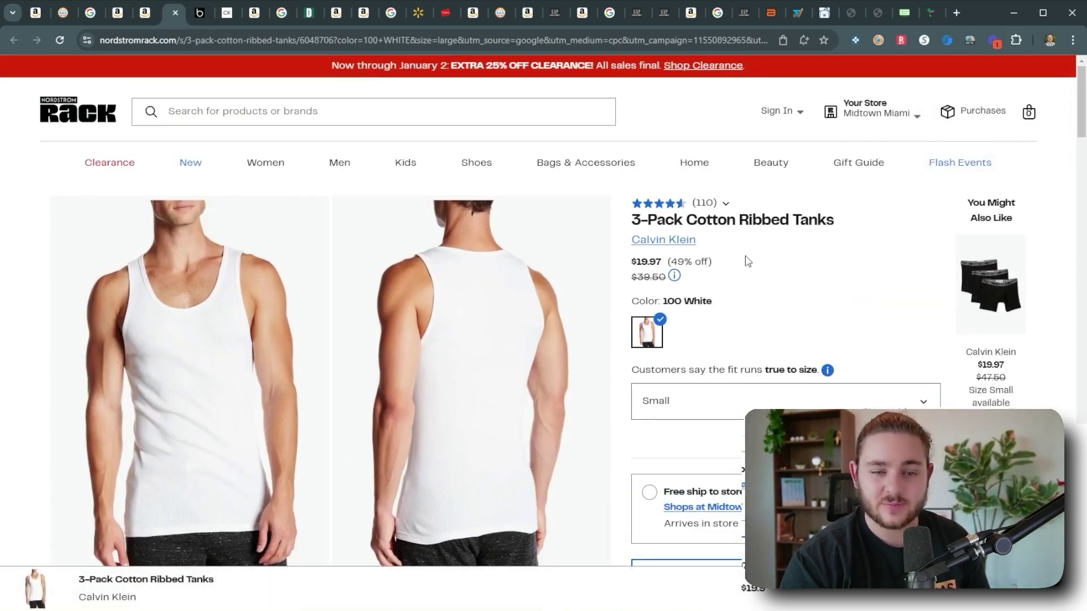